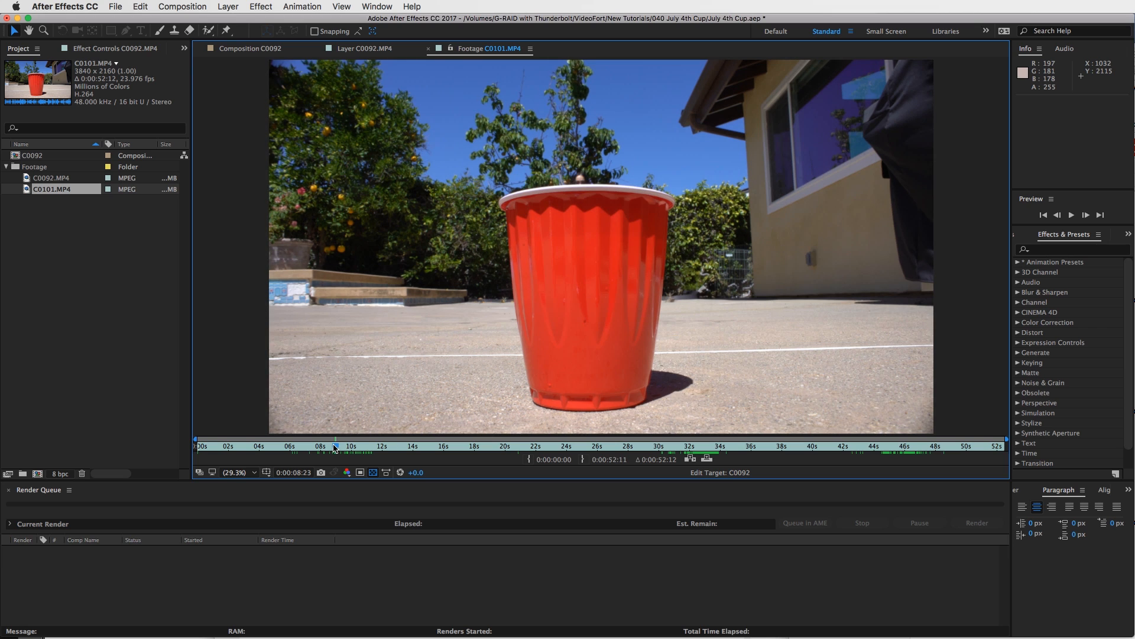
Step: Scrub through the C0101.MP4 footage to review the jump, the water splash and the moment the cup is grabbed
drag(335, 448, 490, 448)
drag(639, 448, 700, 451)
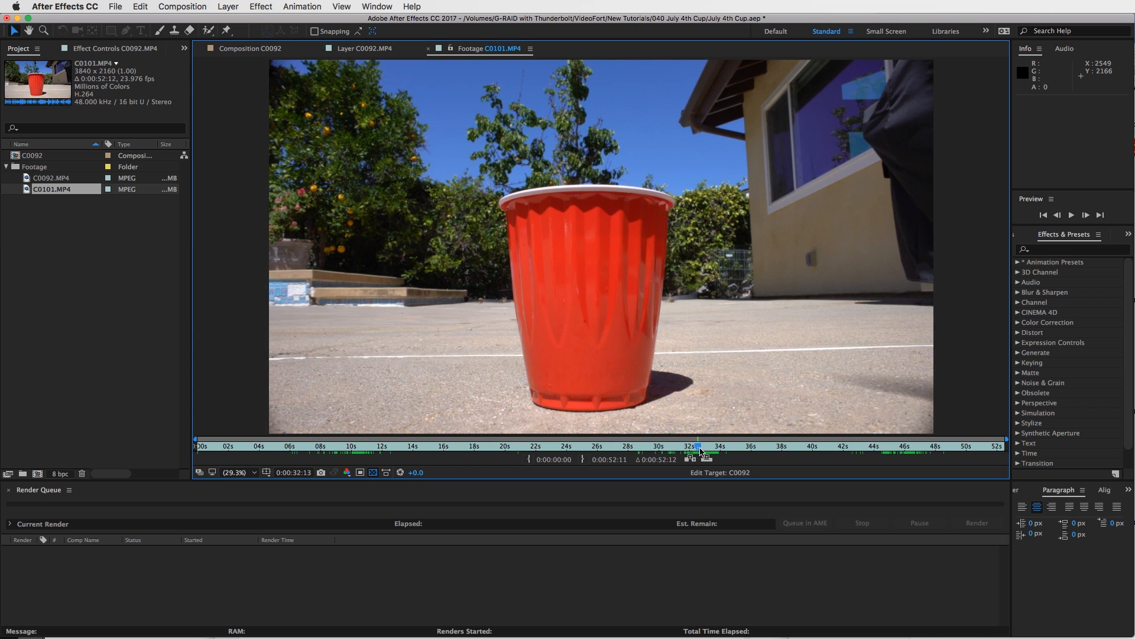
click(696, 448)
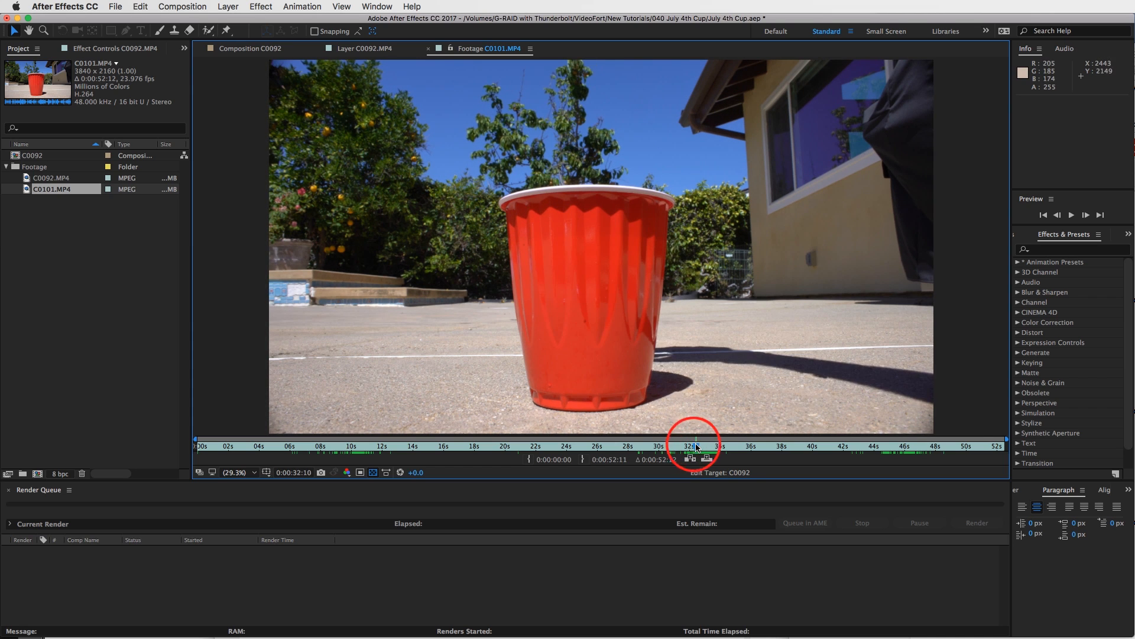
drag(697, 447, 701, 447)
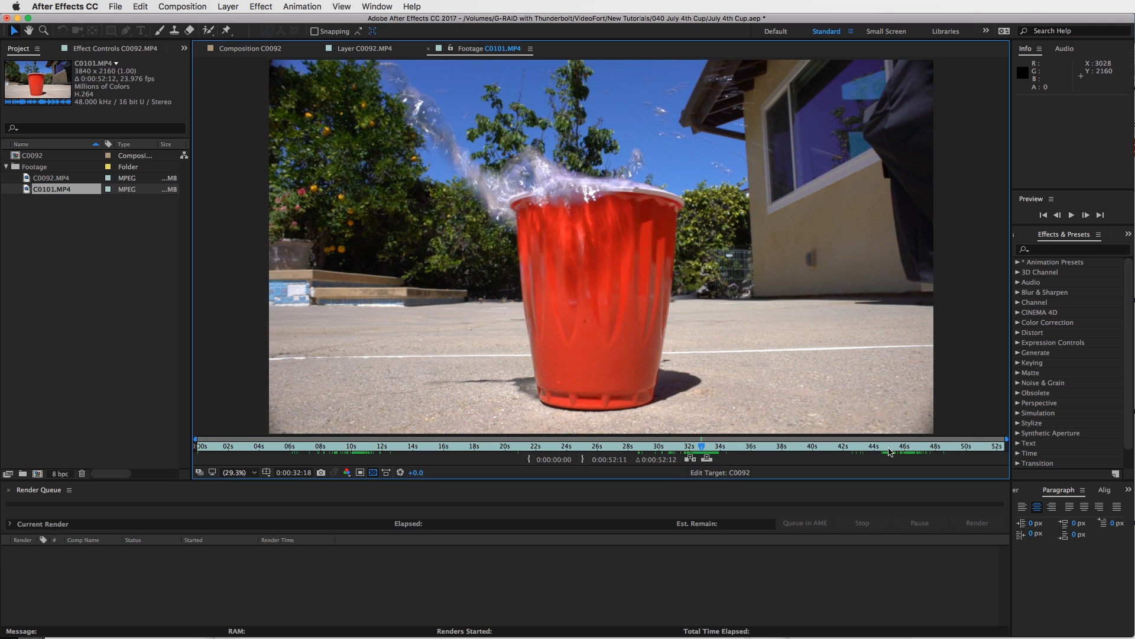
drag(893, 447, 911, 448)
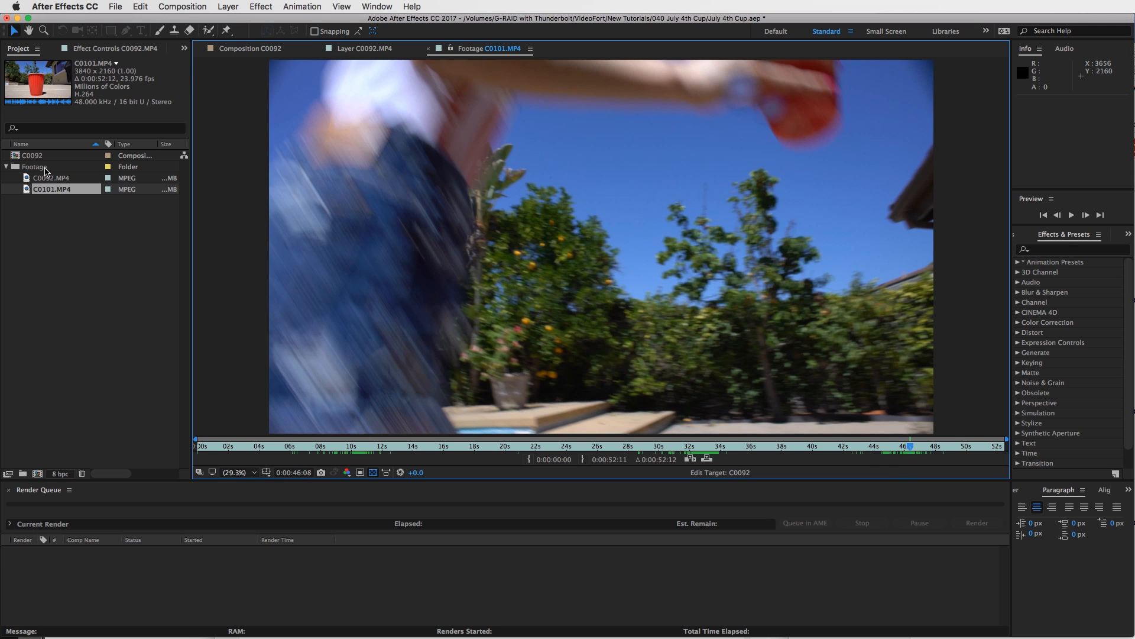
Step: Create a composition from C0101.MP4 and trim the start of its layer to 0:00:06:02
drag(27, 190, 76, 413)
drag(40, 473, 39, 474)
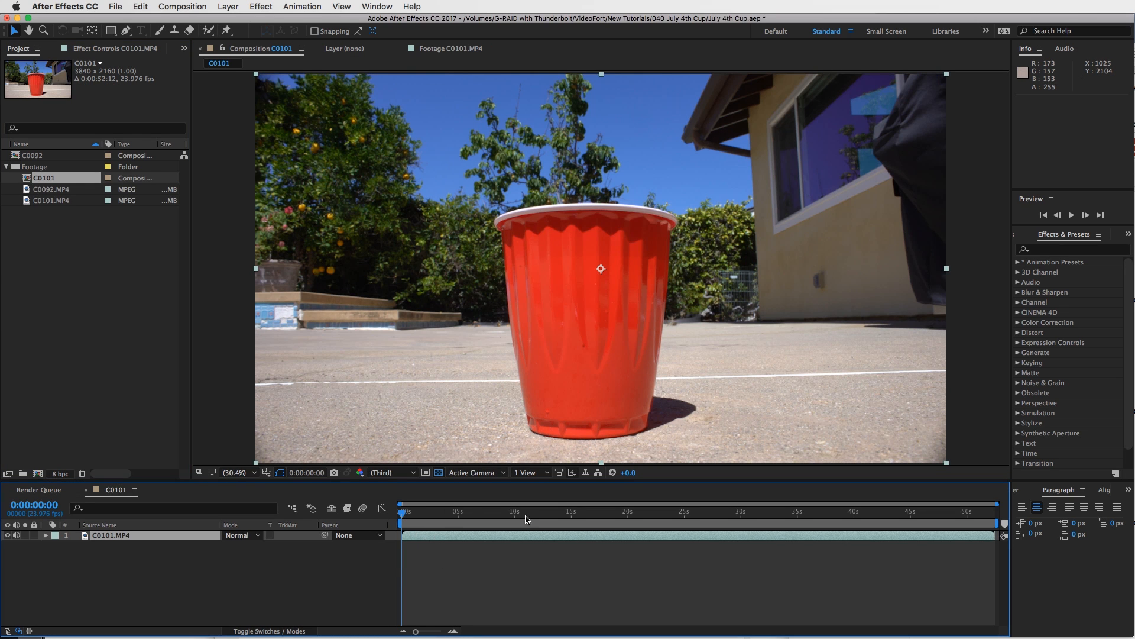
drag(403, 512, 470, 514)
click(515, 515)
click(469, 514)
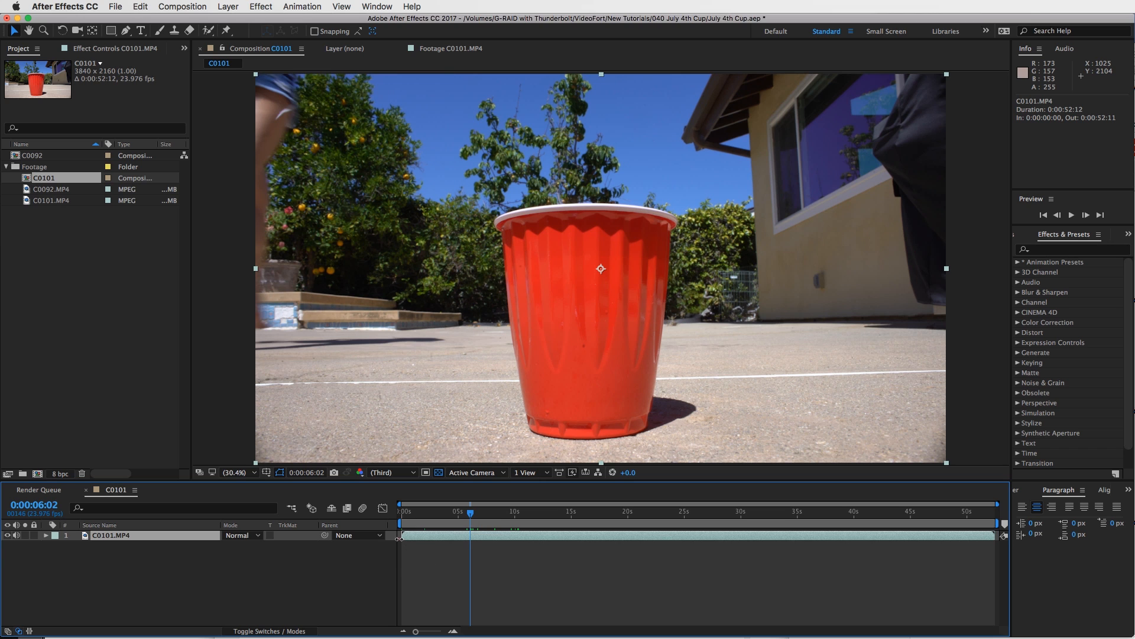
drag(400, 537, 522, 522)
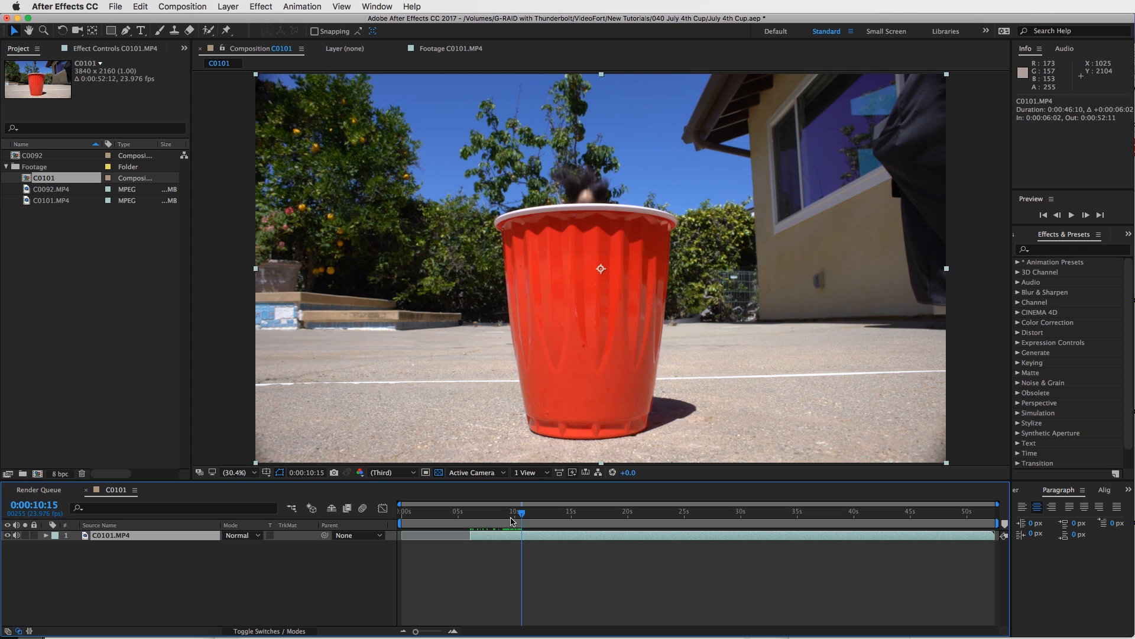
Step: Split the C0101.MP4 layer at 0:00:10:20, once the jumper has disappeared behind the cup
key(Page_Down)
key(Page_Down)
key(Page_Down)
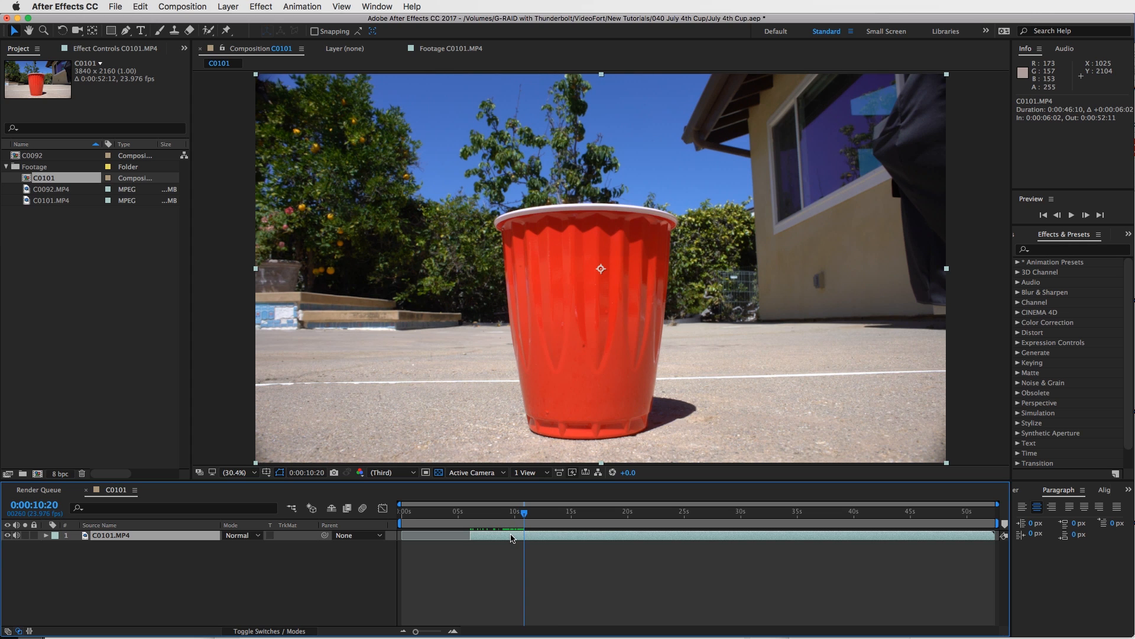
key(super+shift+d)
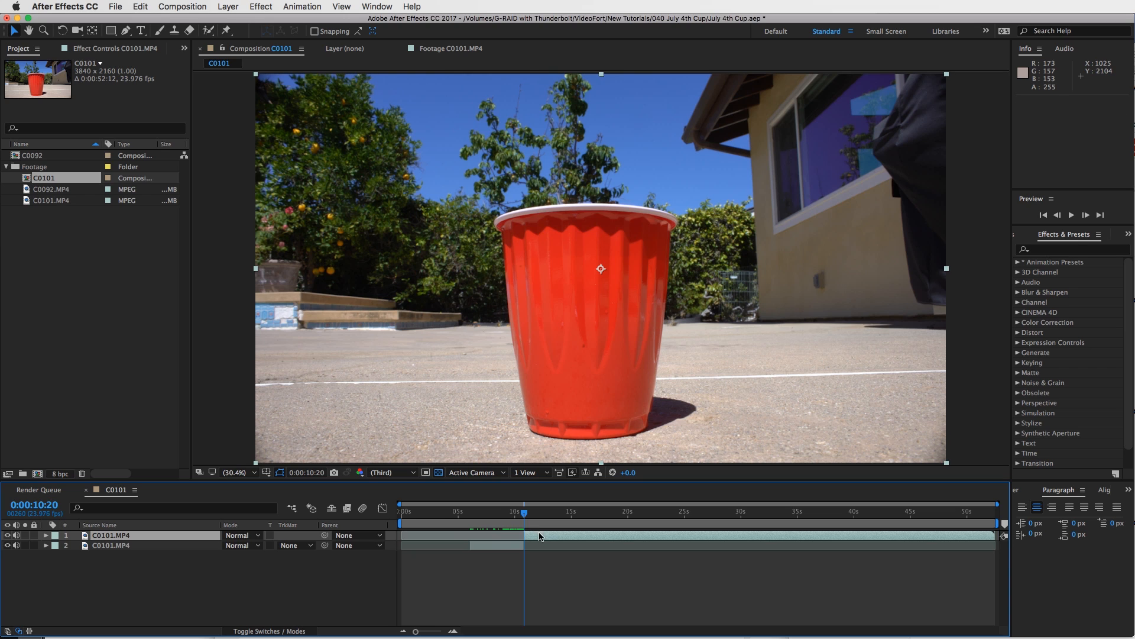
Step: Rename the bottom layer, which holds the jump, as 01 Begin
click(127, 549)
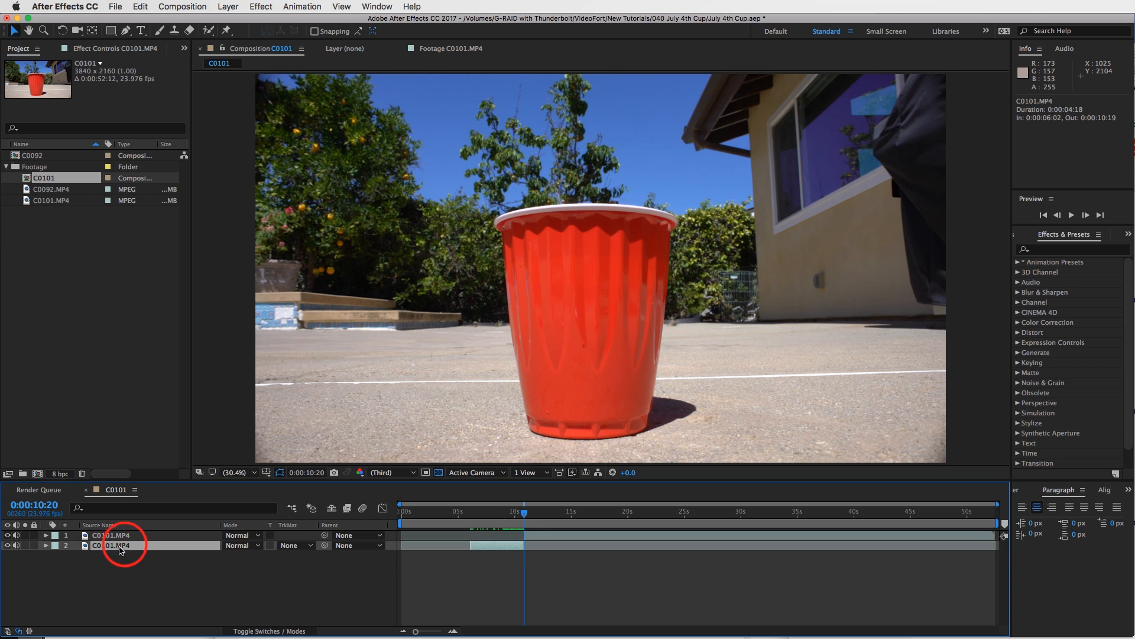
key(Return)
text(01 Begin)
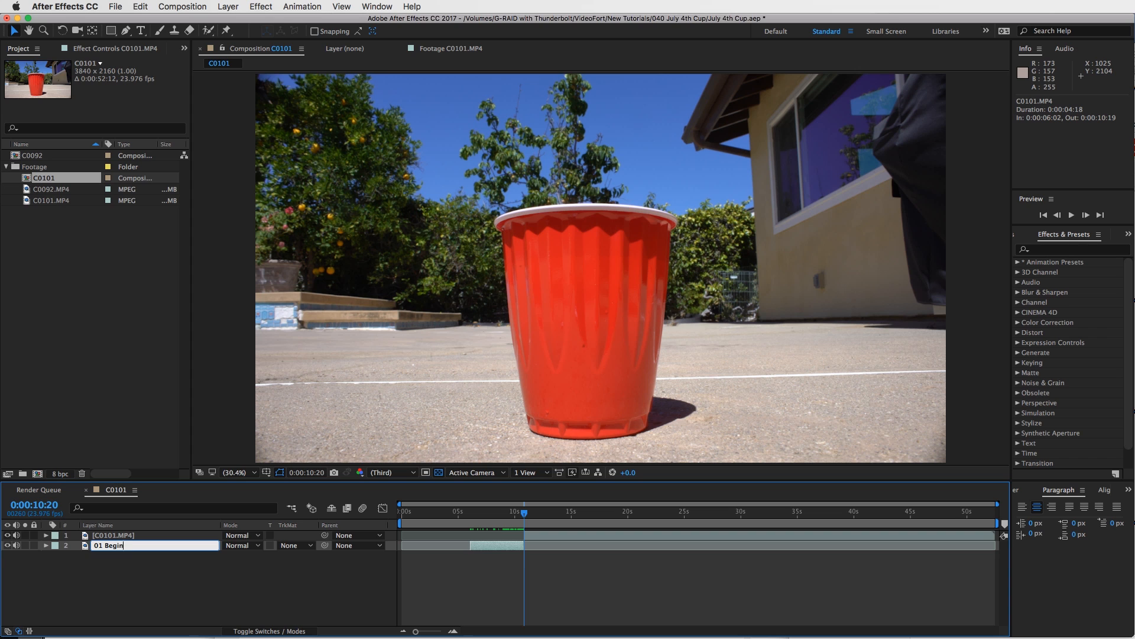
key(Return)
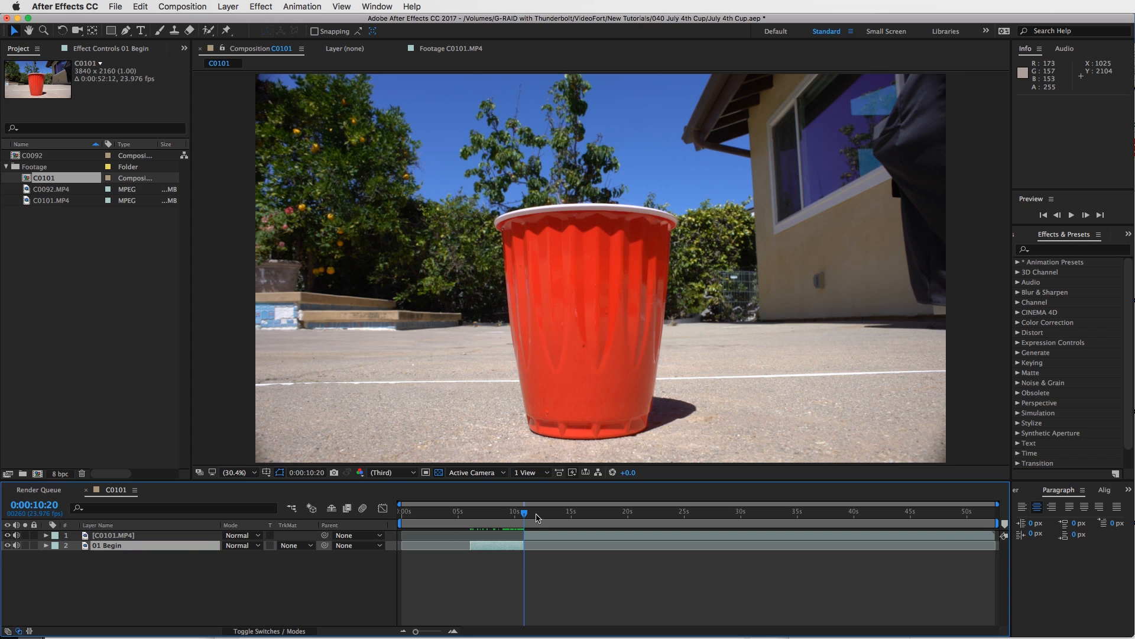
Step: Trim the start of the upper C0101.MP4 layer to the splash at 0:00:32:15 and slide it to begin at 0:00:10:20
drag(526, 513, 755, 519)
key(space)
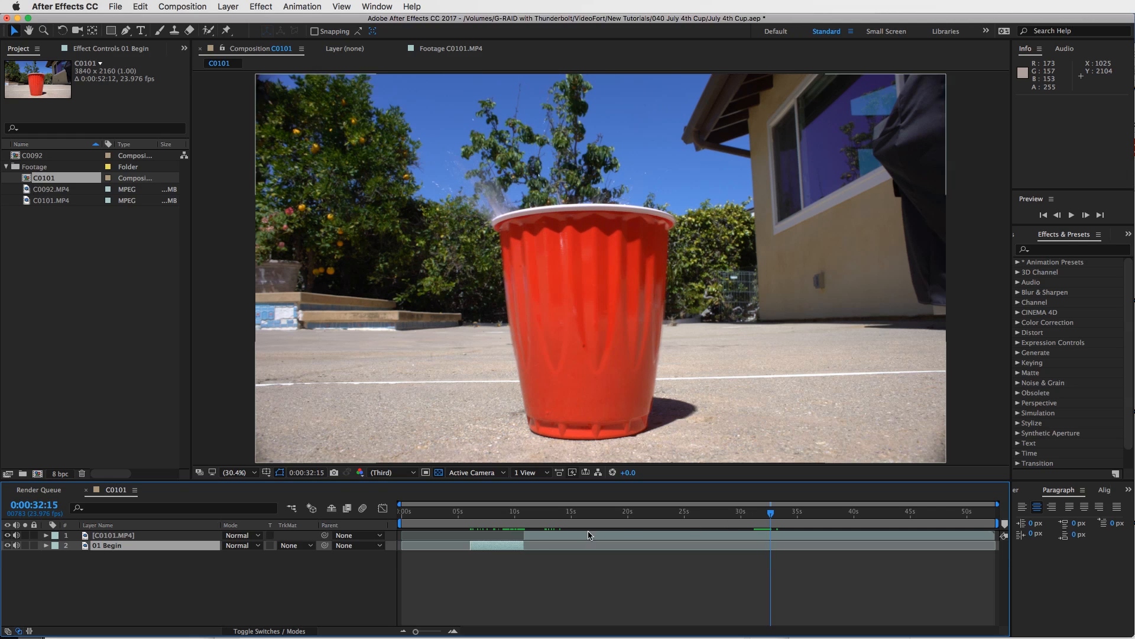
drag(523, 535, 586, 515)
Step: Split the splash layer at 0:00:16:05 and trim the start of its second piece to 0:00:21:13
click(534, 512)
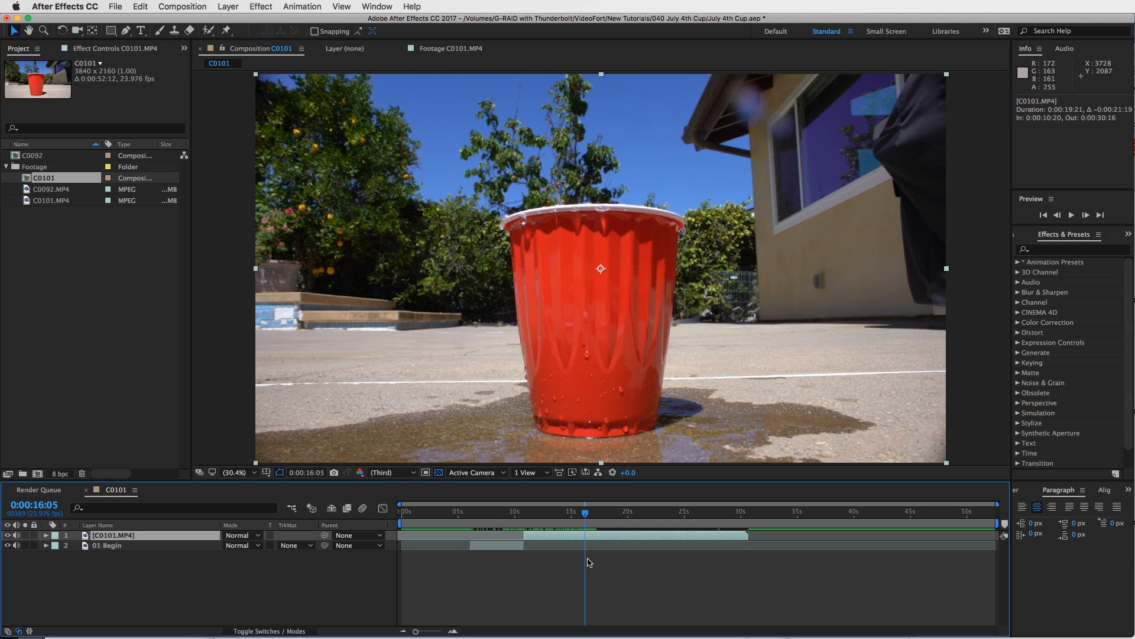
key(super+shift+d)
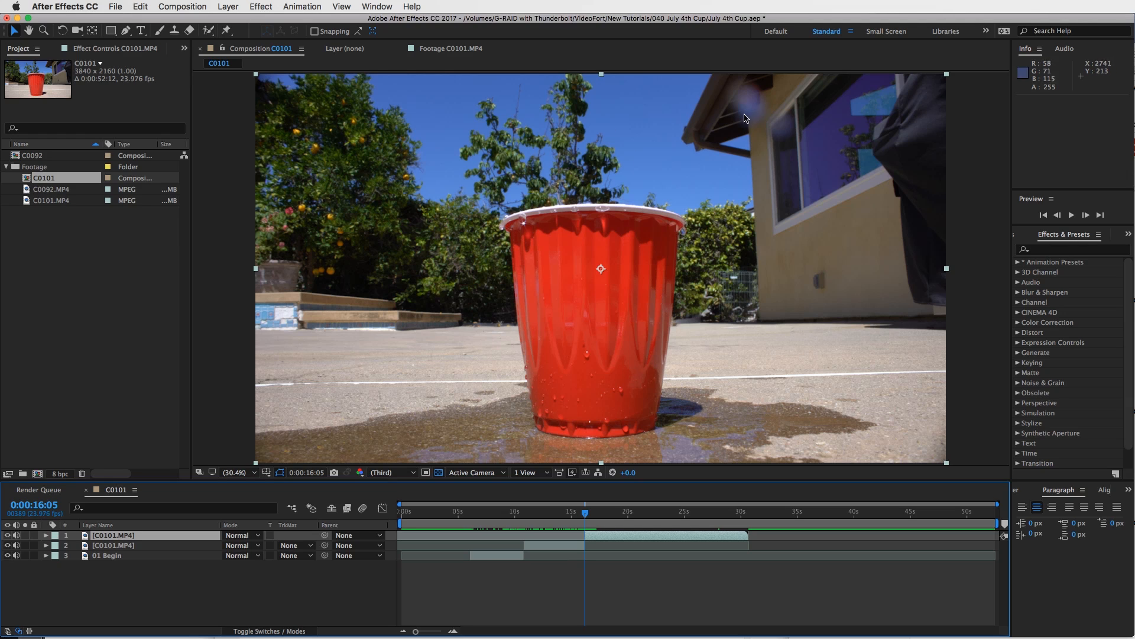
drag(587, 518, 645, 514)
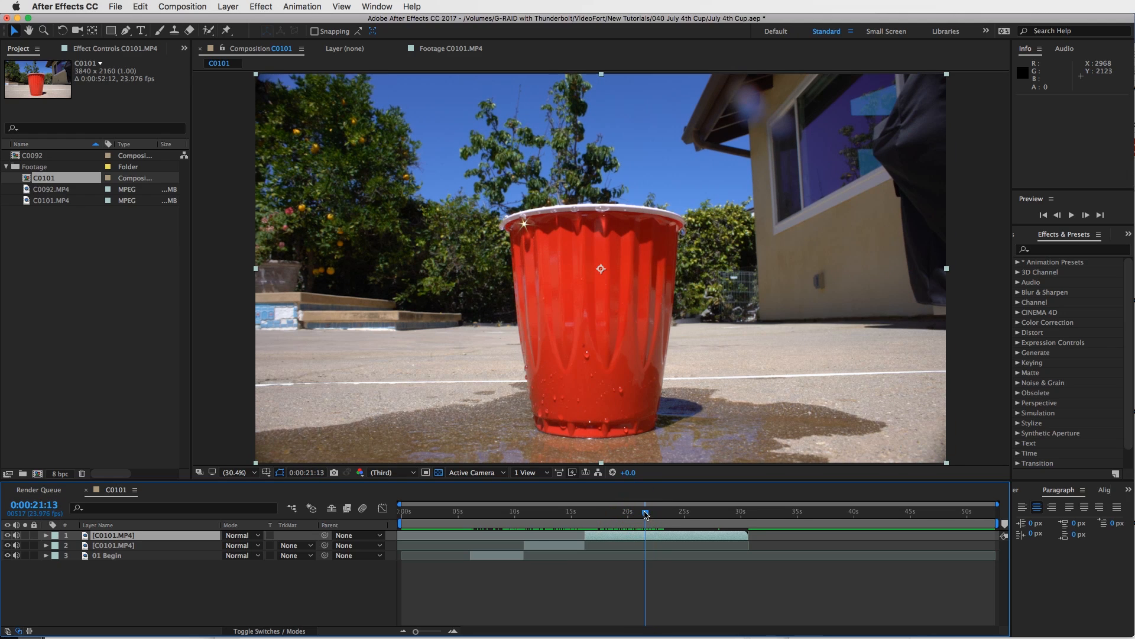
drag(588, 538, 645, 537)
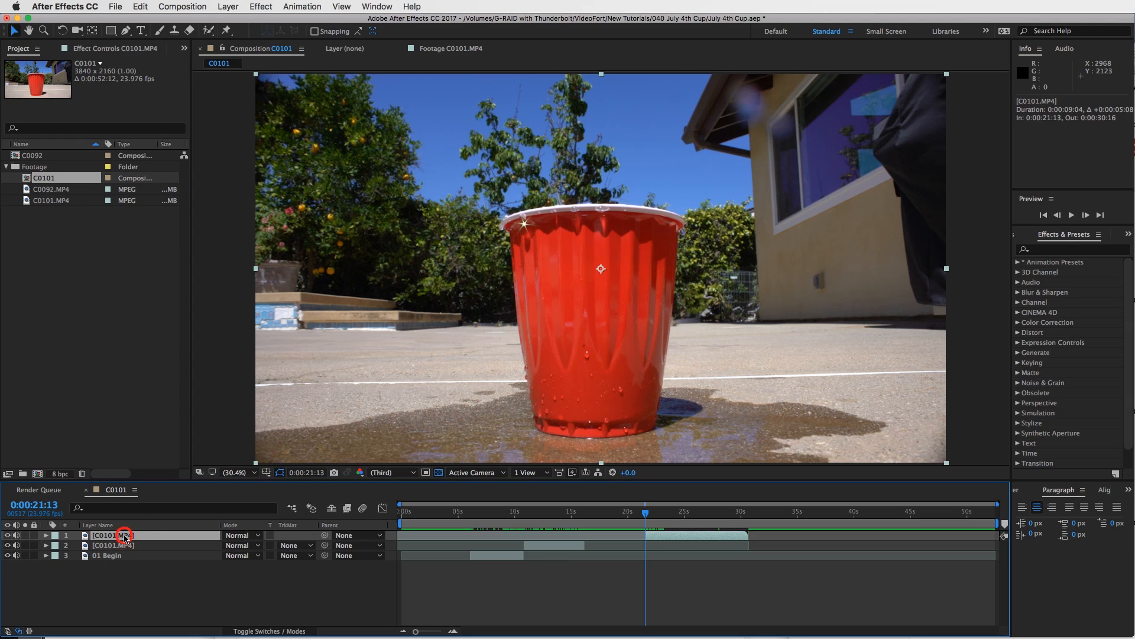
Step: Rename the top layer with the person's first name followed by "grabs cup"
key(Return)
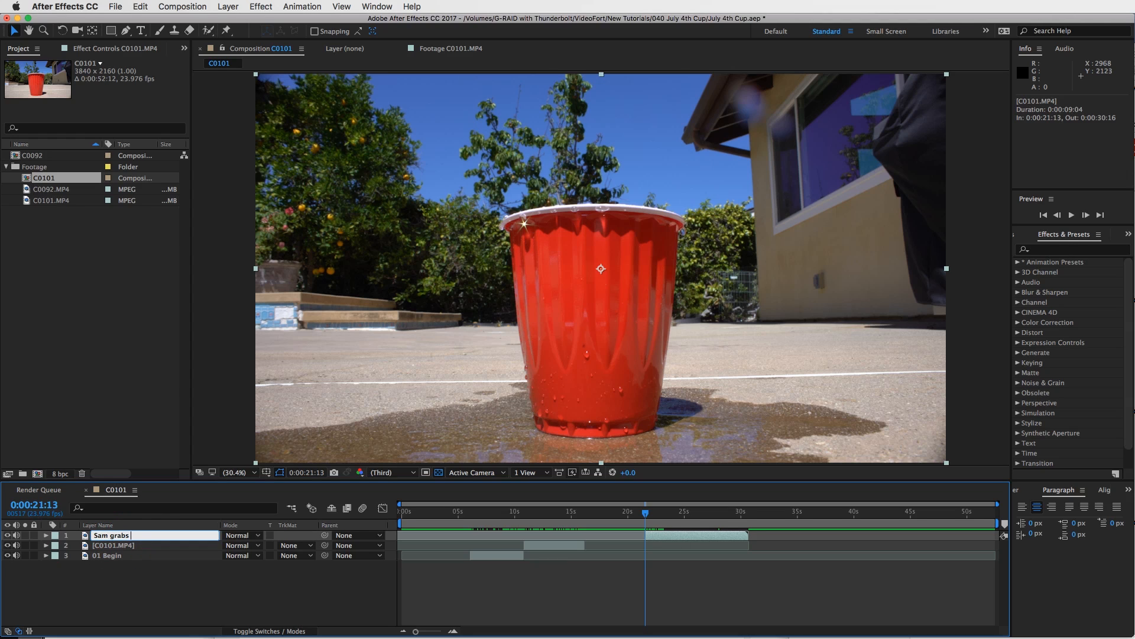
text(Sam grabs cup)
key(Return)
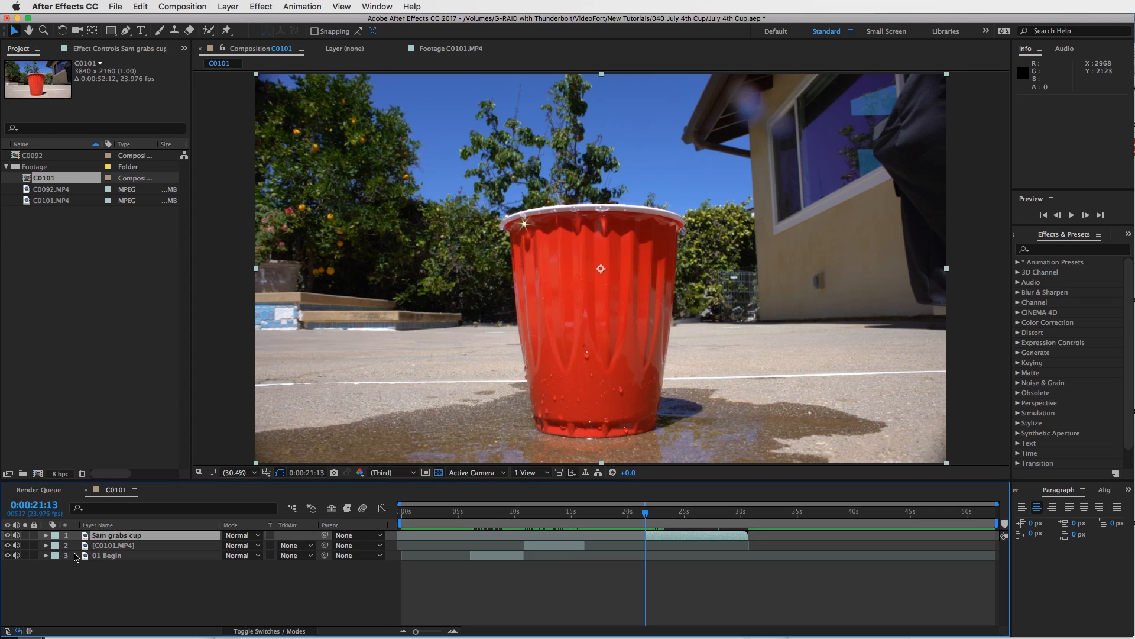
Step: Rename the middle layer as 02 Splash and add the prefix 03 to the top layer's name
click(104, 545)
key(Return)
text(02)
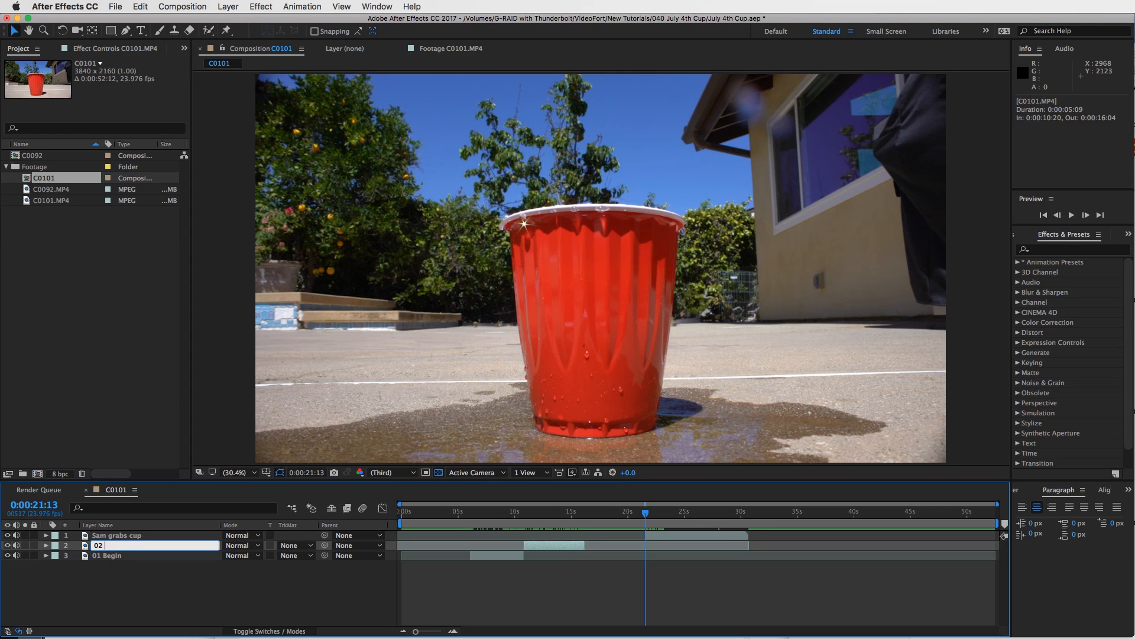
text( Splash)
click(96, 535)
key(Return)
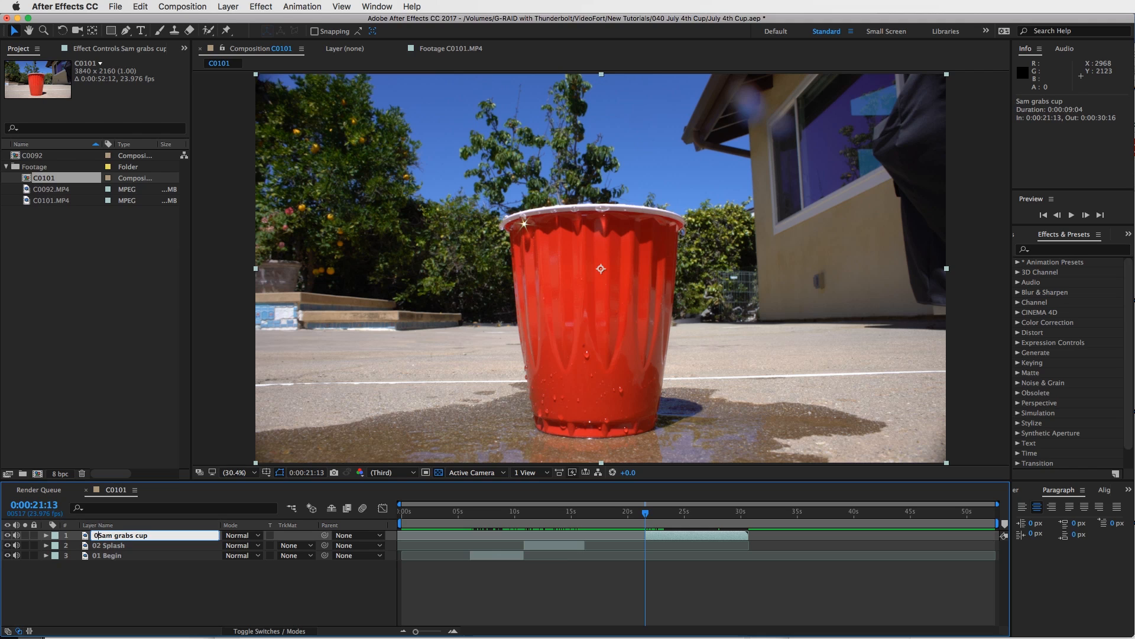
click(603, 601)
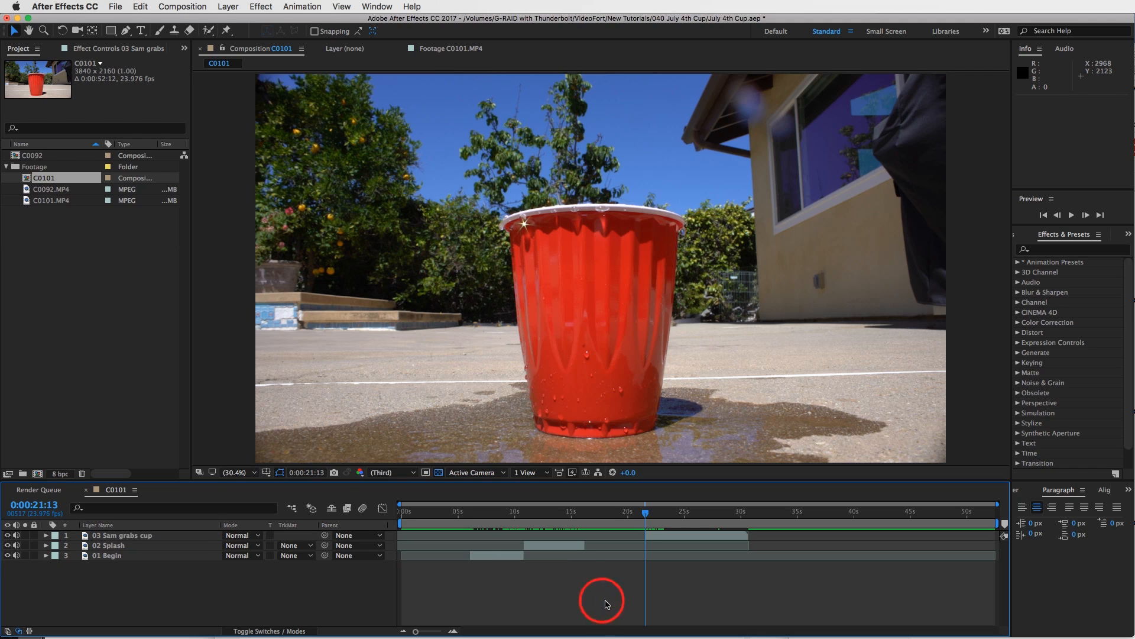
Step: Slide the 03 layer to begin at 0:00:16:05 and shift all three layers together to the start of the composition
drag(681, 535, 512, 523)
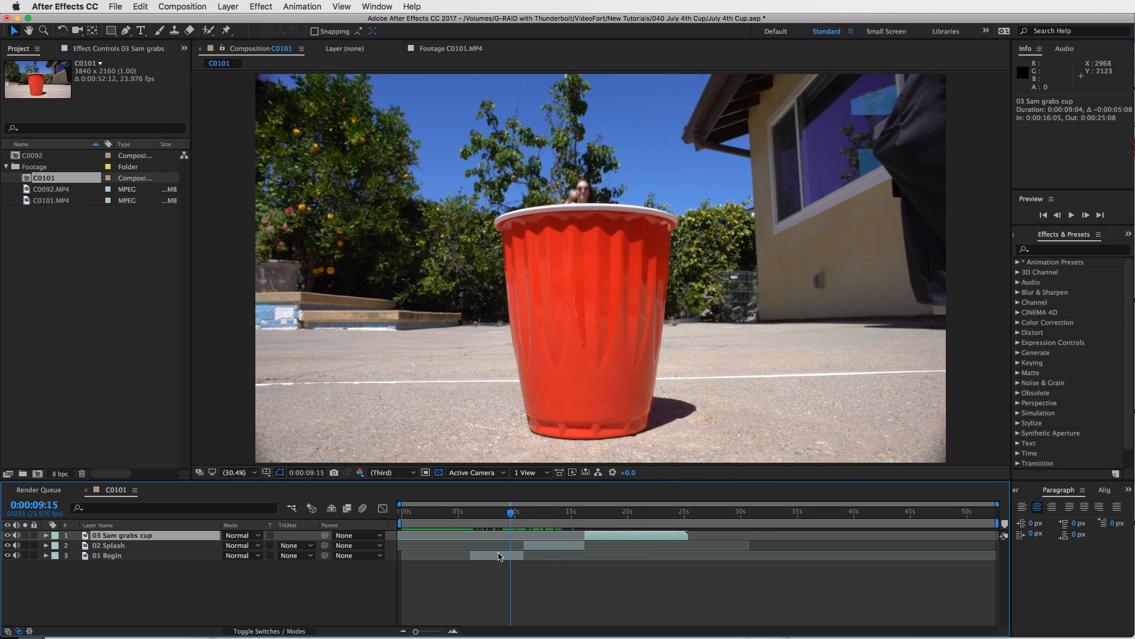
click(498, 556)
shift+click(603, 535)
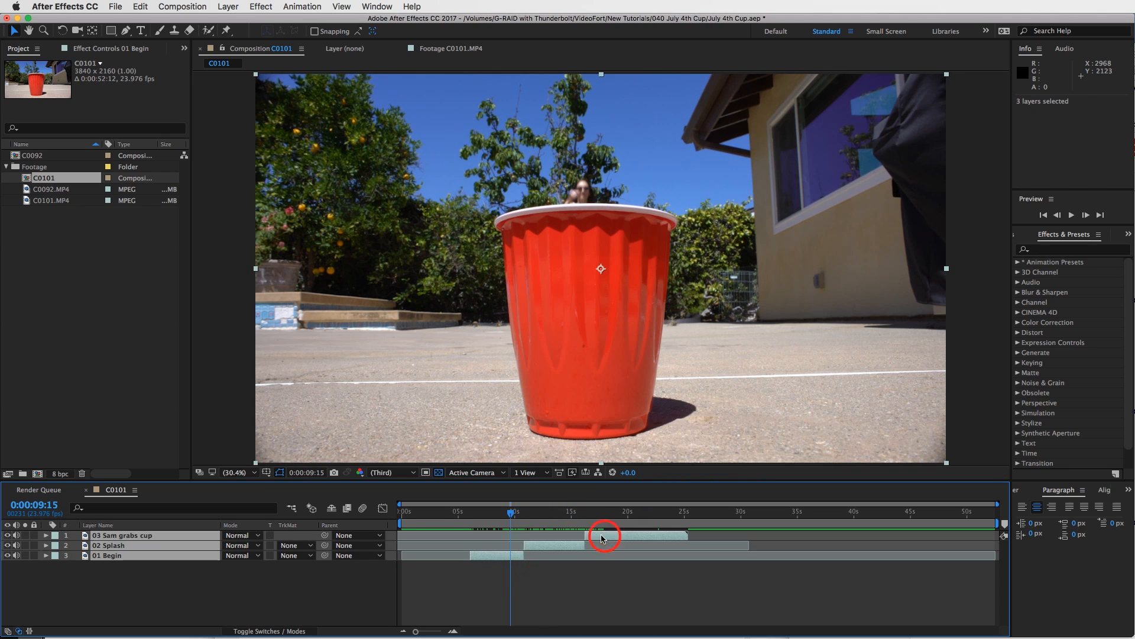
drag(603, 538, 537, 532)
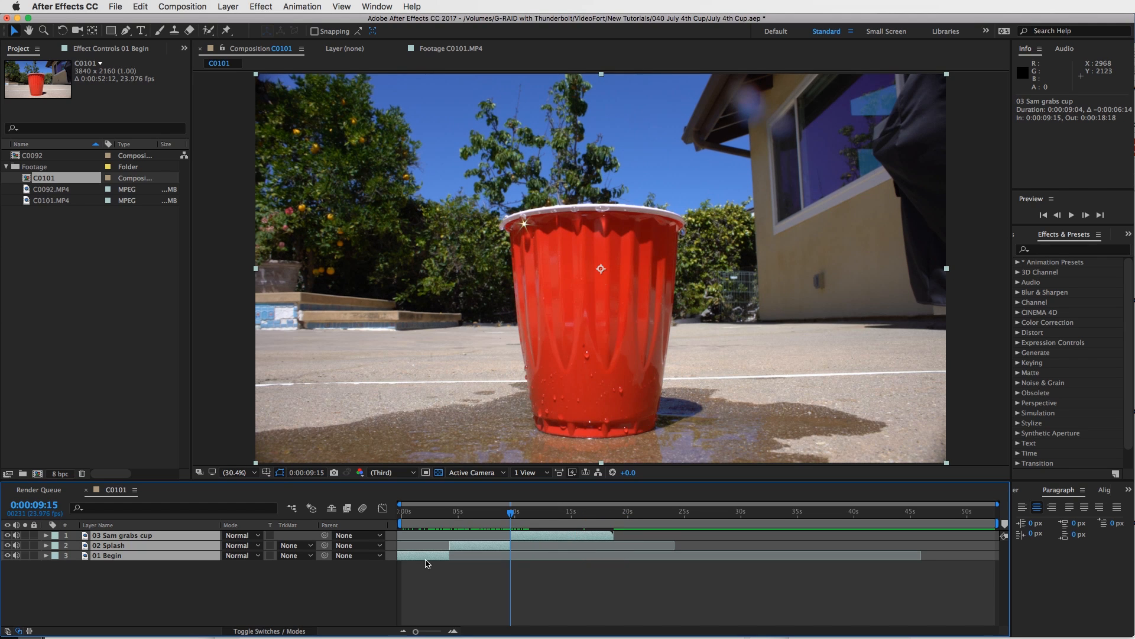
drag(426, 557, 428, 556)
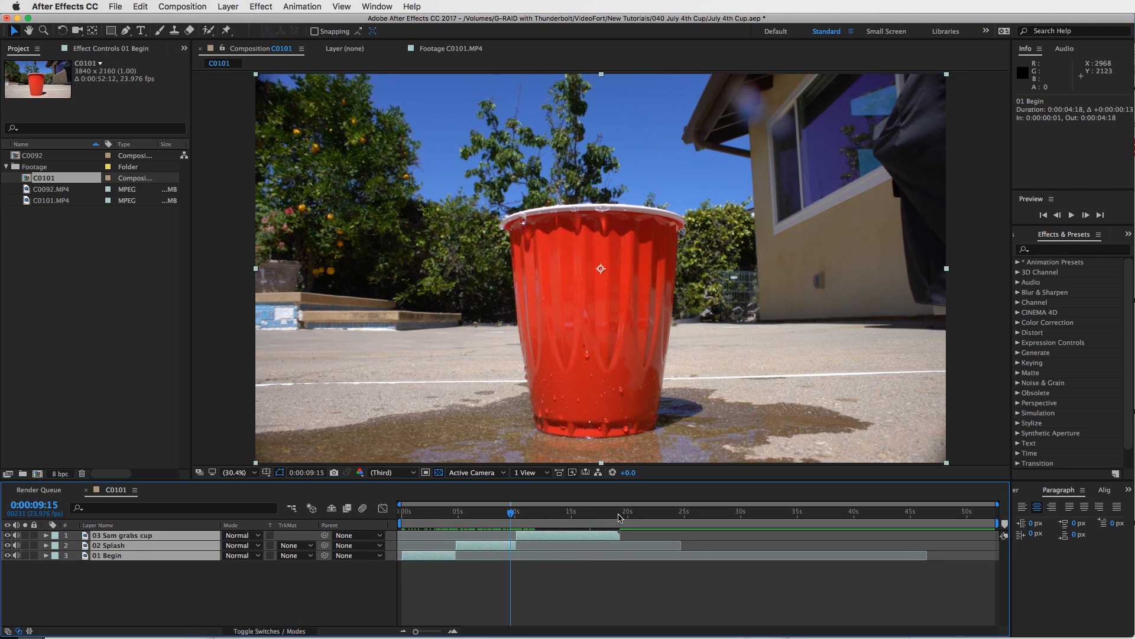
Step: End the work area at 0:00:19:07, where the 03 layer ends, and trim the composition to the work area
click(619, 515)
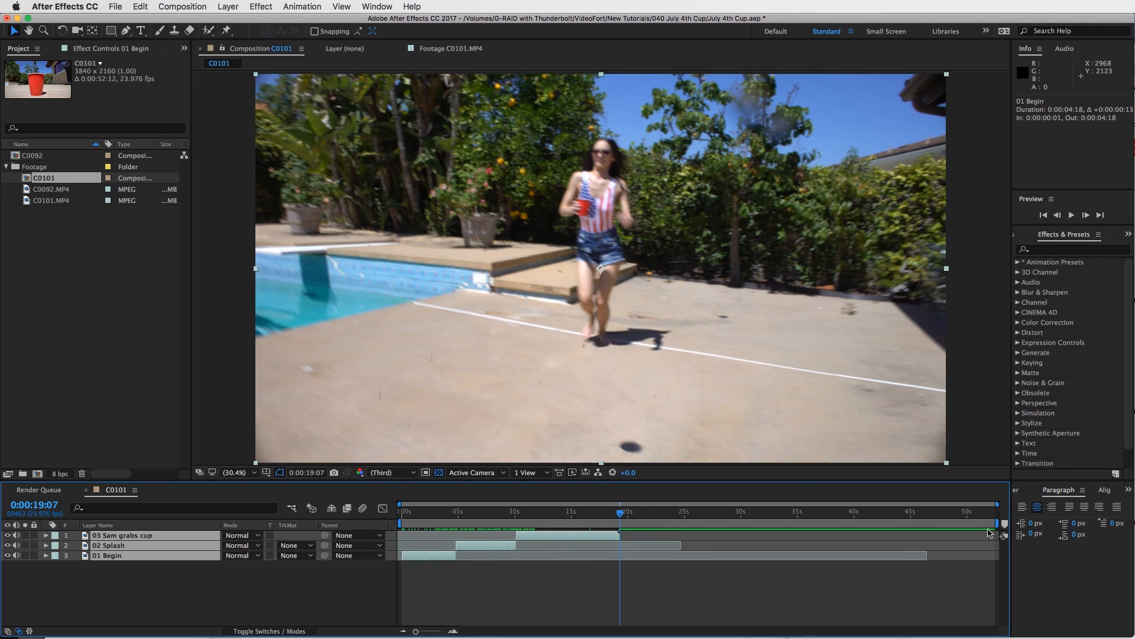
drag(998, 523, 626, 520)
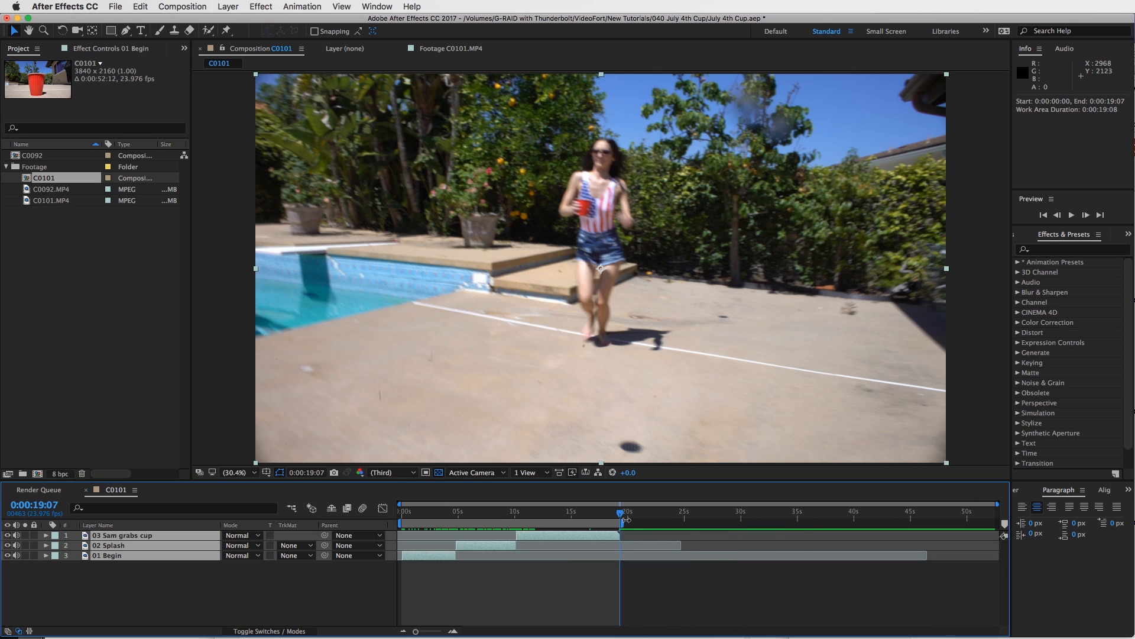
right_click(605, 522)
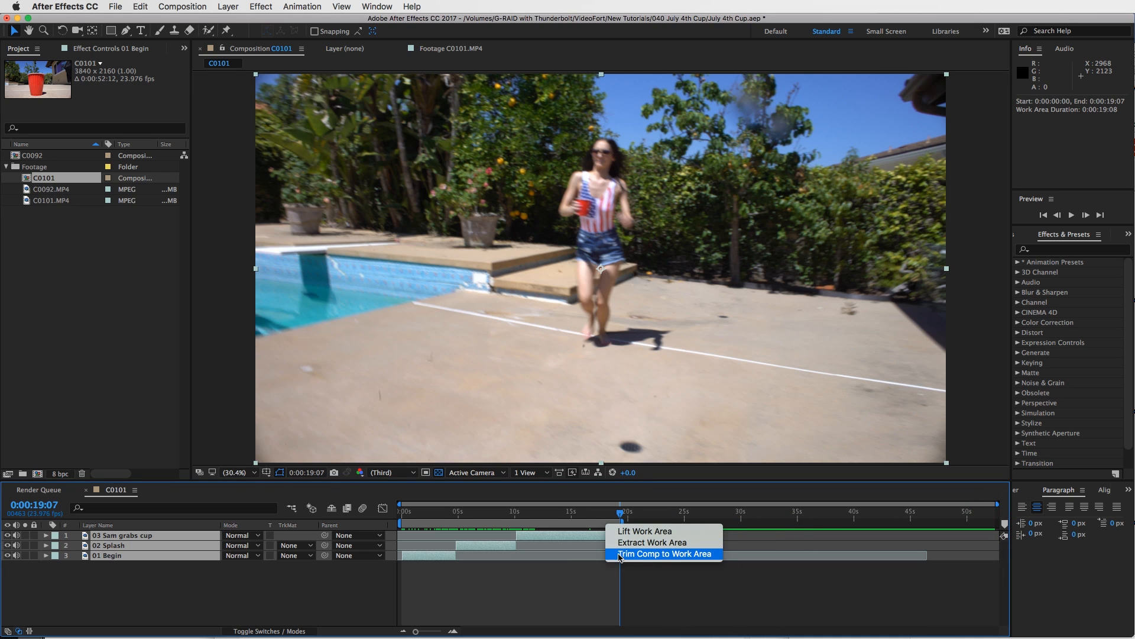
click(671, 553)
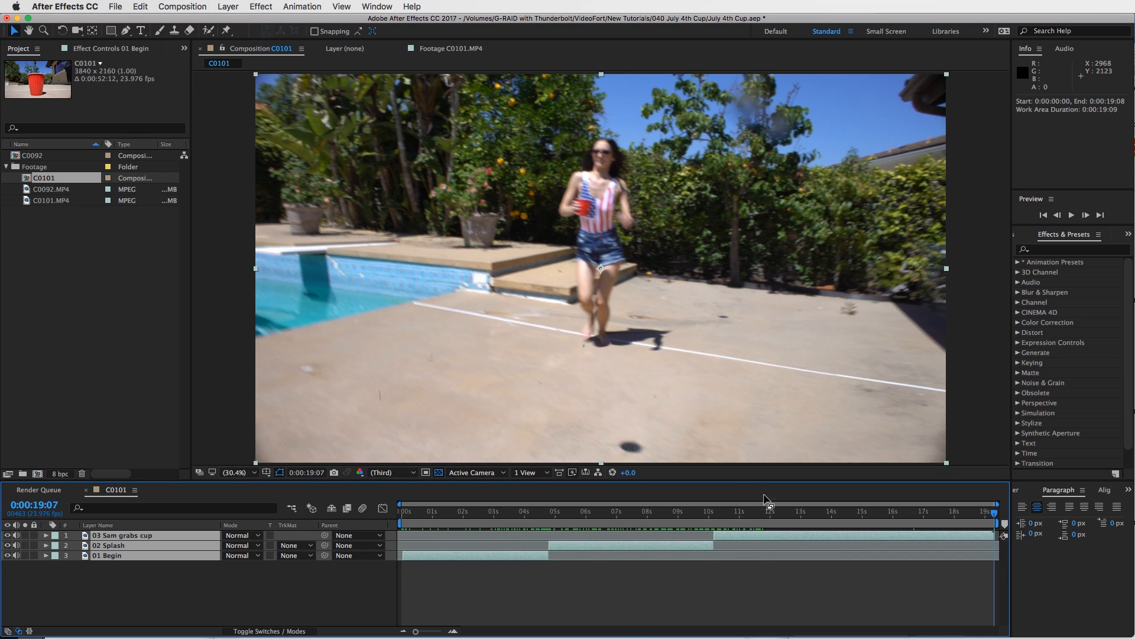
Step: Slide the 02 Splash layer to begin at 0:00:04:12, overlapping the end of 01 Begin
drag(783, 515, 533, 515)
click(551, 606)
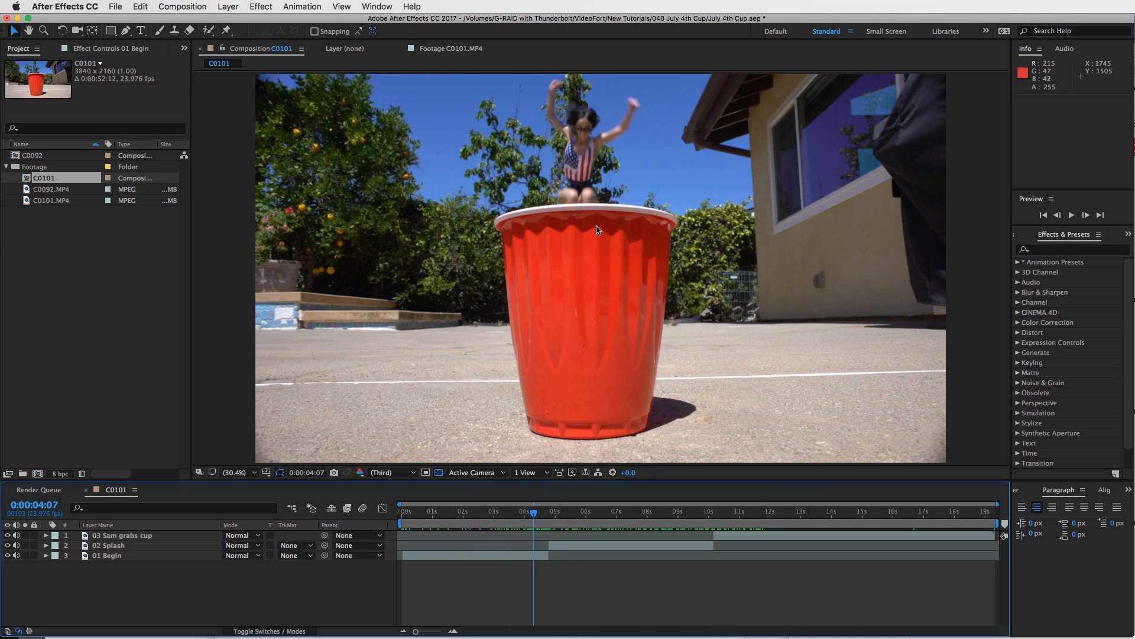
drag(534, 515, 540, 520)
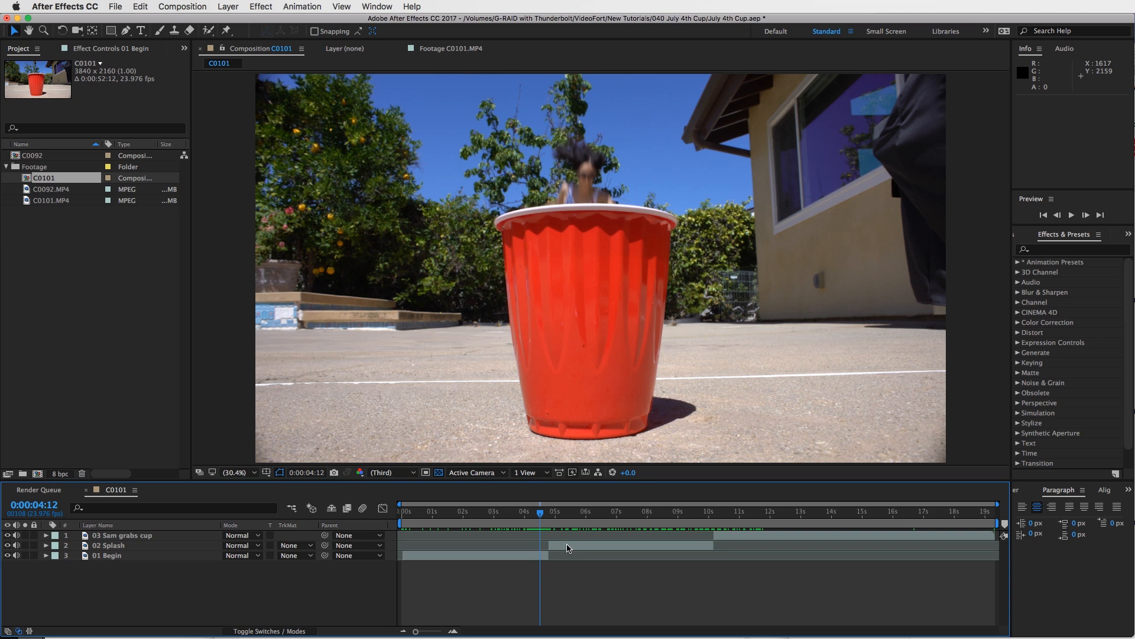
click(566, 547)
drag(558, 548, 550, 548)
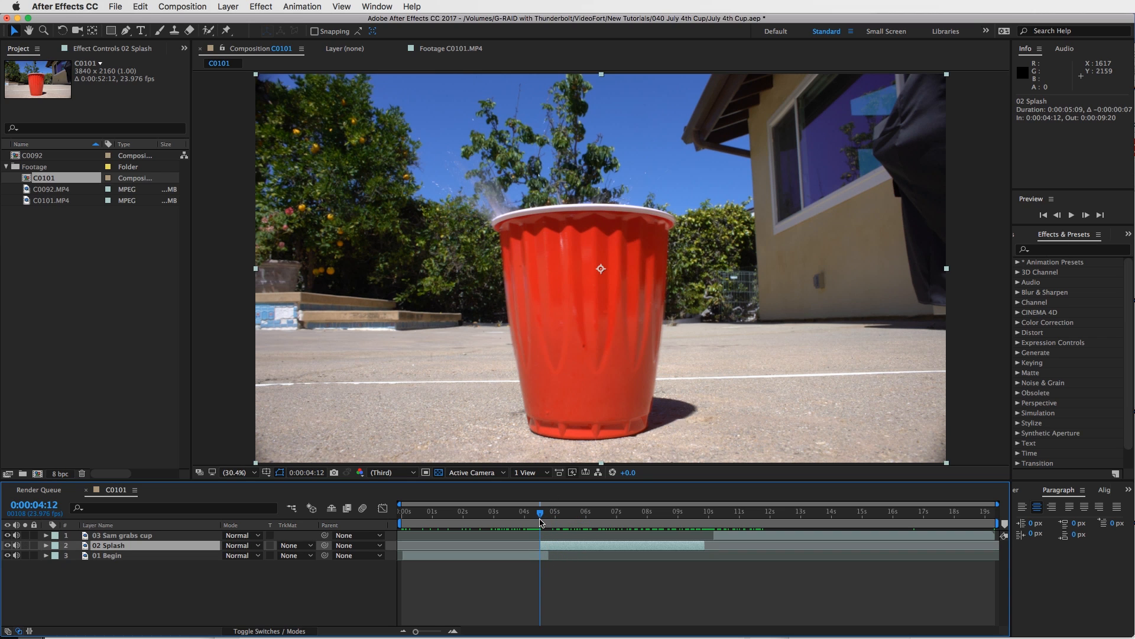
Step: Set the opacity of the 02 Splash layer to 50%
key(t)
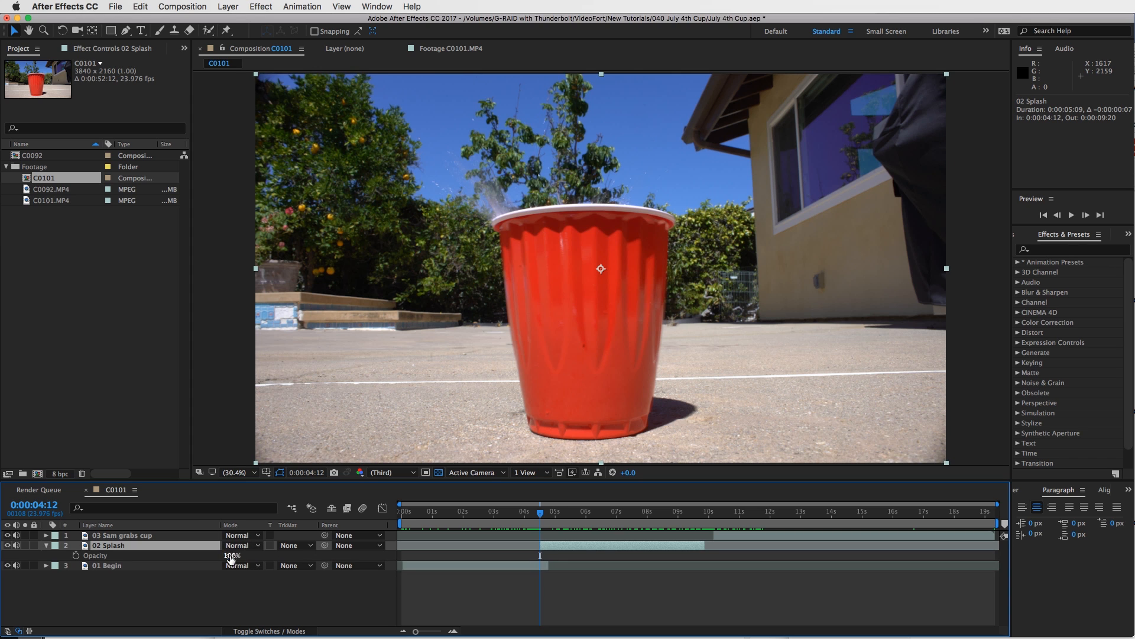
click(231, 556)
text(50)
key(Return)
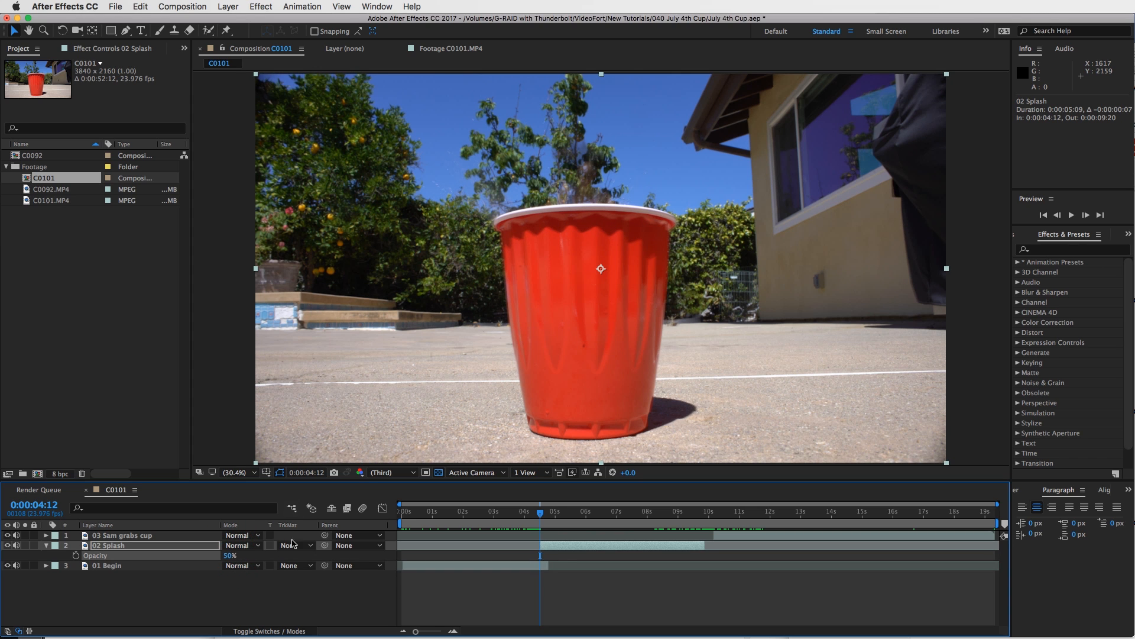
Step: Move the 02 Splash layer below the 01 Begin layer in the stacking order
drag(538, 516, 546, 524)
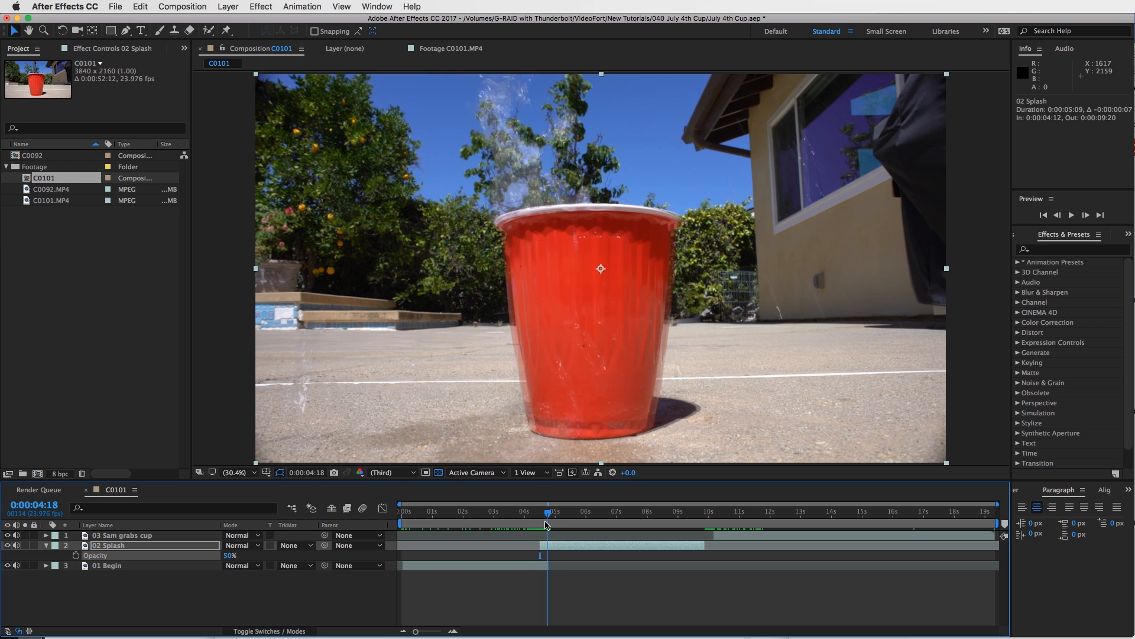
click(553, 547)
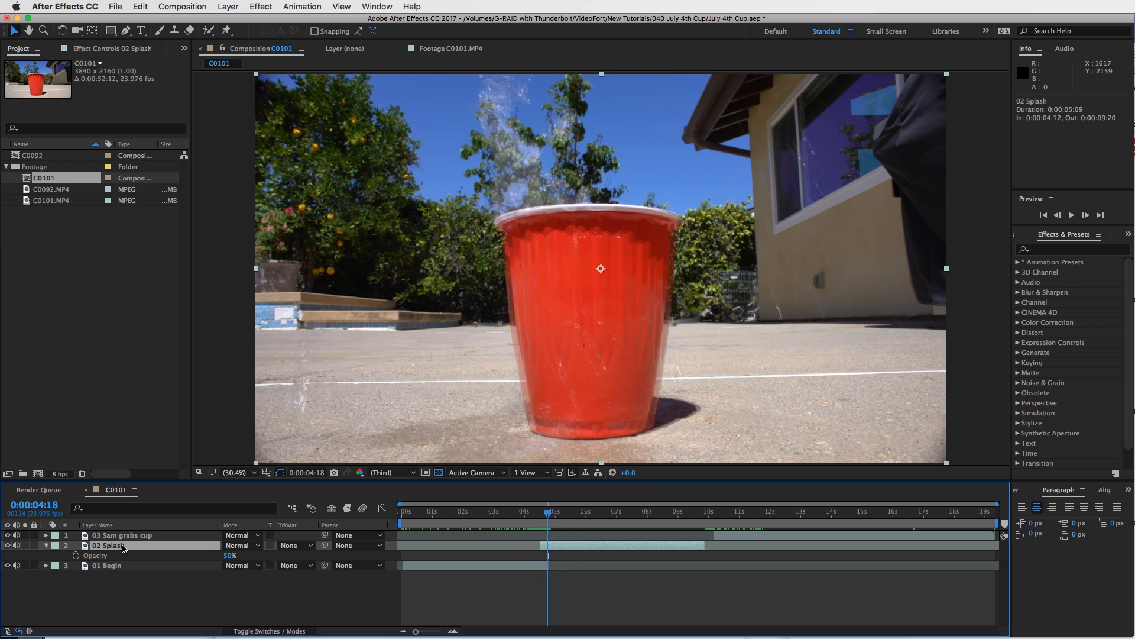
mouse_move(123, 548)
mouse_down()
mouse_move(125, 584)
mouse_move(102, 555)
mouse_up()
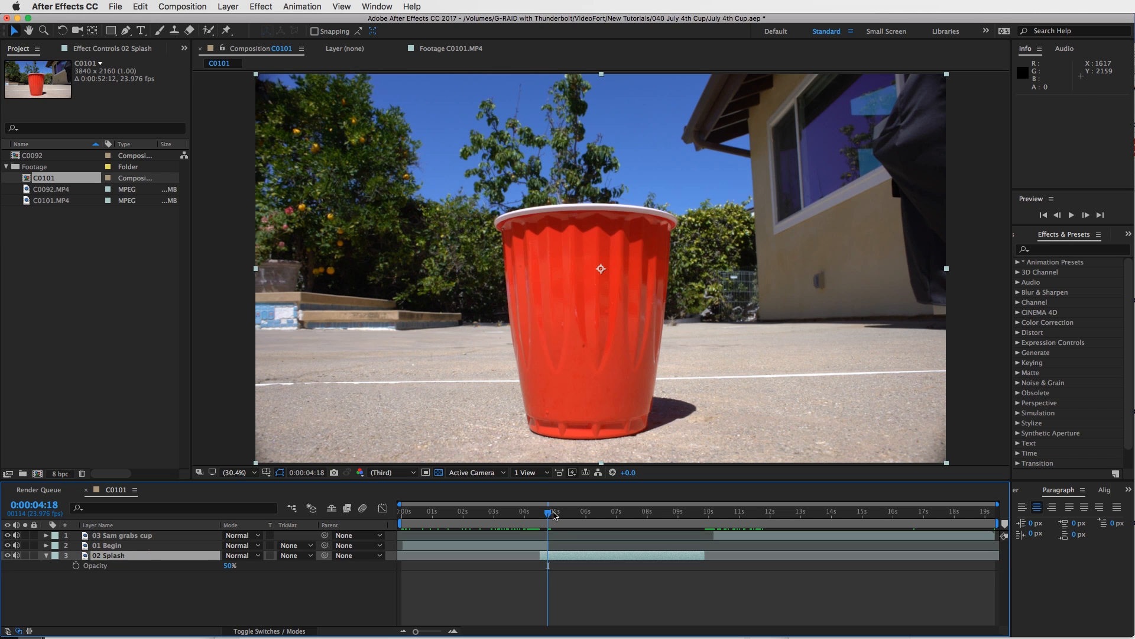
Step: Set the opacity of the 02 Splash layer to 100% at 0:00:04:12
drag(546, 513, 540, 512)
click(552, 555)
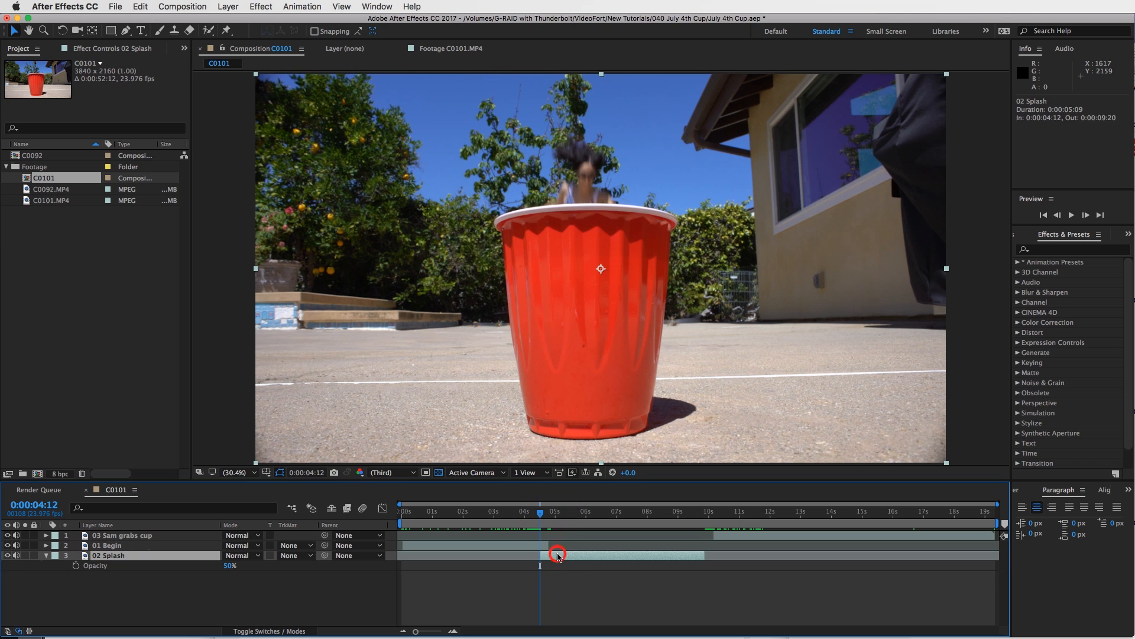
drag(230, 568, 380, 563)
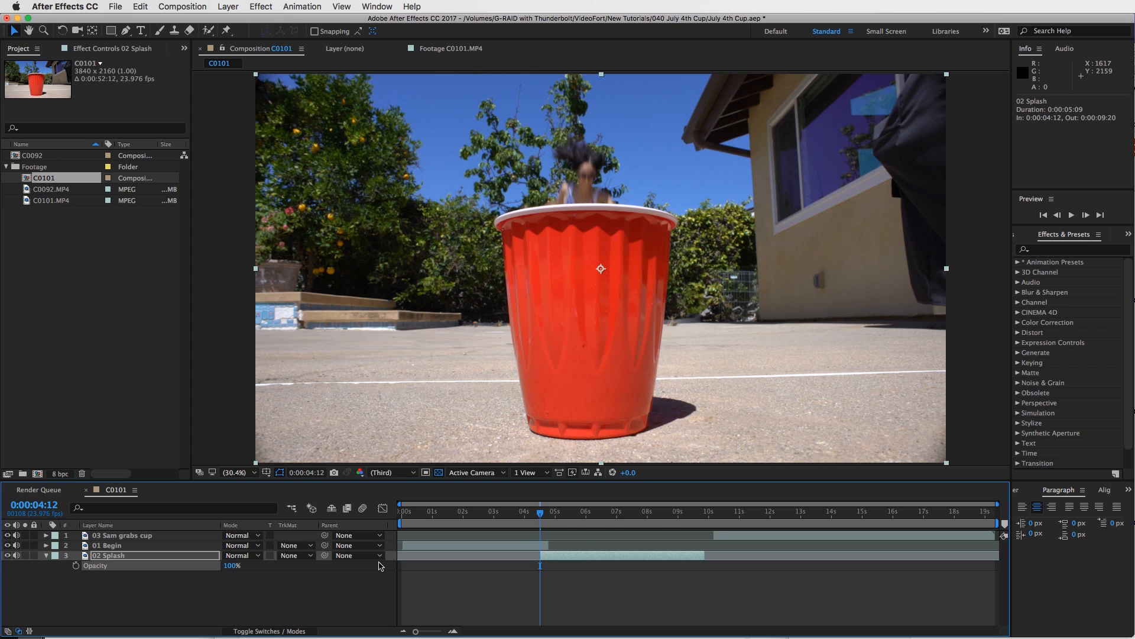
Step: Split the 01 Begin layer at 0:00:04:12, where the 02 Splash layer begins
click(535, 546)
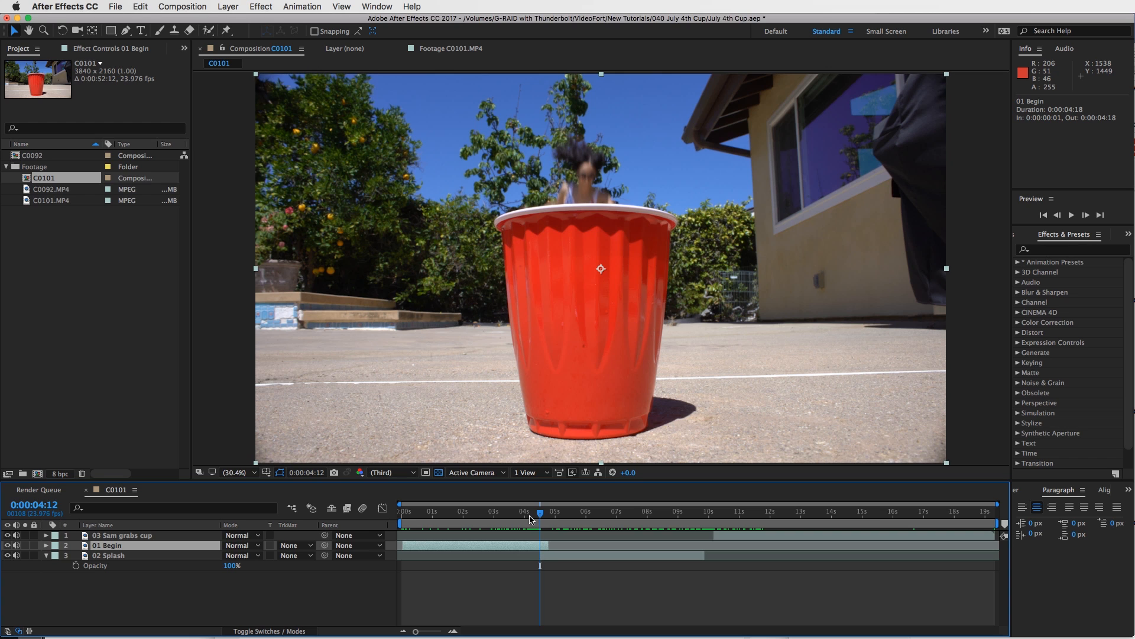
key(equal)
key(equal)
key(equal)
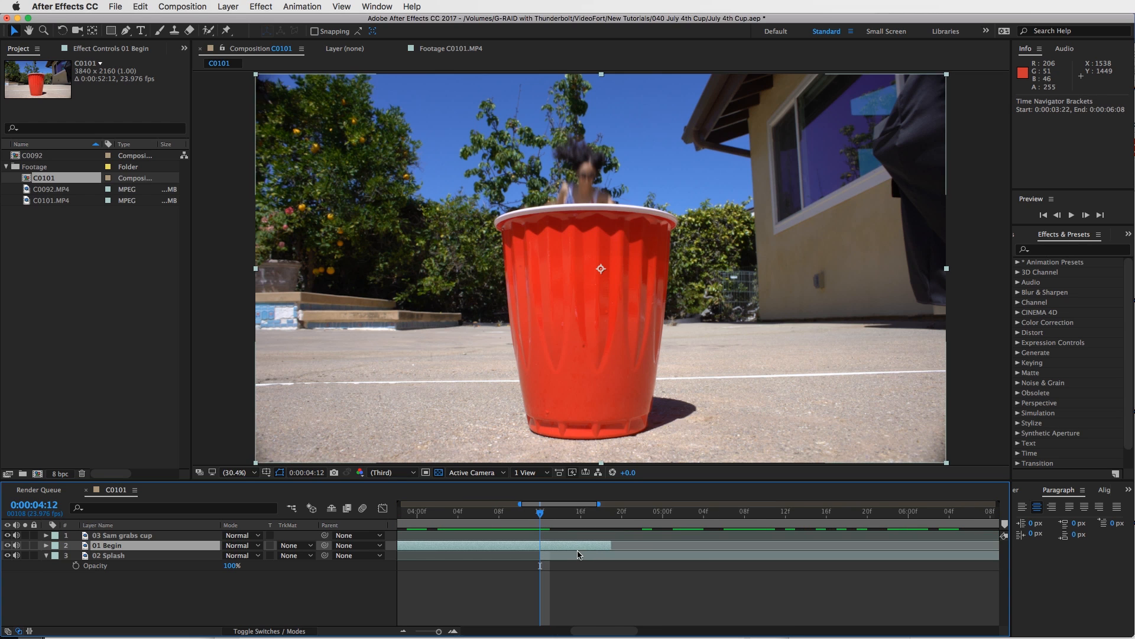
key(equal)
click(562, 544)
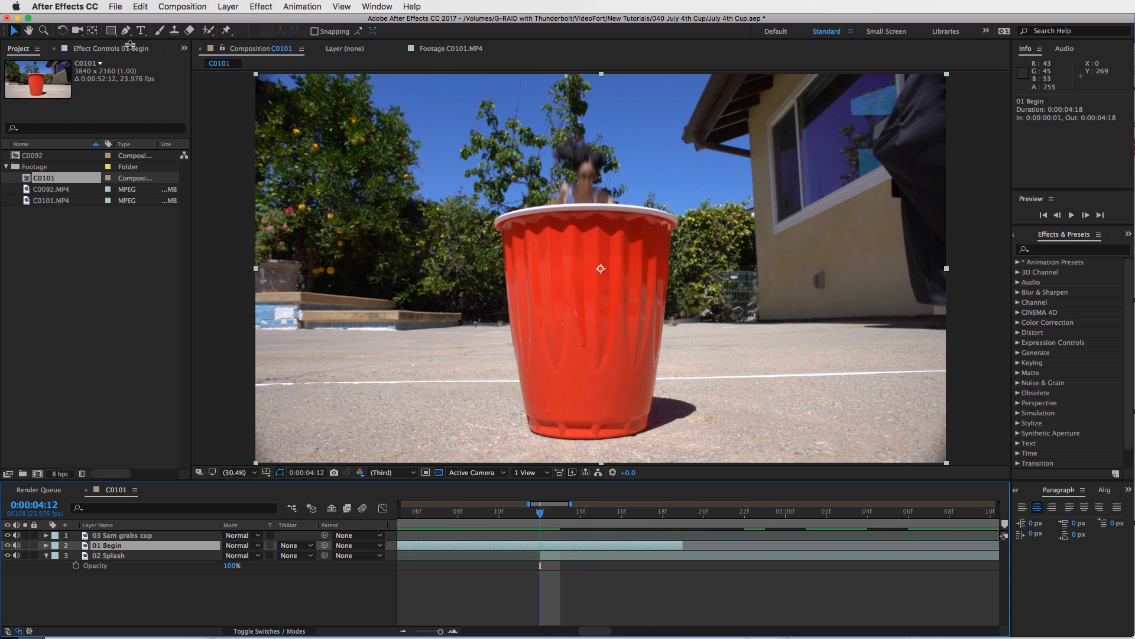
click(126, 31)
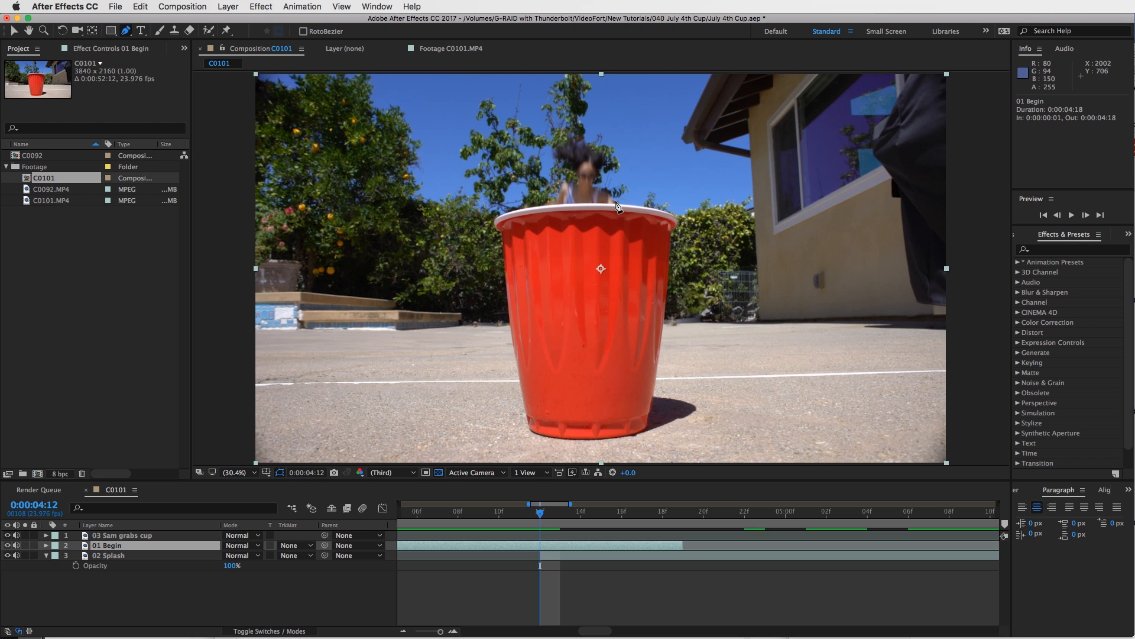
click(559, 546)
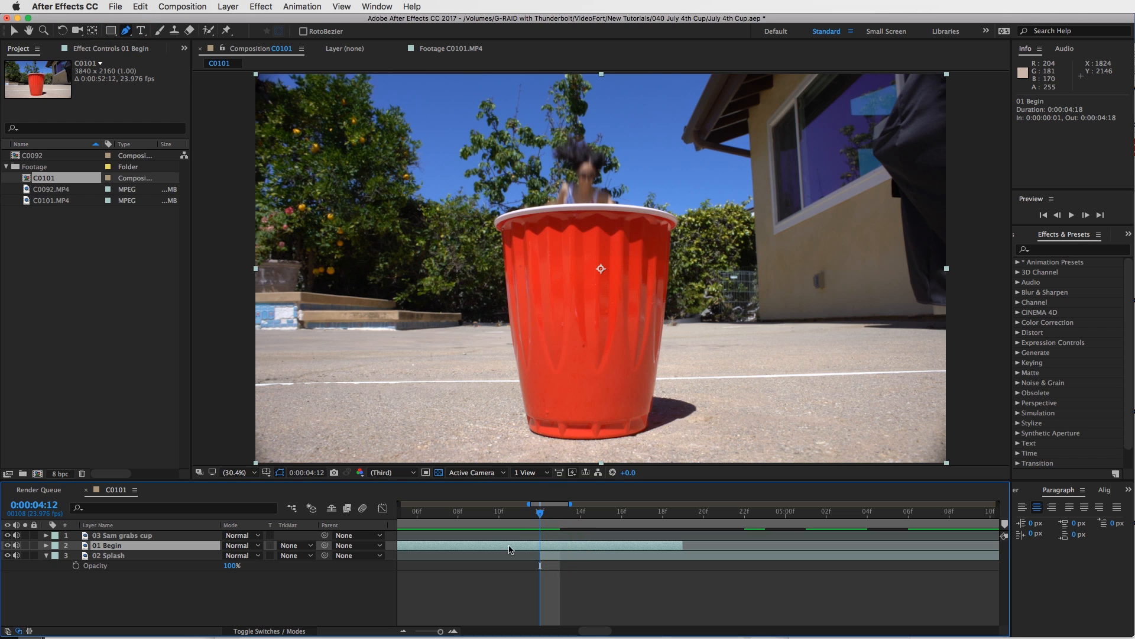
click(666, 547)
key(super+shift+d)
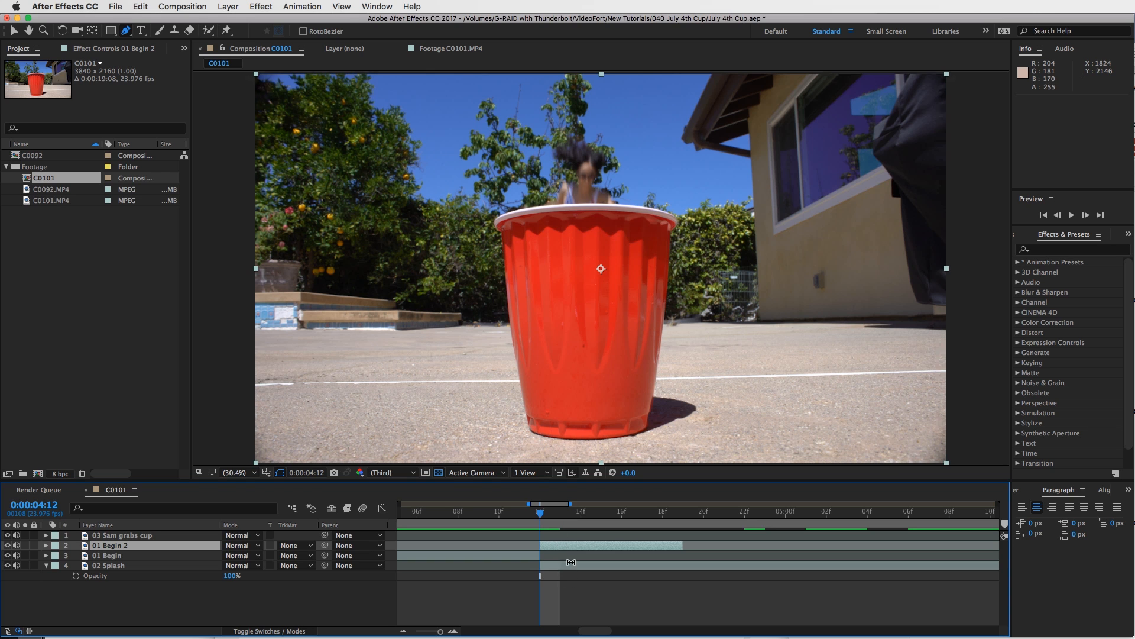
Step: Start a Pen tool mask on the 01 Begin 2 layer, tracing the cup's back rim beneath the jumping person
click(567, 549)
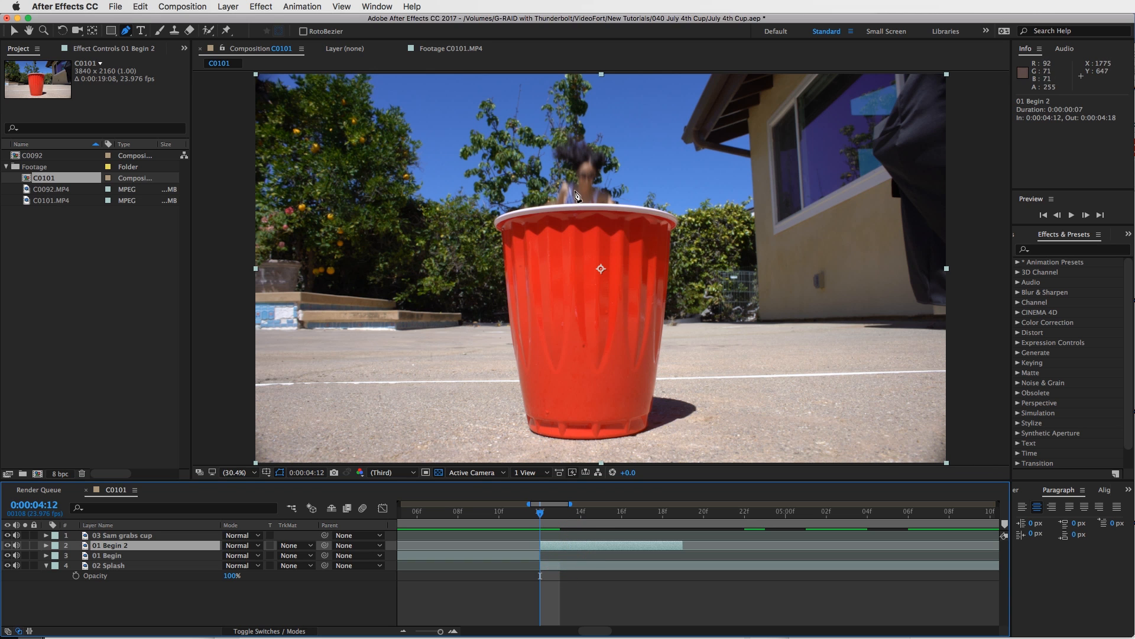
key(period)
key(period)
key(period)
drag(598, 137, 545, 223)
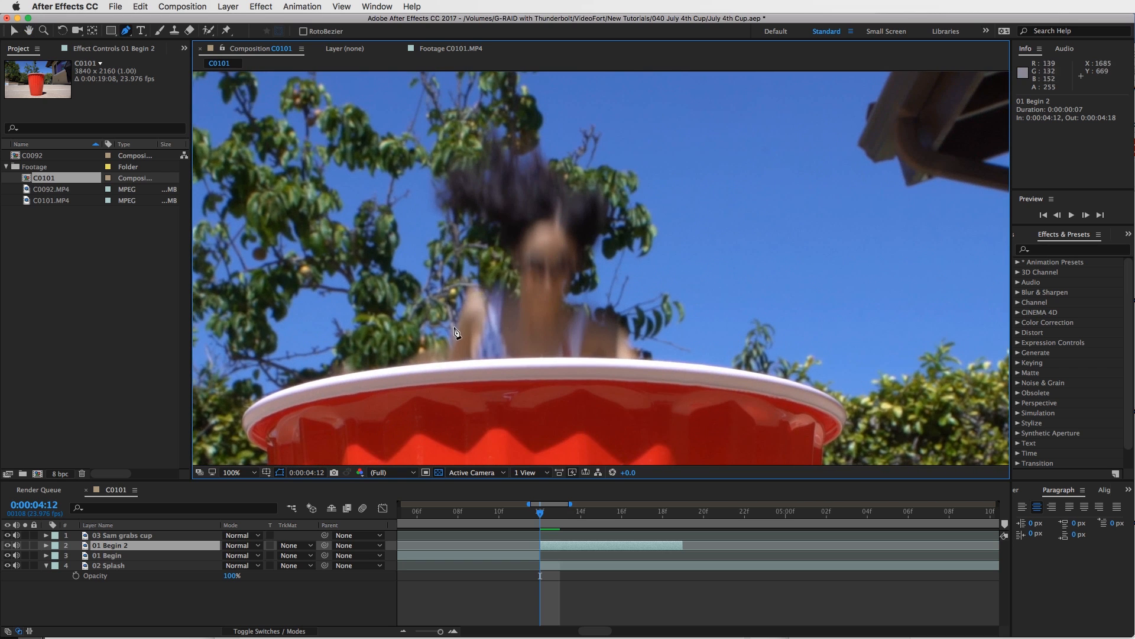
scroll(456, 333, up, 2)
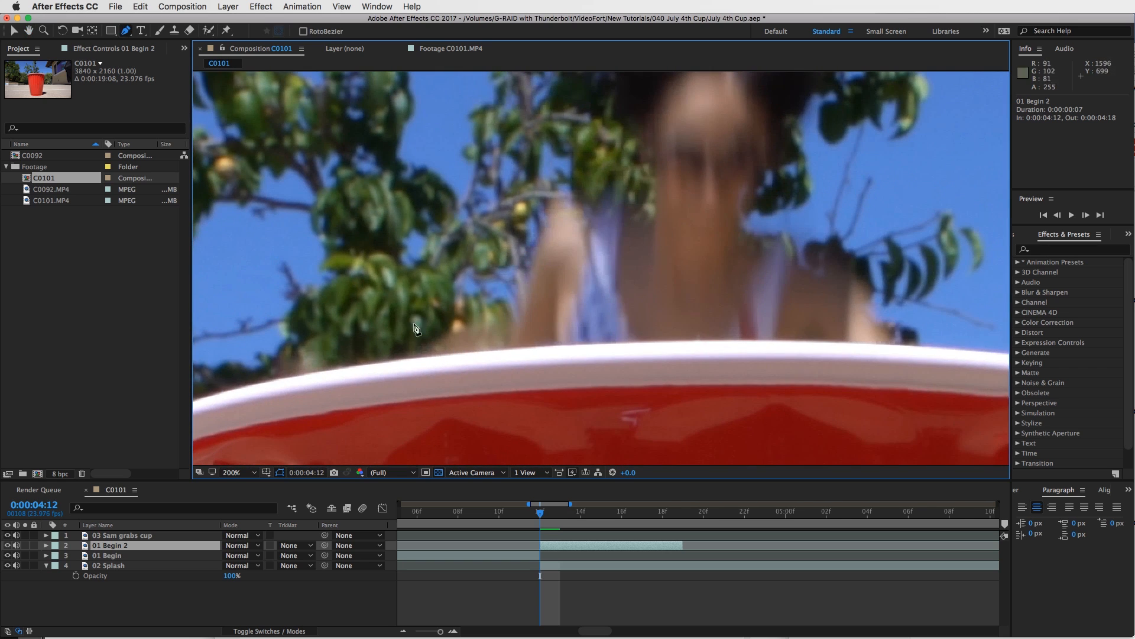
click(414, 356)
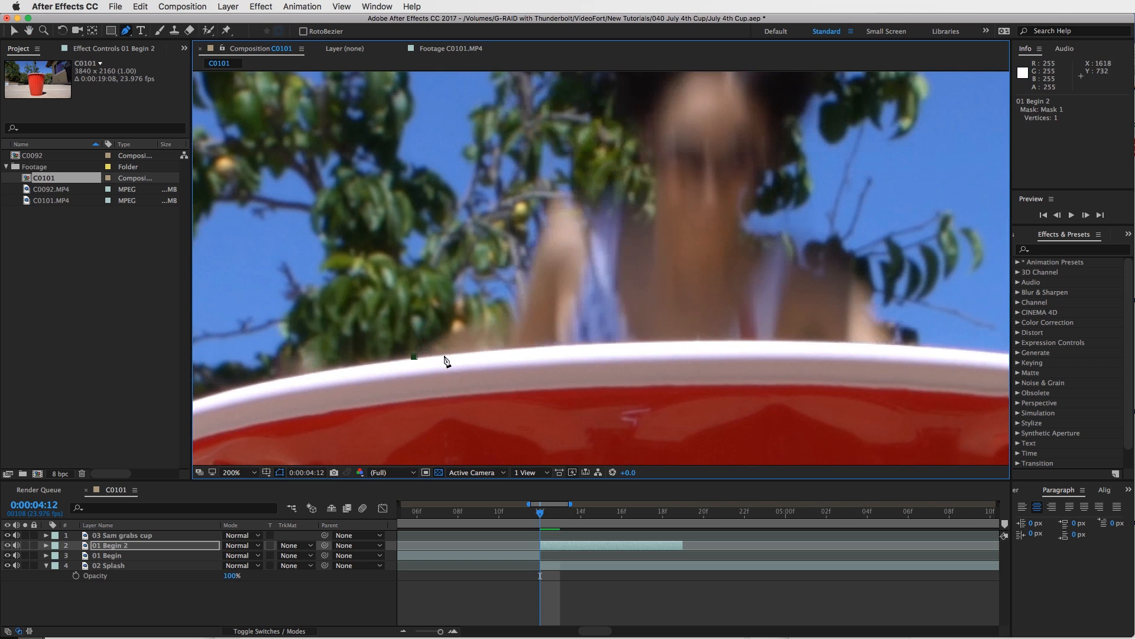
drag(446, 356, 468, 354)
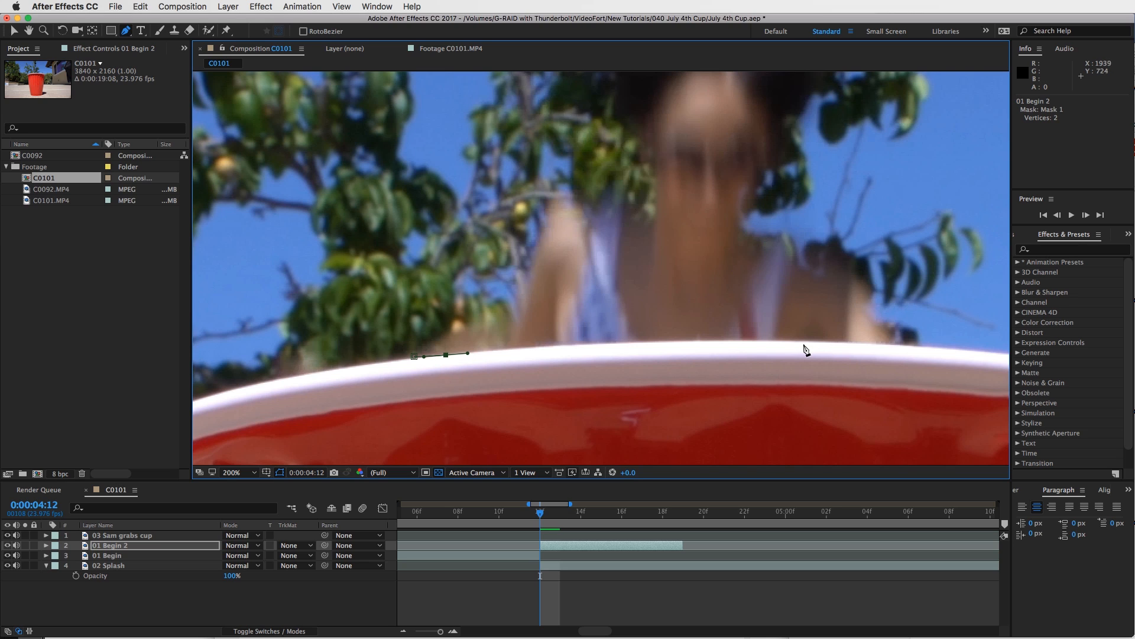
drag(807, 341, 895, 347)
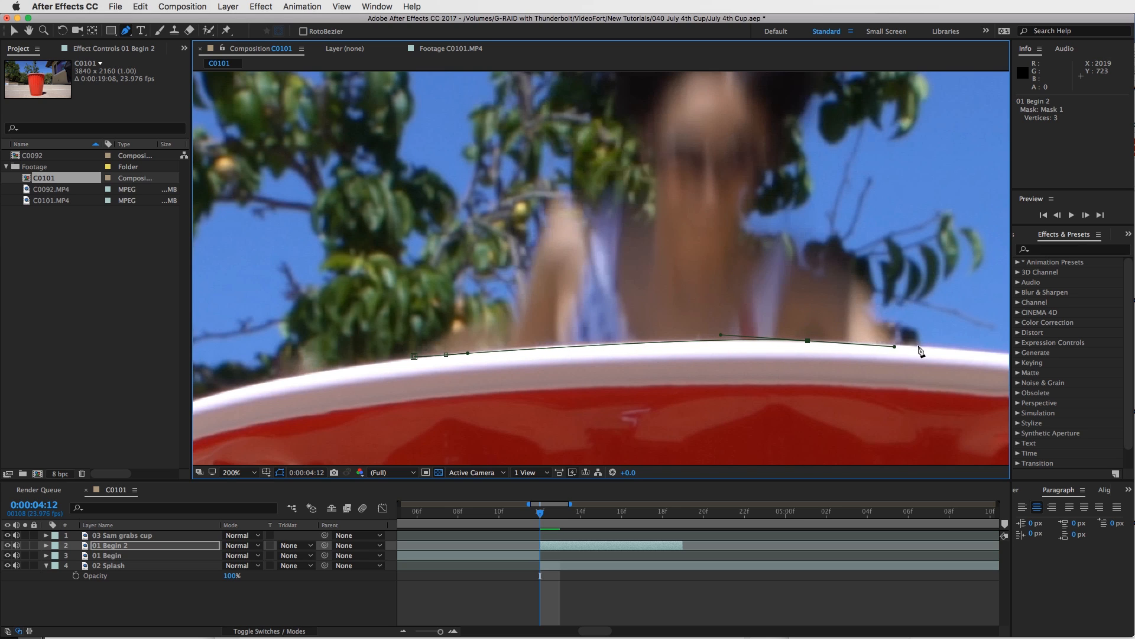
click(919, 345)
Step: Extend the mask loosely around the person's body and flying hair, close it at the rim, and preview the composite
drag(943, 199, 947, 178)
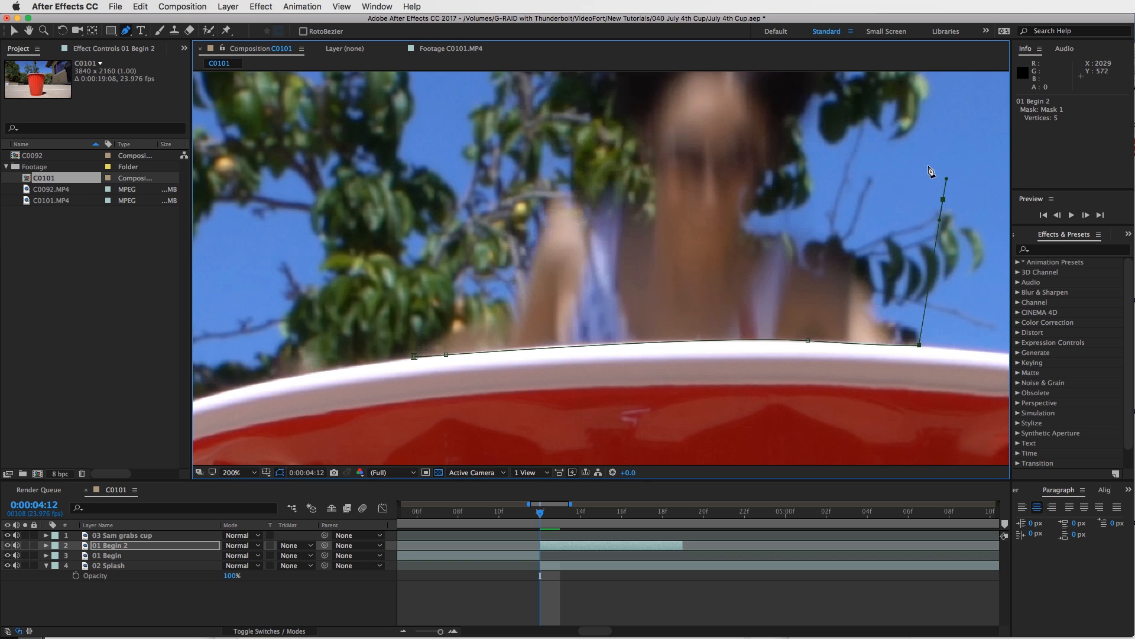
key(comma)
click(771, 145)
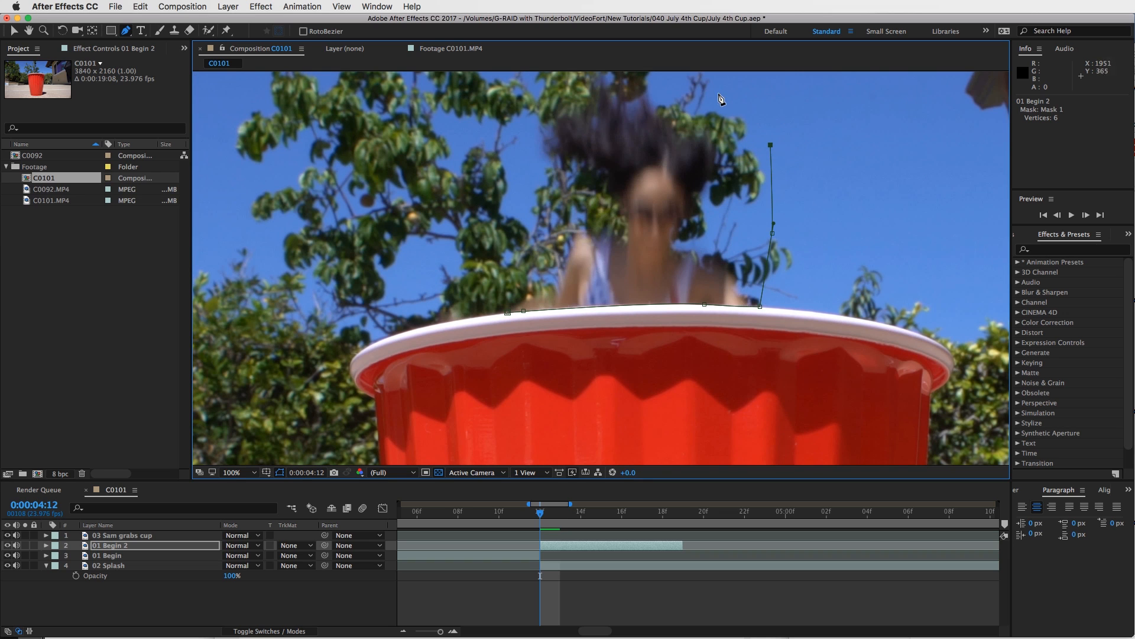
click(659, 77)
scroll(642, 81, up, 3)
click(595, 84)
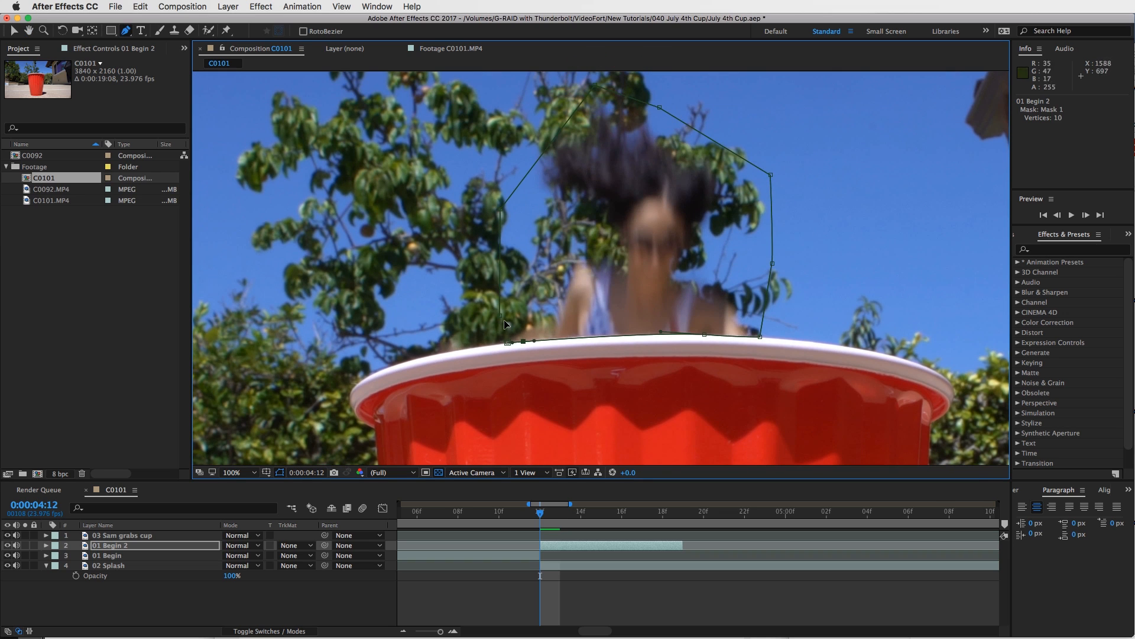
click(501, 209)
click(499, 296)
click(507, 342)
key(space)
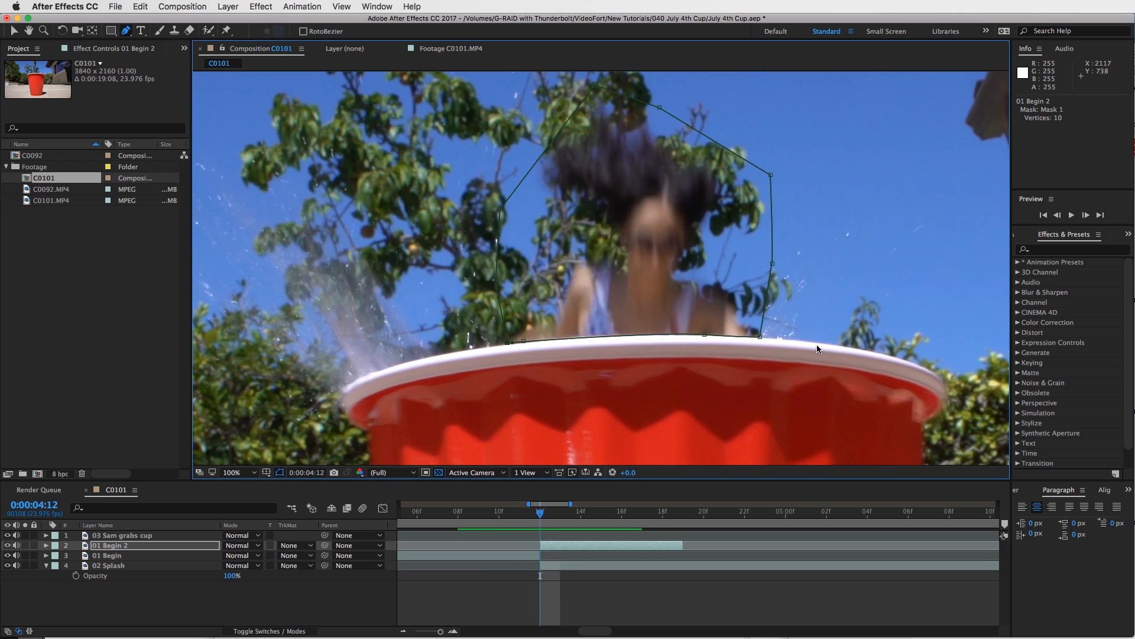
key(space)
Step: Enable keyframing for the Mask Path of Mask 1 on the 01 Begin 2 layer at 0:00:04:12
click(47, 545)
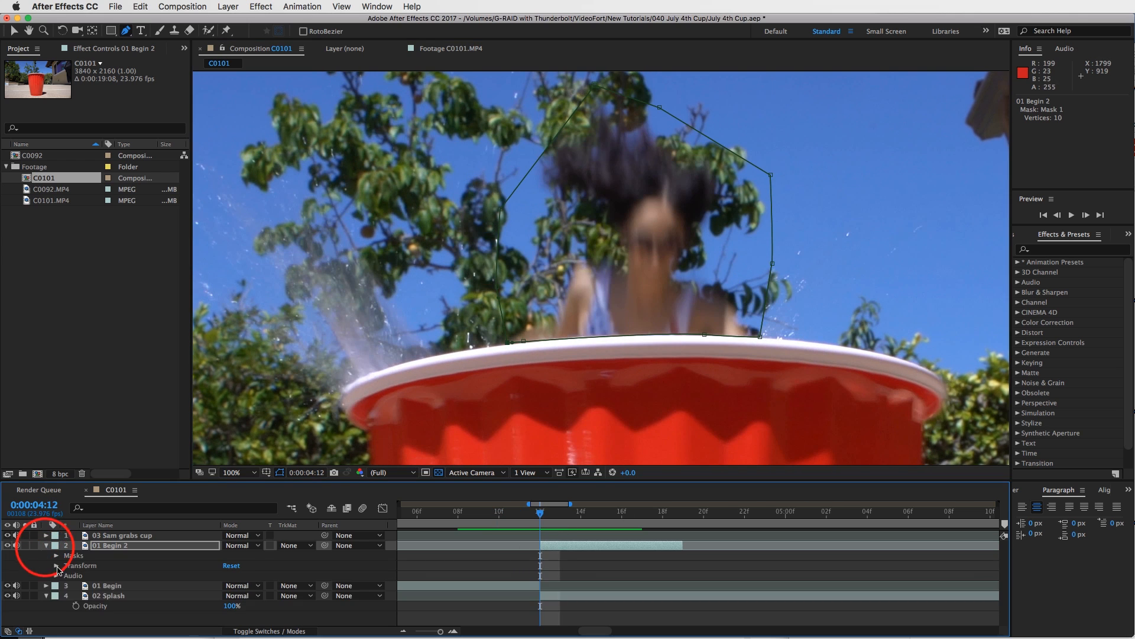
click(56, 555)
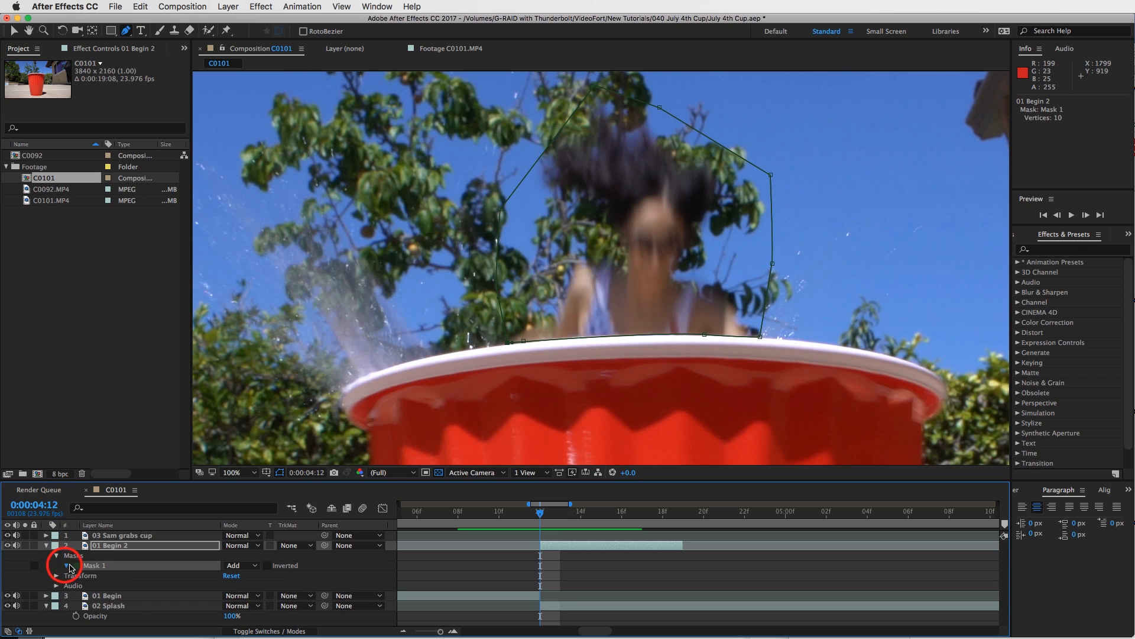
click(68, 565)
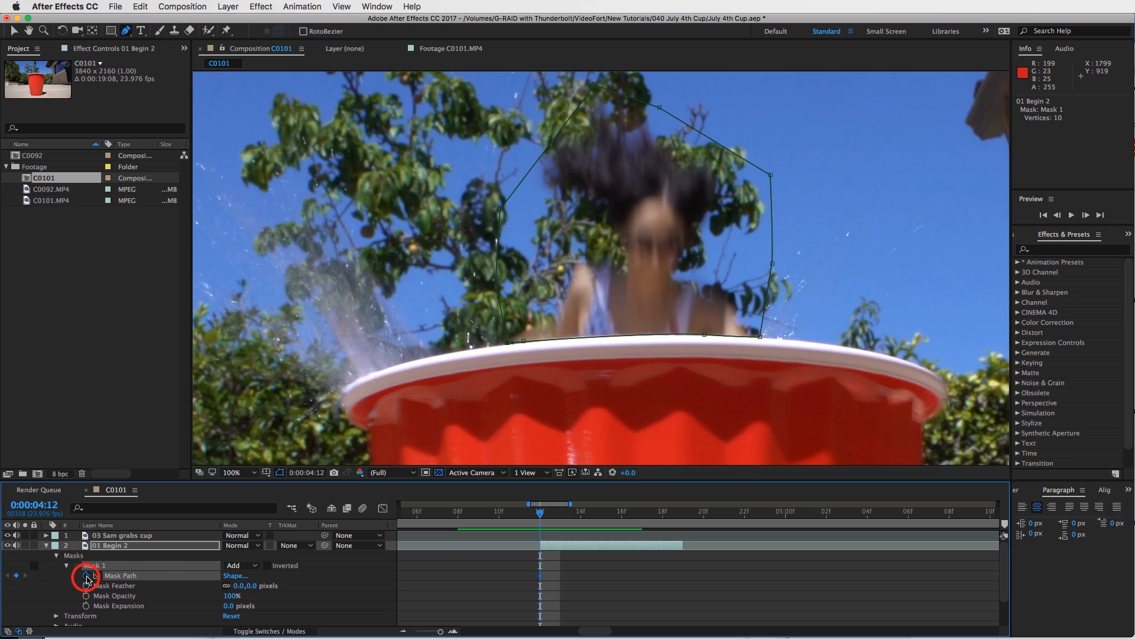
click(86, 576)
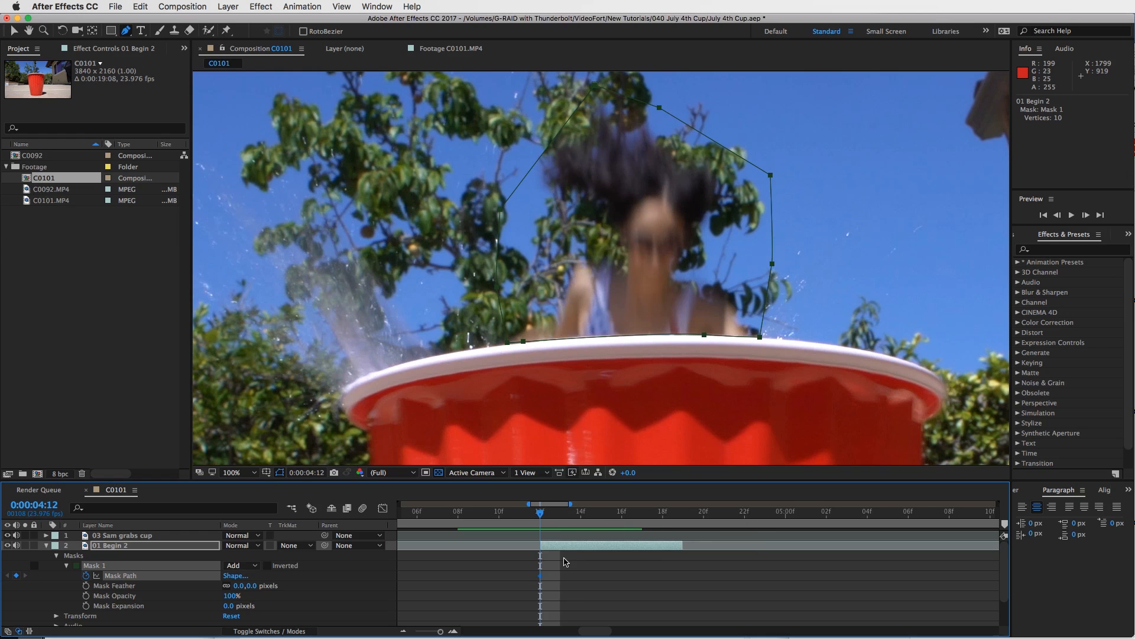
Step: At 0:00:04:13, pull the mask's left-side points inward toward the person so more of the left splash shows
key(Page_Down)
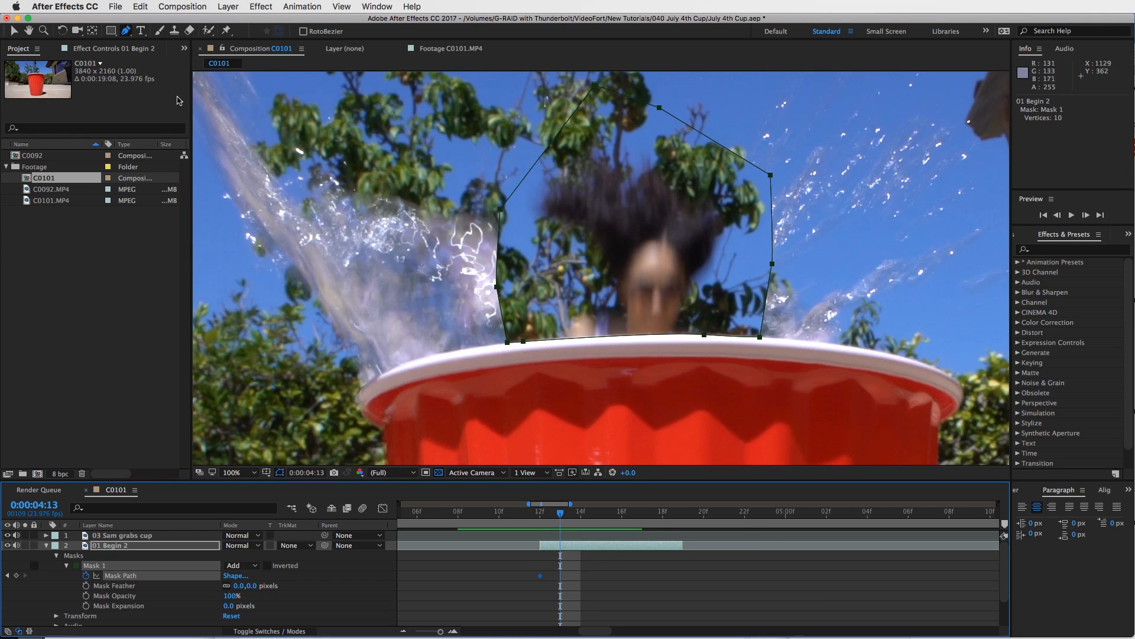
click(12, 30)
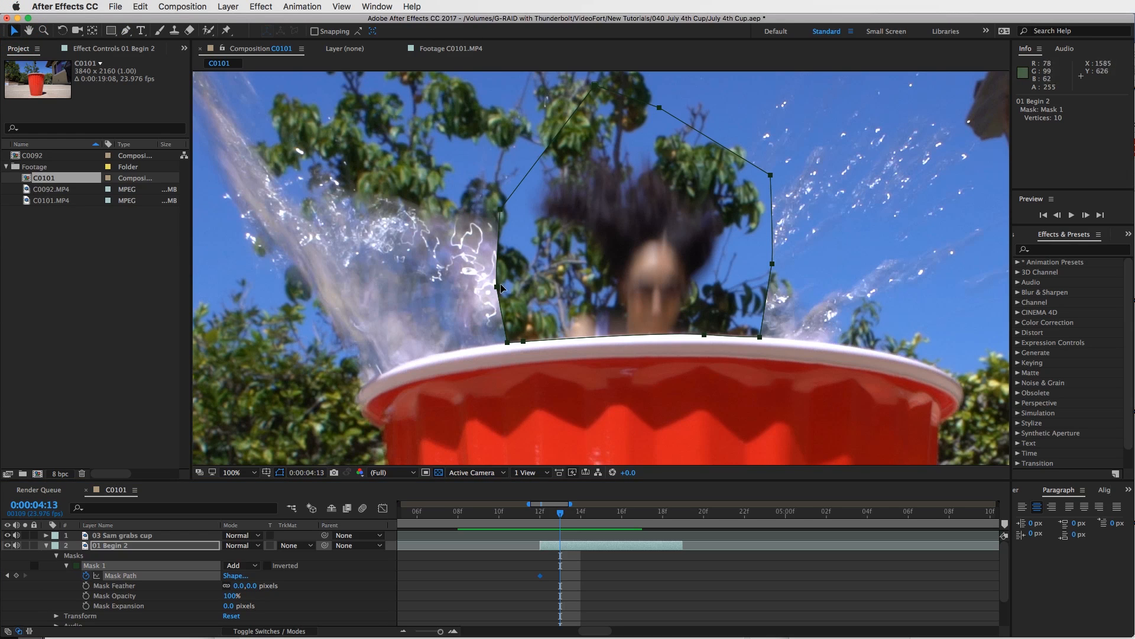
click(512, 296)
drag(496, 286, 537, 296)
drag(500, 213, 527, 227)
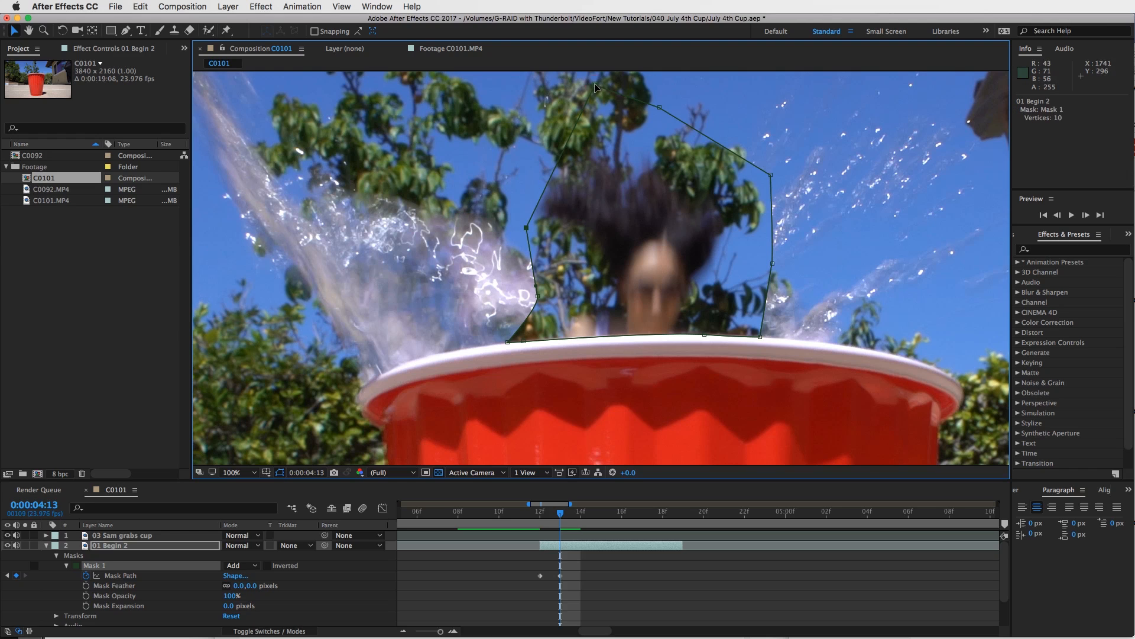
drag(595, 84, 541, 168)
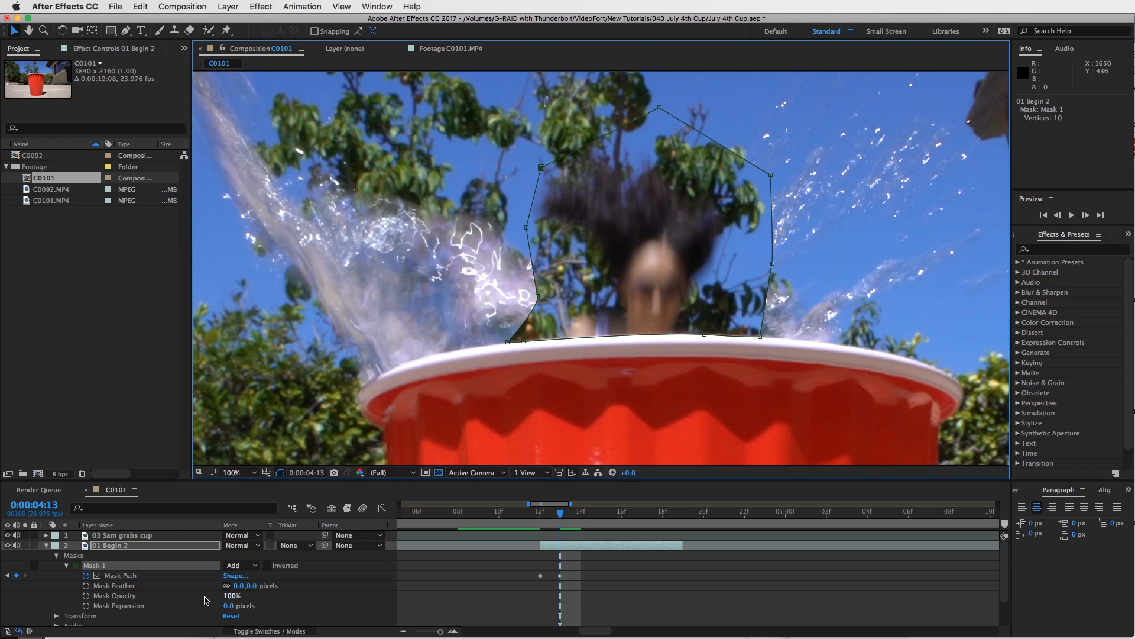
Step: Set the mask feather to 55 pixels and tighten the mask around the person's hair and face at 0:00:04:13
drag(240, 588, 266, 584)
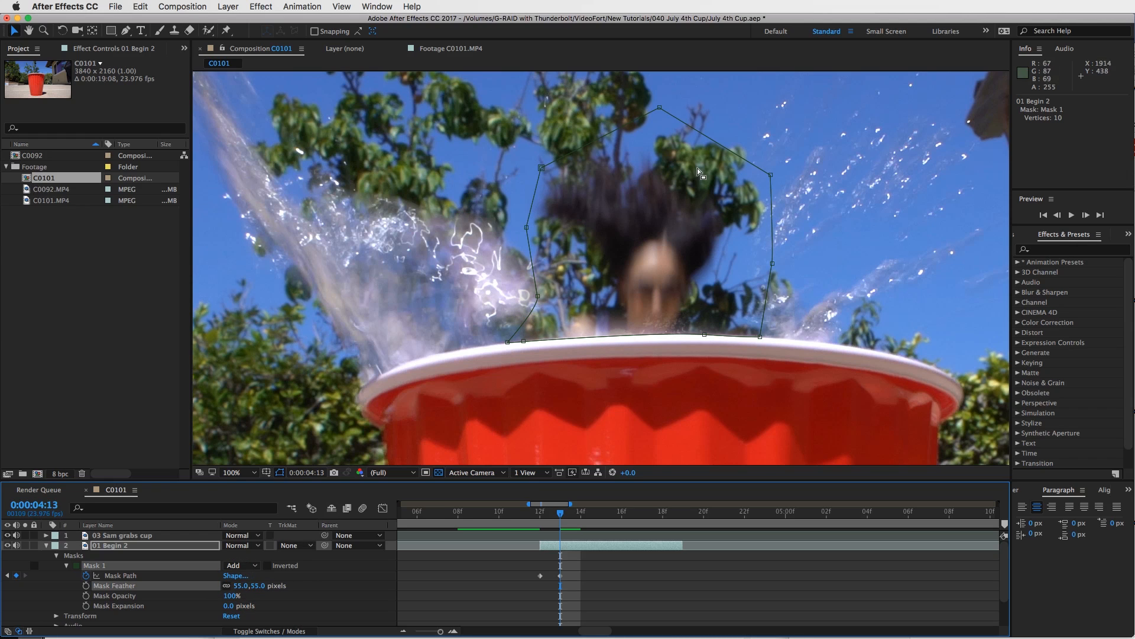
drag(771, 177, 705, 296)
drag(661, 109, 650, 157)
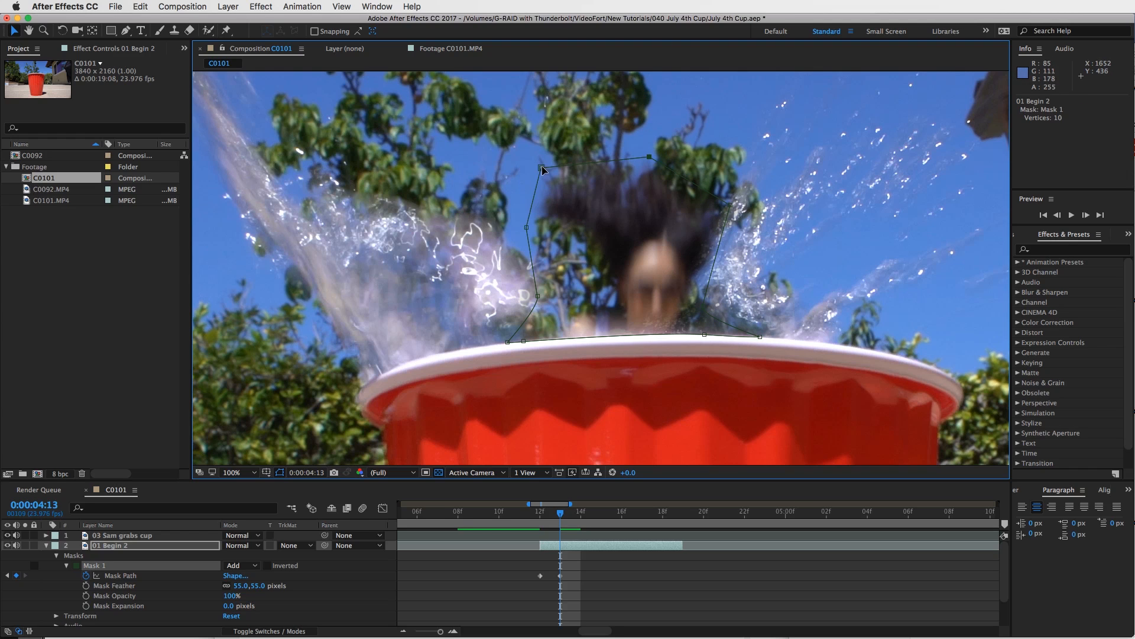
drag(543, 170, 548, 173)
drag(538, 296, 605, 289)
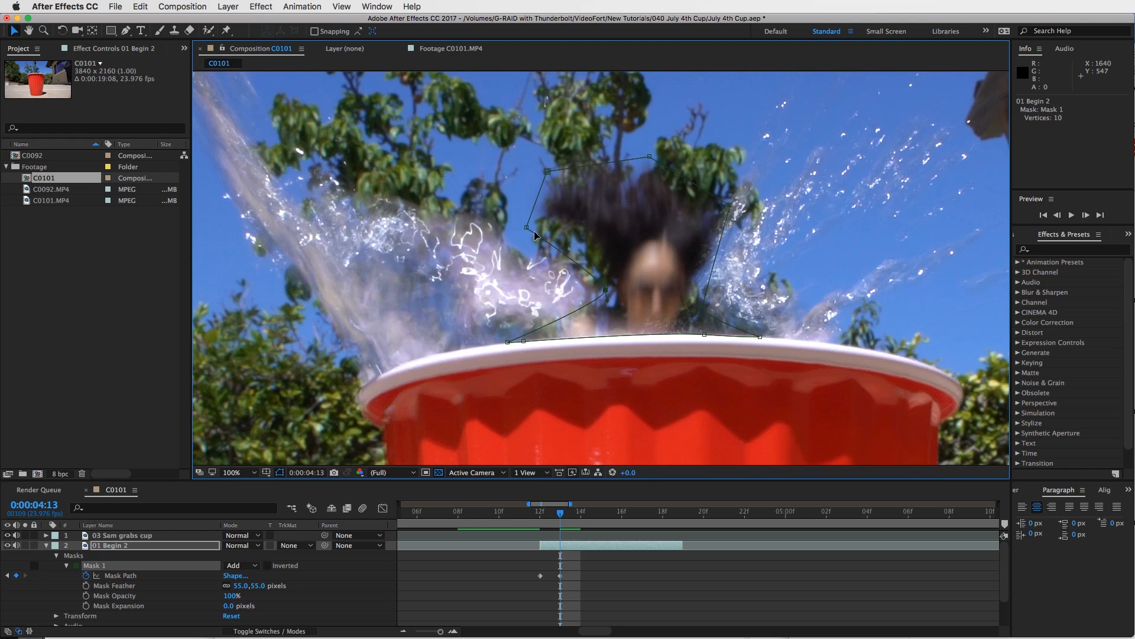
drag(527, 227, 533, 231)
Step: At 0:00:04:14, reshape the mask closely around the sinking head, drawing its top, sides and rim corners inward
key(Page_Down)
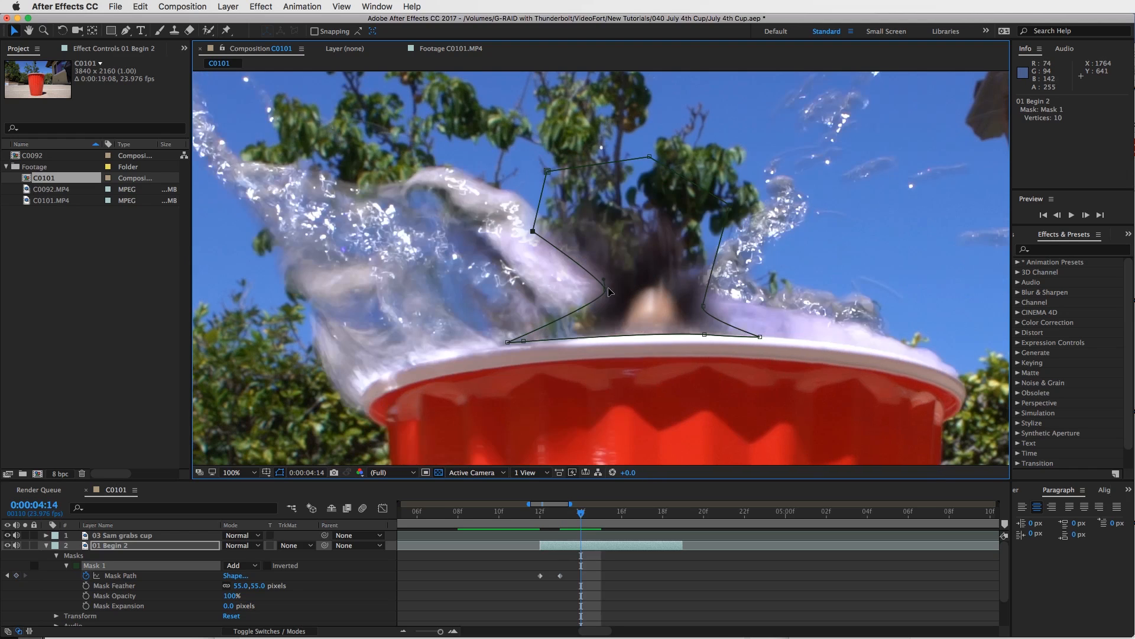
drag(731, 207, 706, 251)
drag(649, 156, 660, 187)
drag(547, 171, 588, 197)
drag(533, 231, 567, 239)
drag(523, 341, 615, 335)
drag(508, 342, 579, 335)
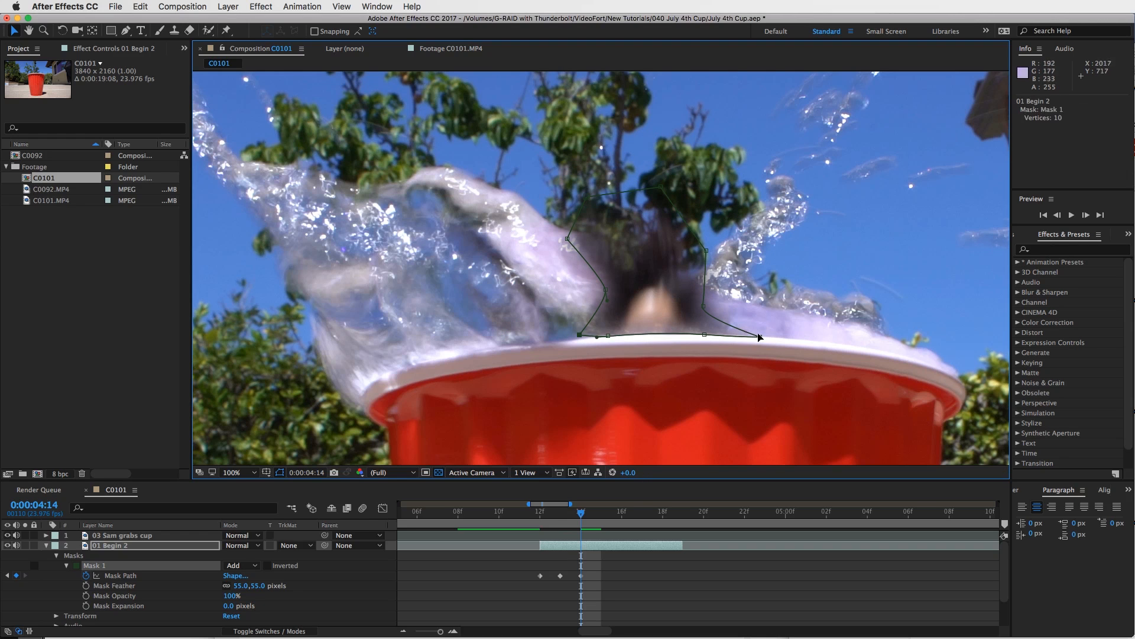
drag(760, 337, 722, 328)
drag(706, 251, 693, 263)
Step: At 0:00:04:15, pull the mask's upper points down toward the cup rim, and advance to 0:00:04:16
key(Page_Down)
drag(661, 187, 659, 267)
drag(587, 196, 642, 272)
drag(568, 238, 622, 279)
key(Page_Down)
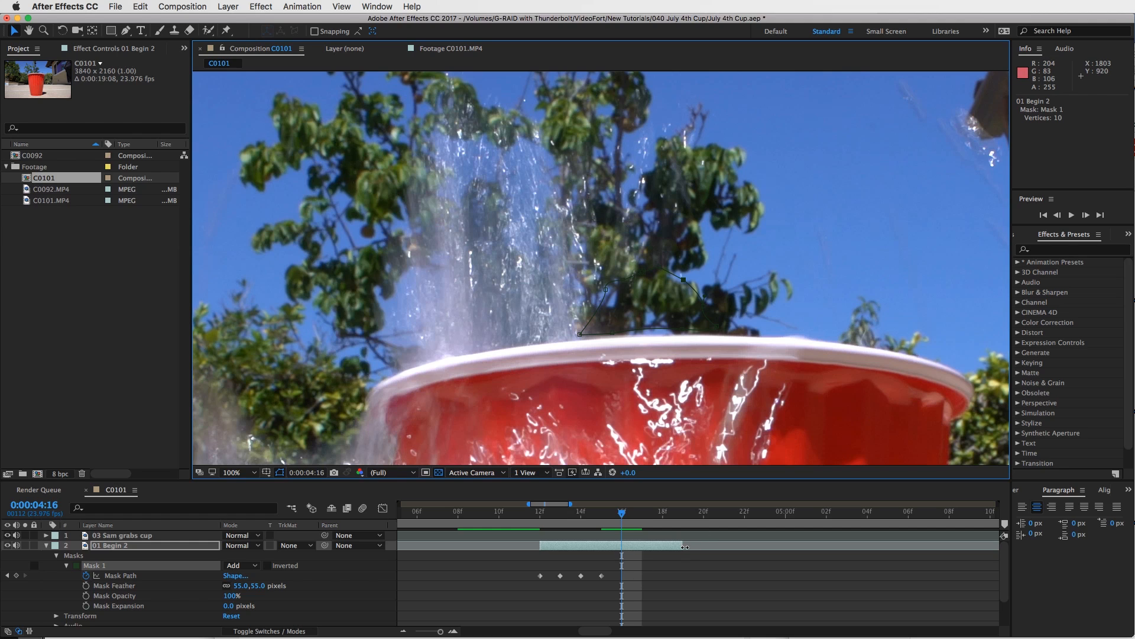
Step: Trim the end of the 01 Begin 2 layer to 0:00:04:15 and fit the whole composition in the viewer
drag(685, 547, 626, 556)
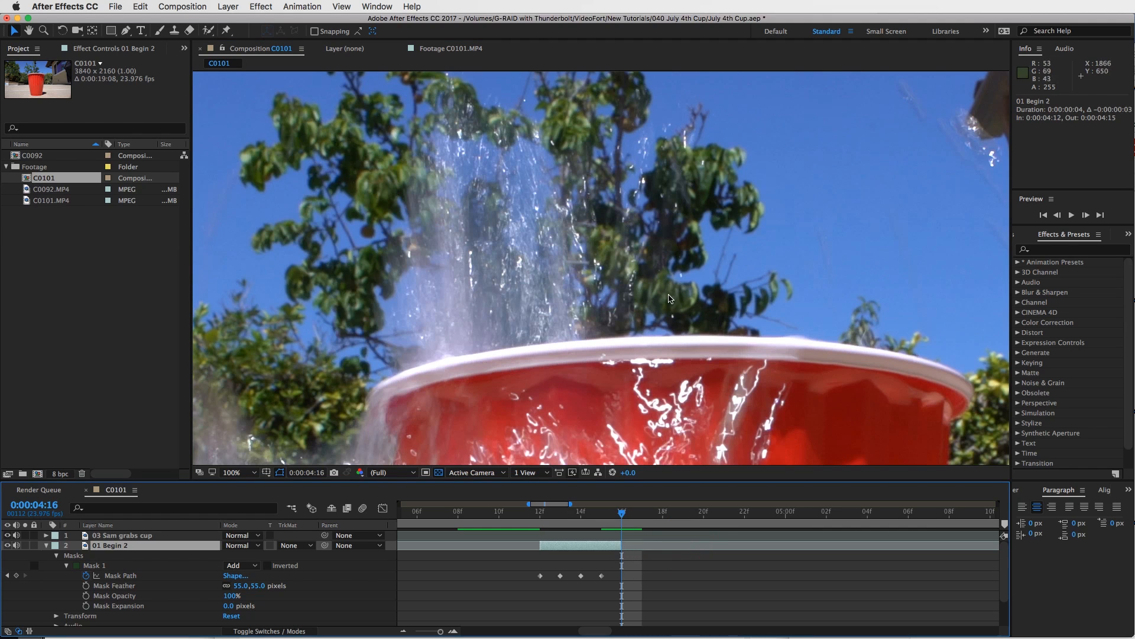
click(233, 465)
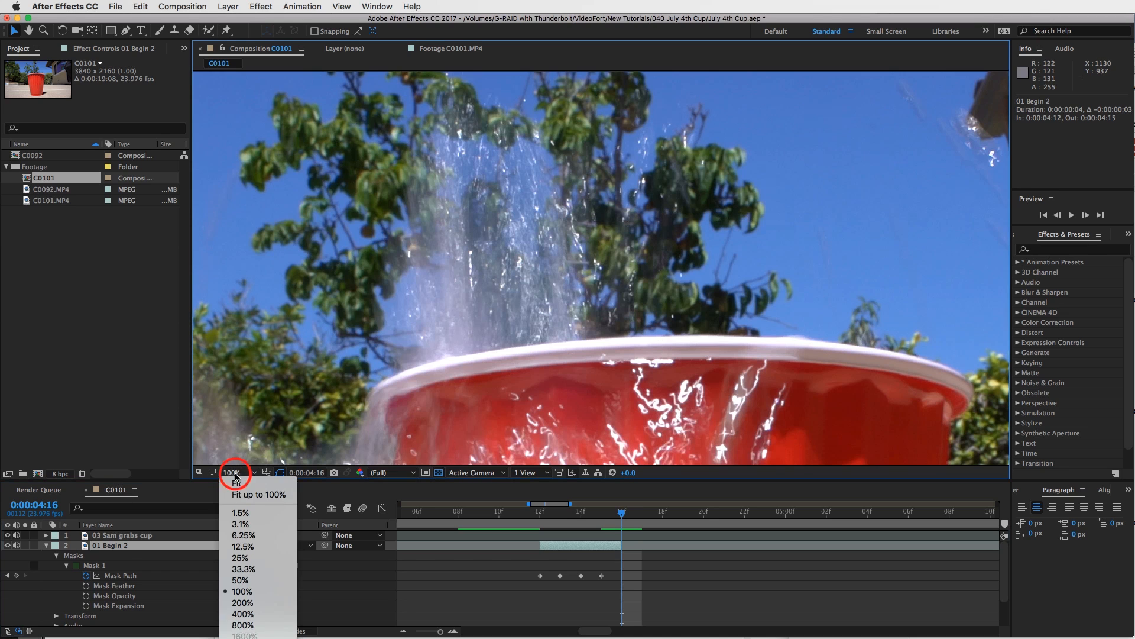
click(237, 479)
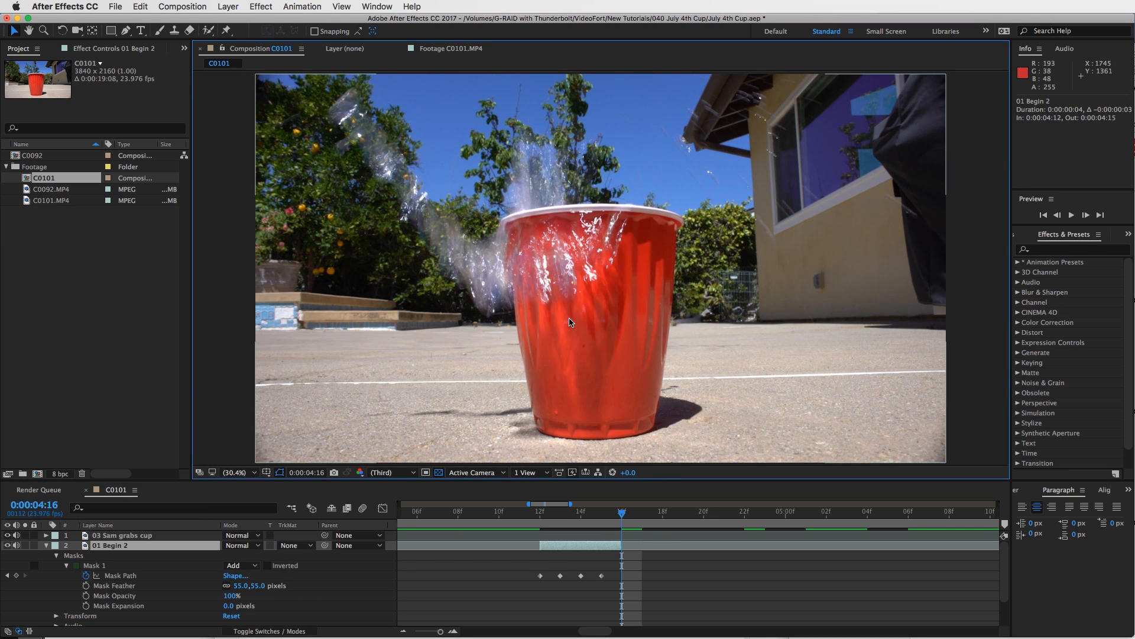
Step: Step frame by frame back to about 0:00:04:09 and forward to 0:00:04:16 to check how the mask blends with the splash
key(Page_Up)
key(Page_Up)
key(Page_Up)
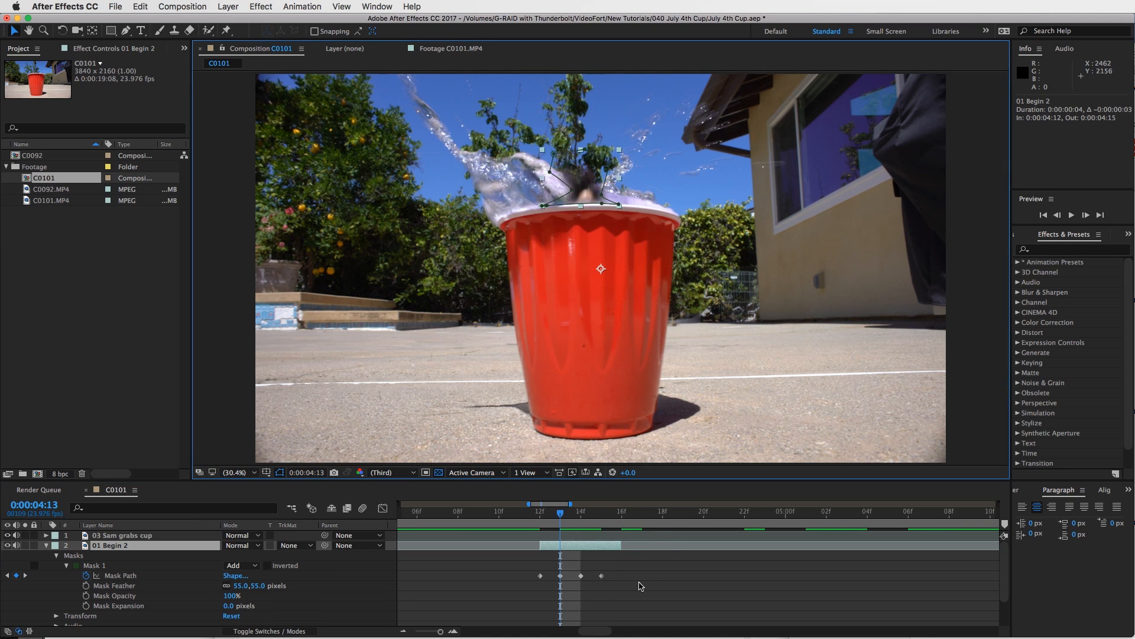
click(639, 586)
key(Page_Up)
key(Page_Up)
key(Page_Up)
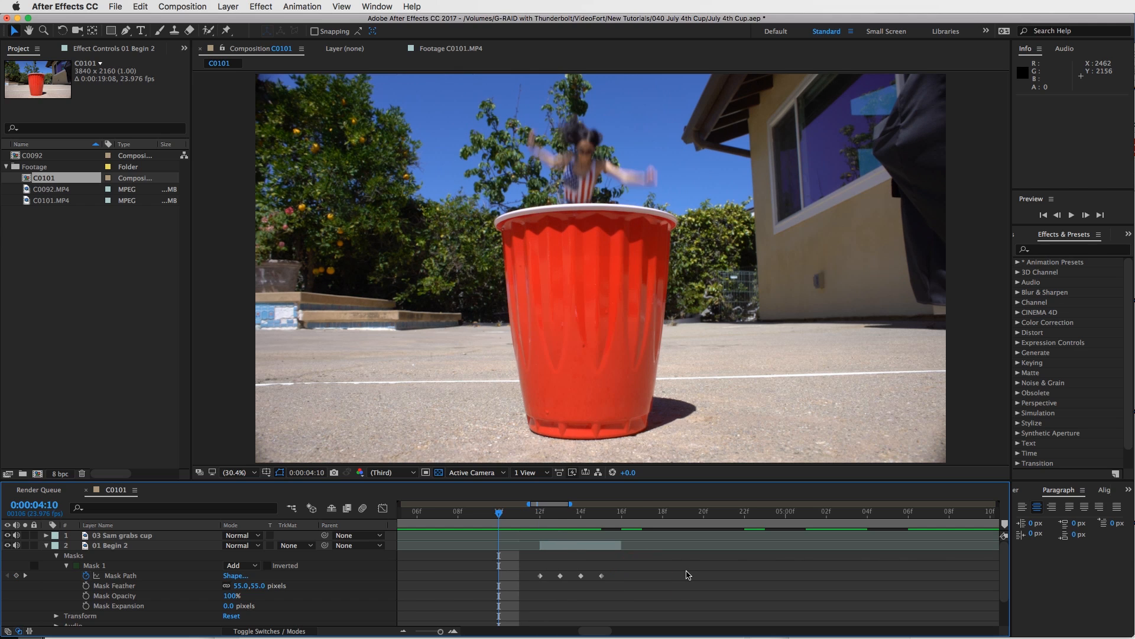
key(Page_Up)
key(Page_Down)
key(Page_Down)
key(Page_Down)
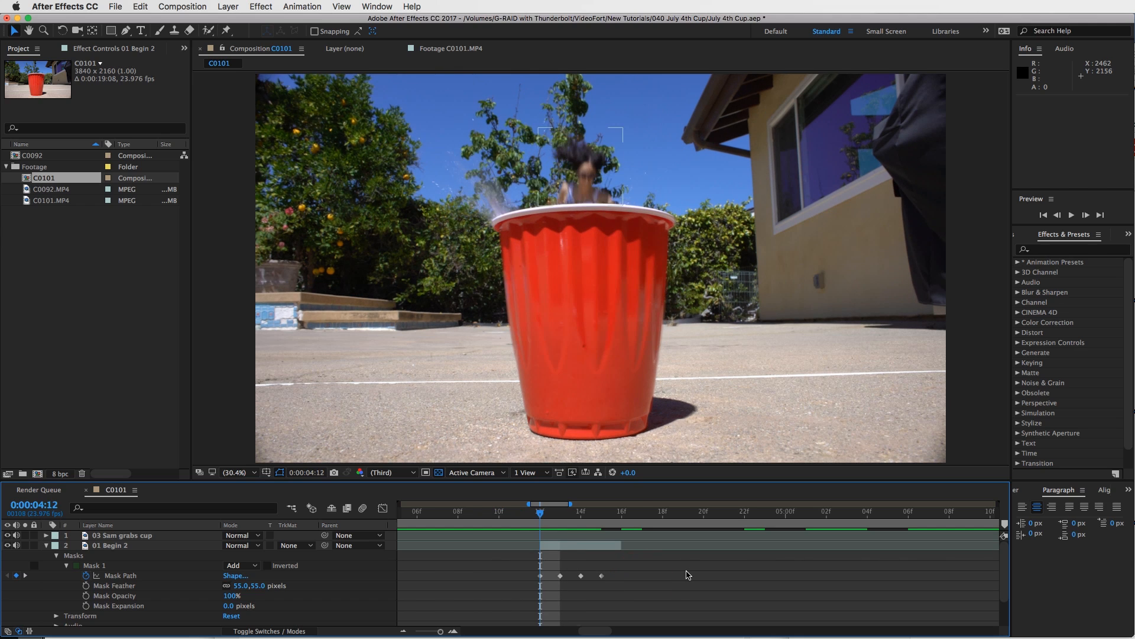
key(Page_Down)
key(Page_Down)
key(Page_Down)
key(Page_Down)
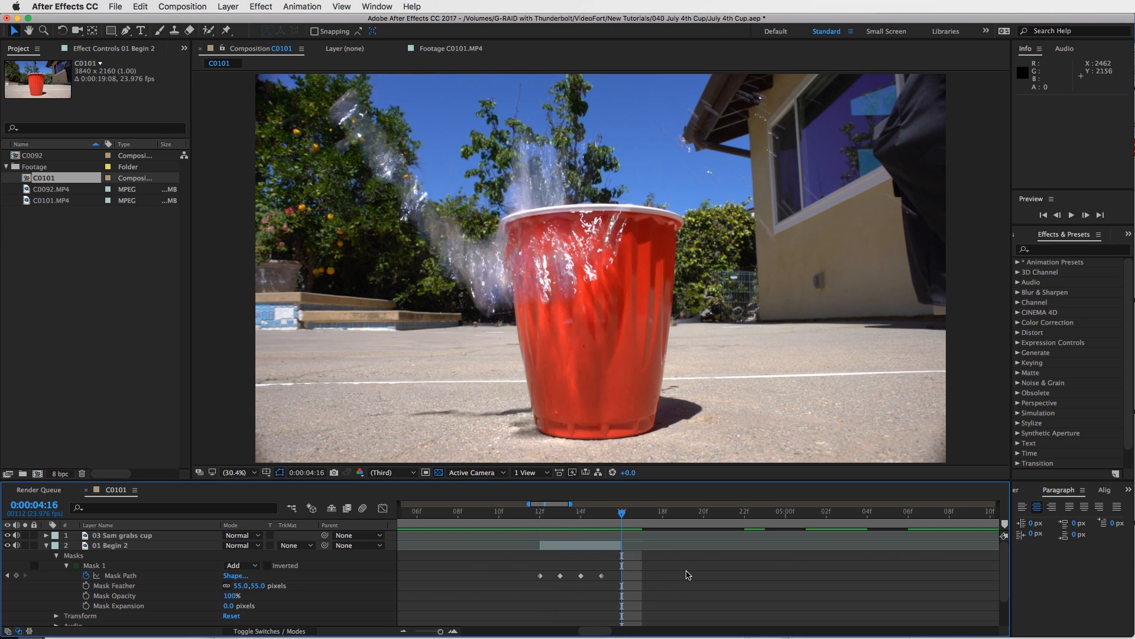
Step: Play the jump briefly and step through the entry frames again, stopping at 0:00:04:14, to examine the head sinking into the splash
key(space)
key(space)
key(Page_Up)
key(Page_Up)
key(Page_Up)
key(Page_Up)
key(Page_Up)
key(Page_Up)
key(Page_Up)
key(Page_Up)
key(Page_Down)
key(Page_Down)
key(Page_Down)
key(Page_Down)
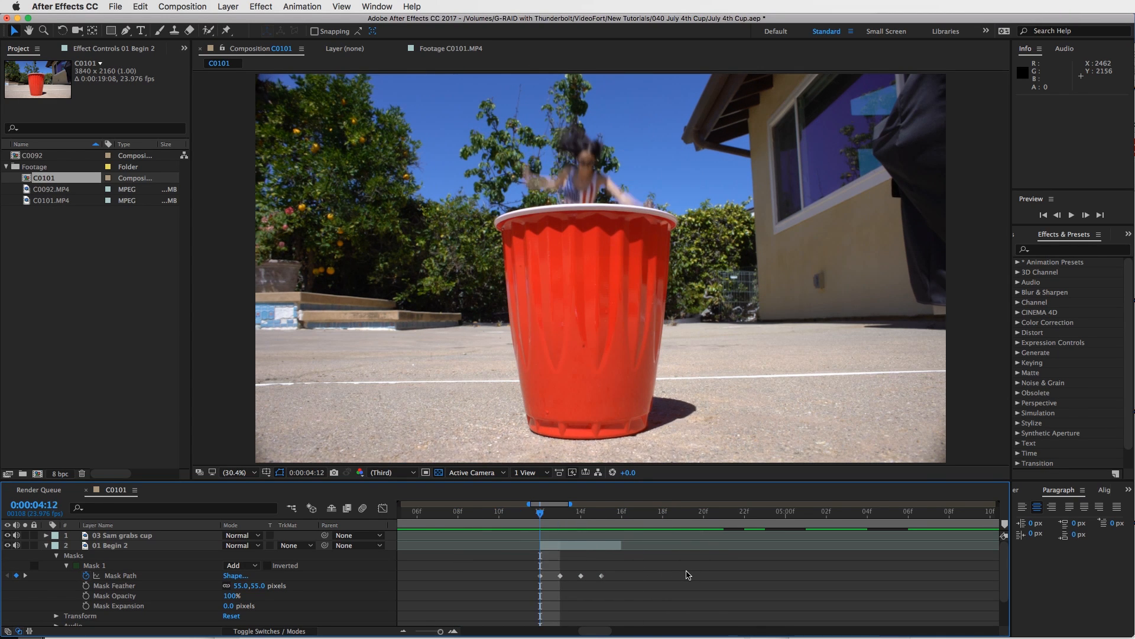
key(Page_Down)
key(Page_Down)
key(Page_Down)
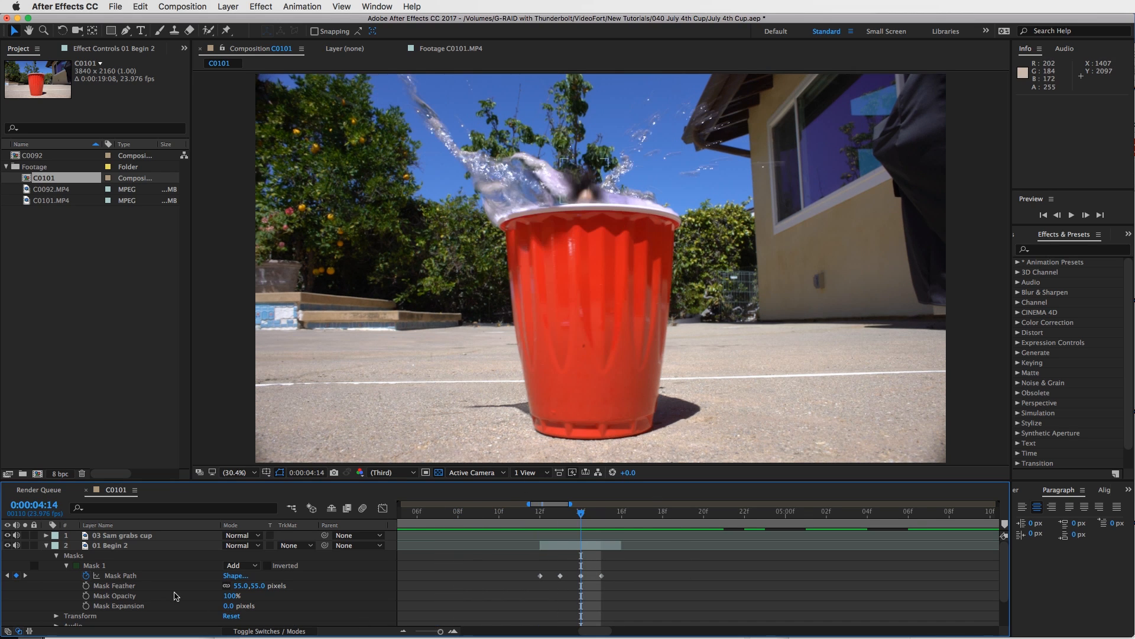
Step: Collapse the revealed properties of the 01 Begin 2 and 02 Splash layers
click(47, 545)
click(47, 565)
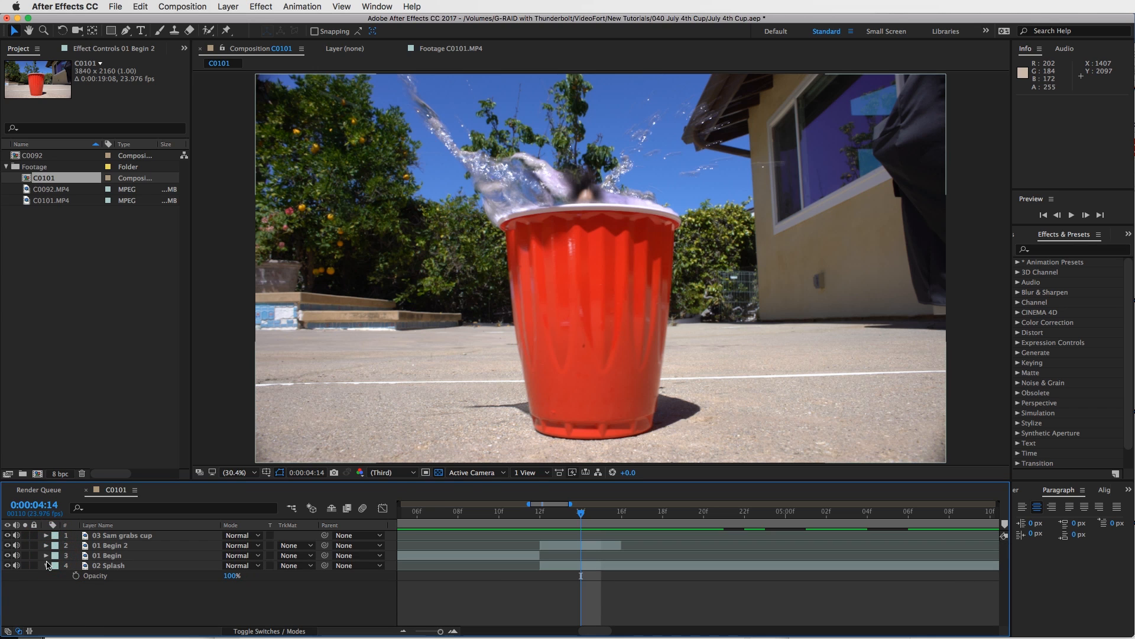
click(46, 565)
Step: Scrub and play the jump between 0:00:04:09 and 0:00:04:20 to examine the transition from the person to the splash
click(553, 514)
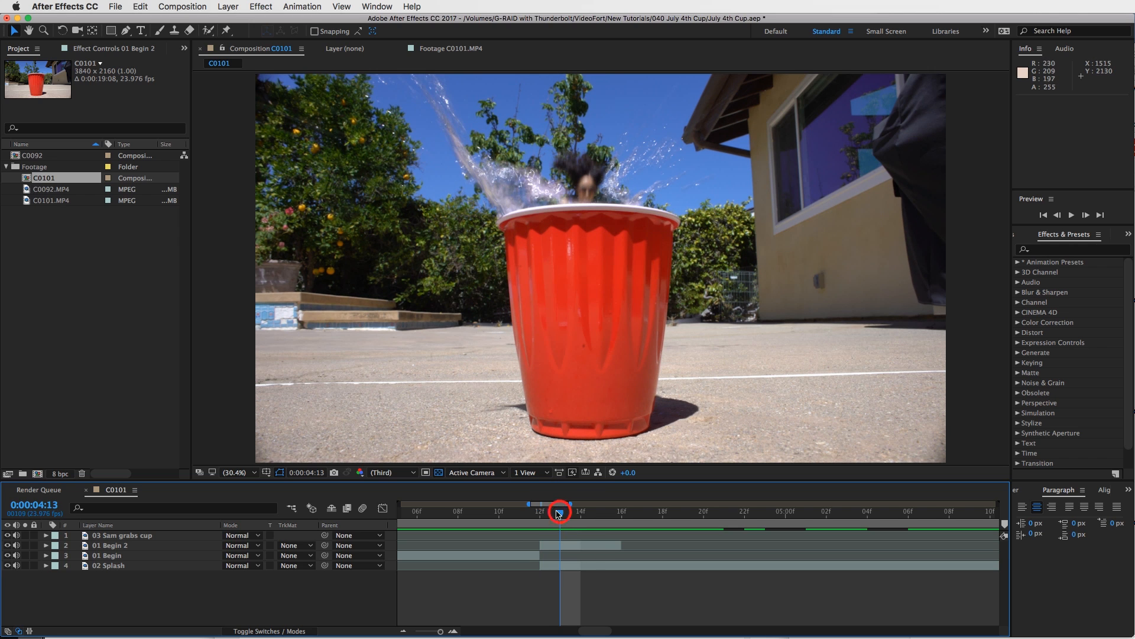
mouse_move(558, 513)
mouse_down()
mouse_move(514, 513)
mouse_move(570, 513)
mouse_move(538, 513)
mouse_move(560, 514)
mouse_up()
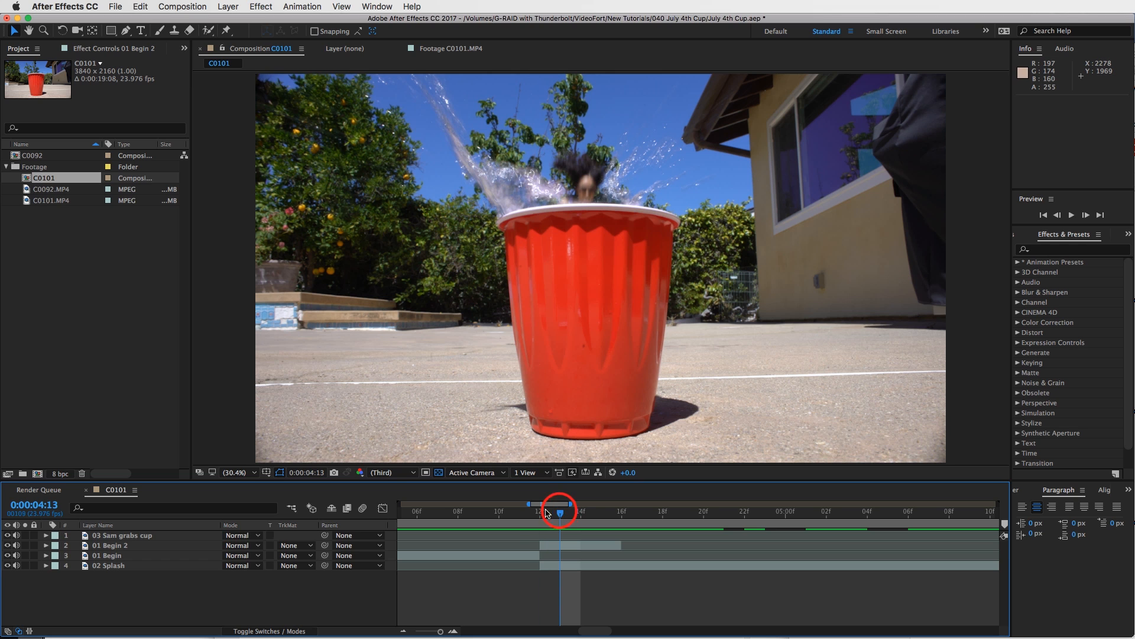
click(546, 512)
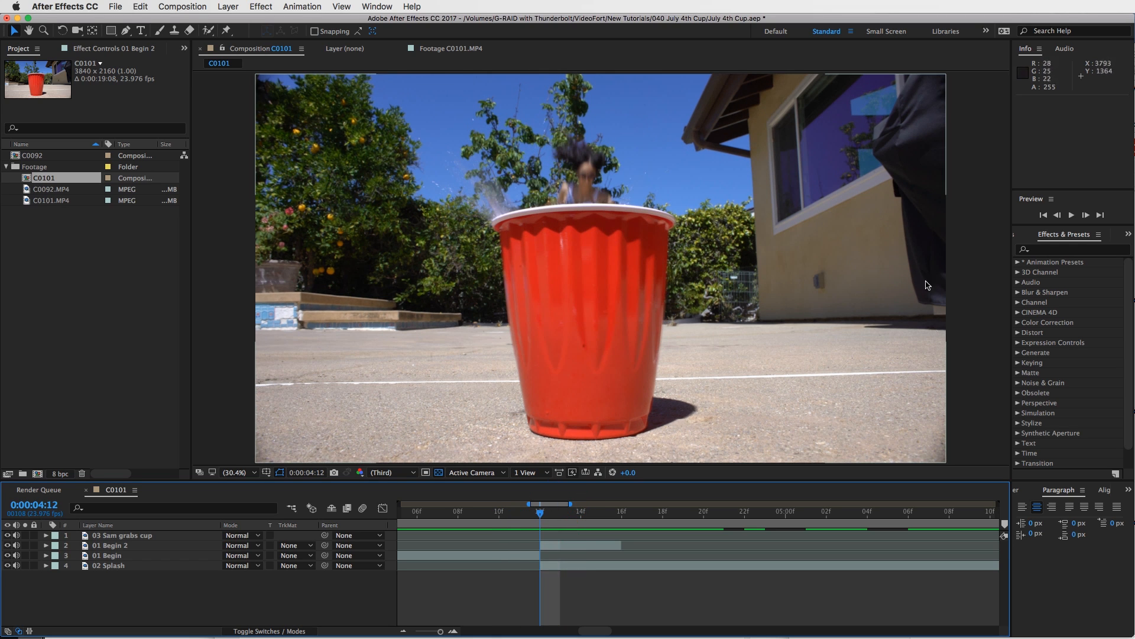
drag(540, 513, 473, 556)
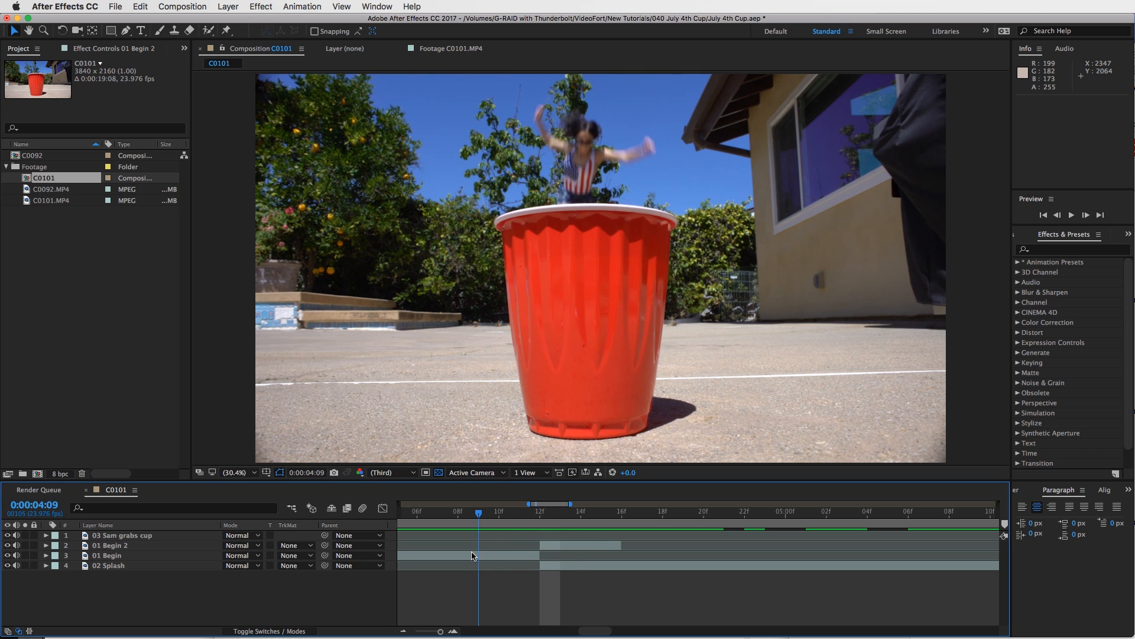
drag(548, 548, 502, 538)
key(space)
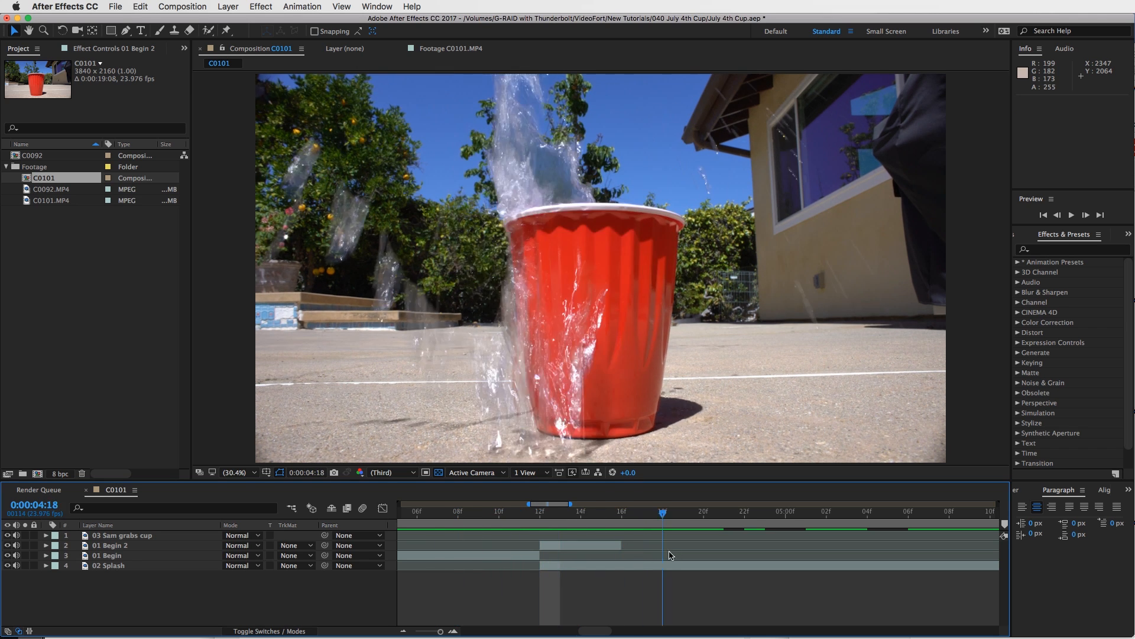
drag(807, 561, 705, 570)
Step: Extend the start of the cup-grabbing layer, the topmost layer, back to 0:00:09:04 so it overlaps the end of 02 Splash
key(minus)
key(minus)
key(minus)
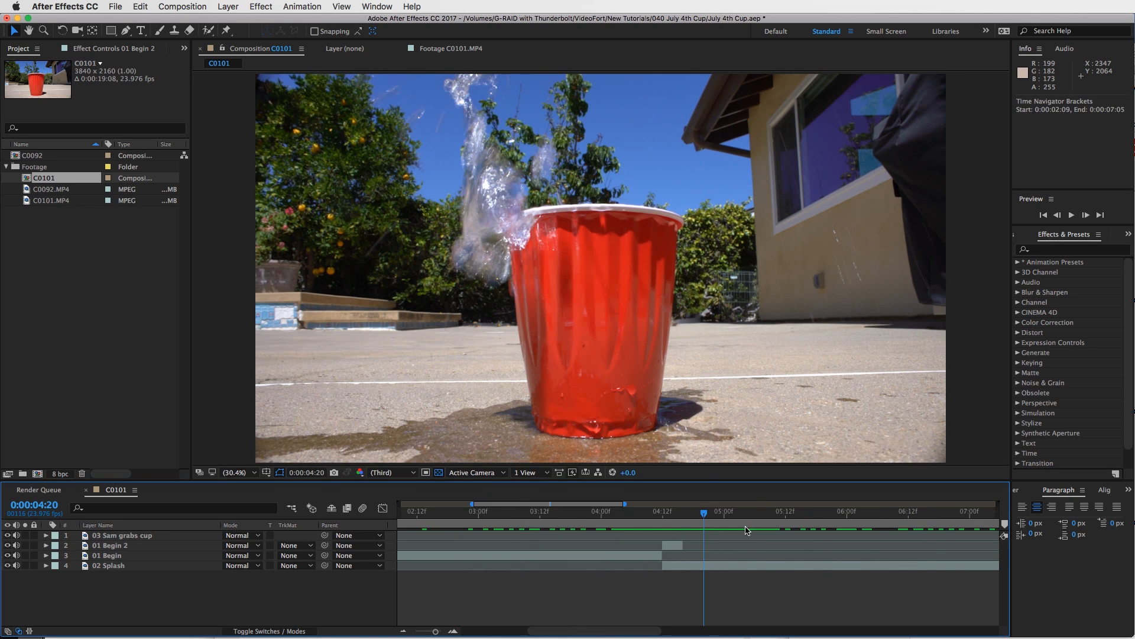
key(minus)
drag(605, 517, 727, 526)
drag(837, 537, 817, 539)
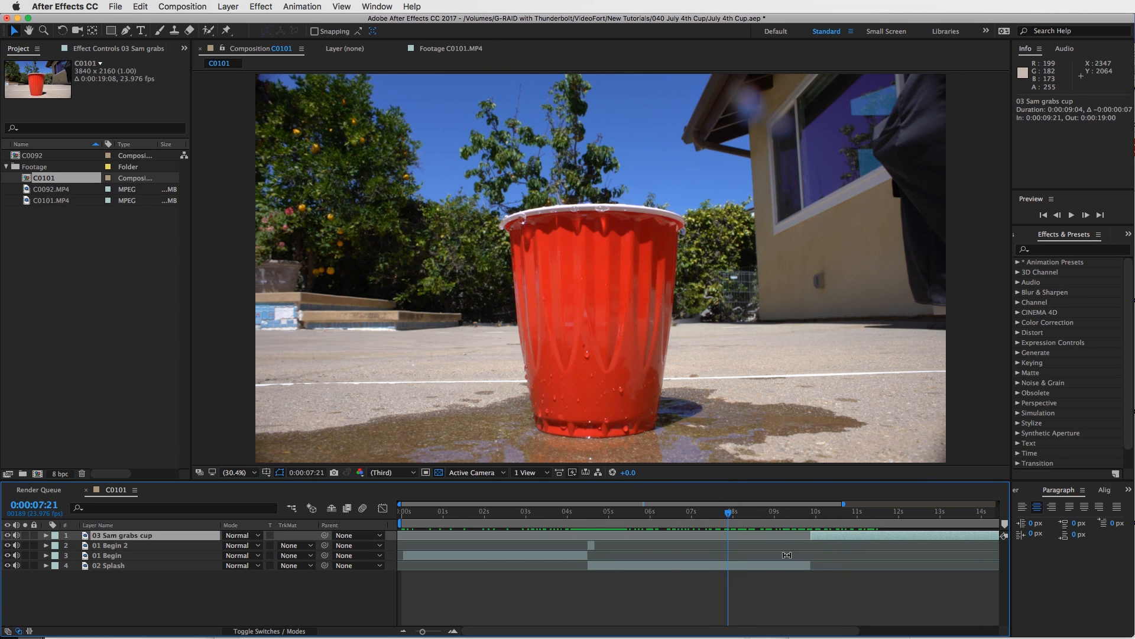
drag(736, 515, 781, 536)
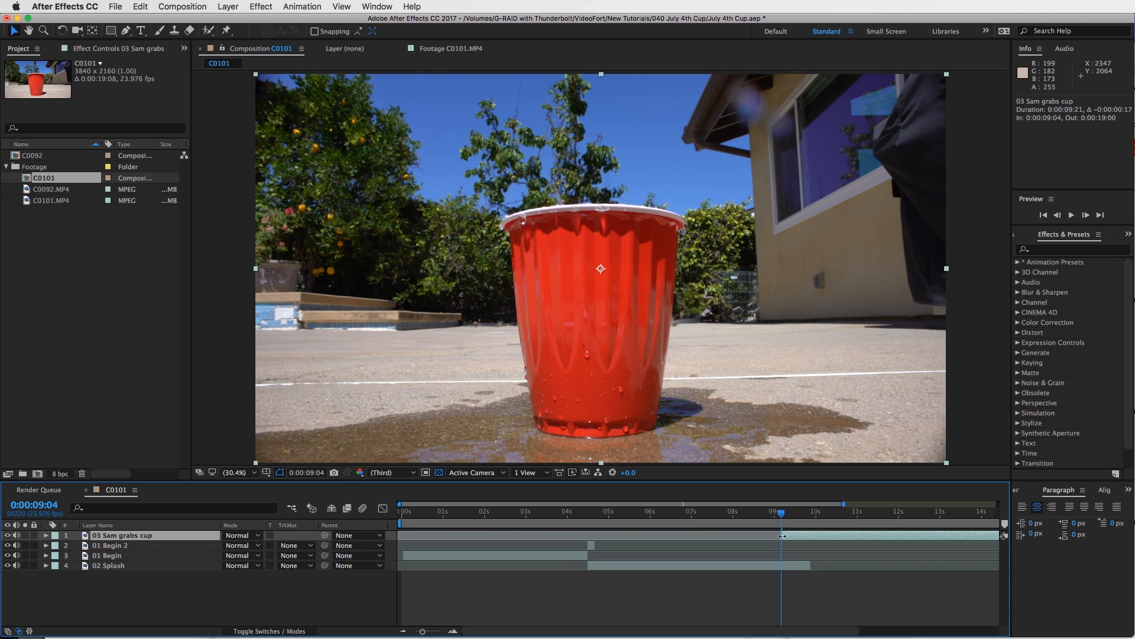
click(803, 538)
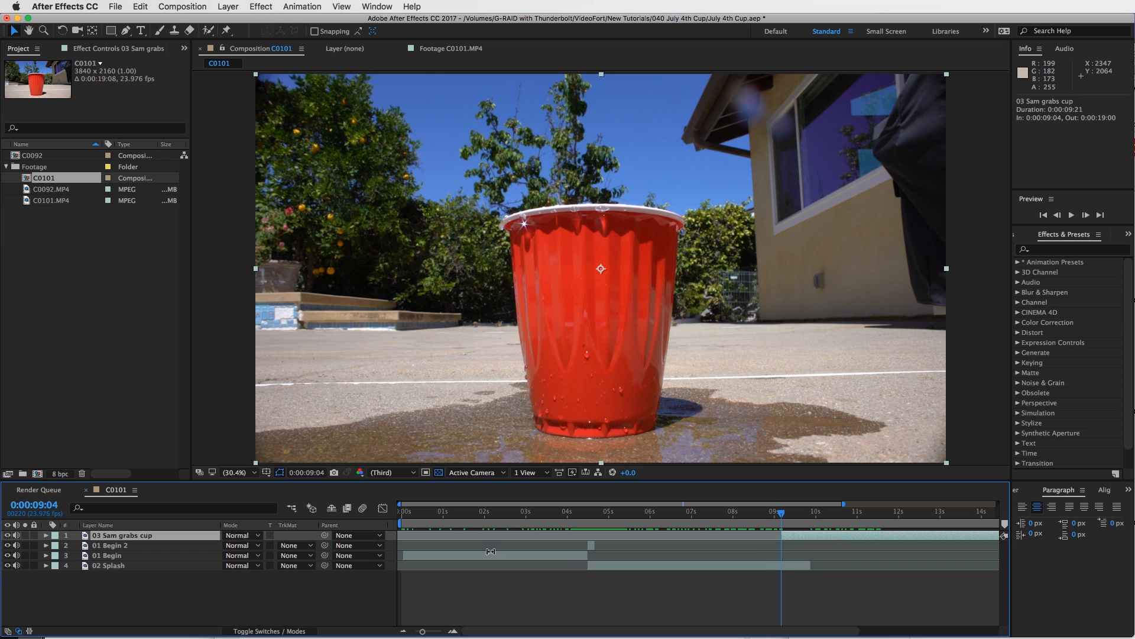
Step: Add a 100% opacity keyframe to the cup-grabbing layer at 0:00:09:20
key(t)
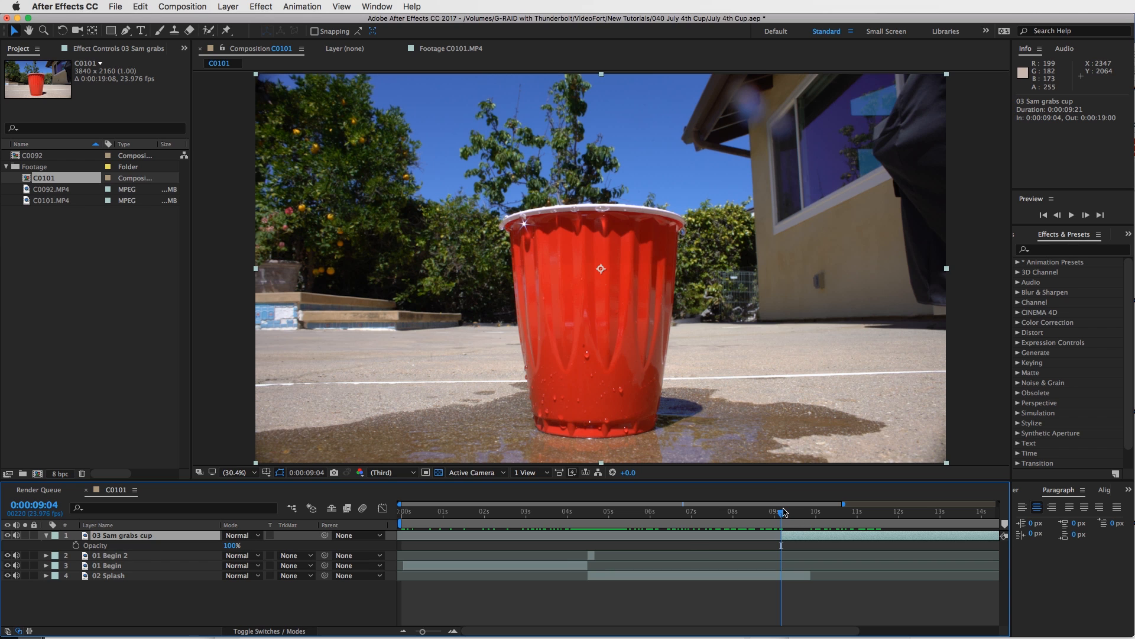
drag(788, 514, 816, 515)
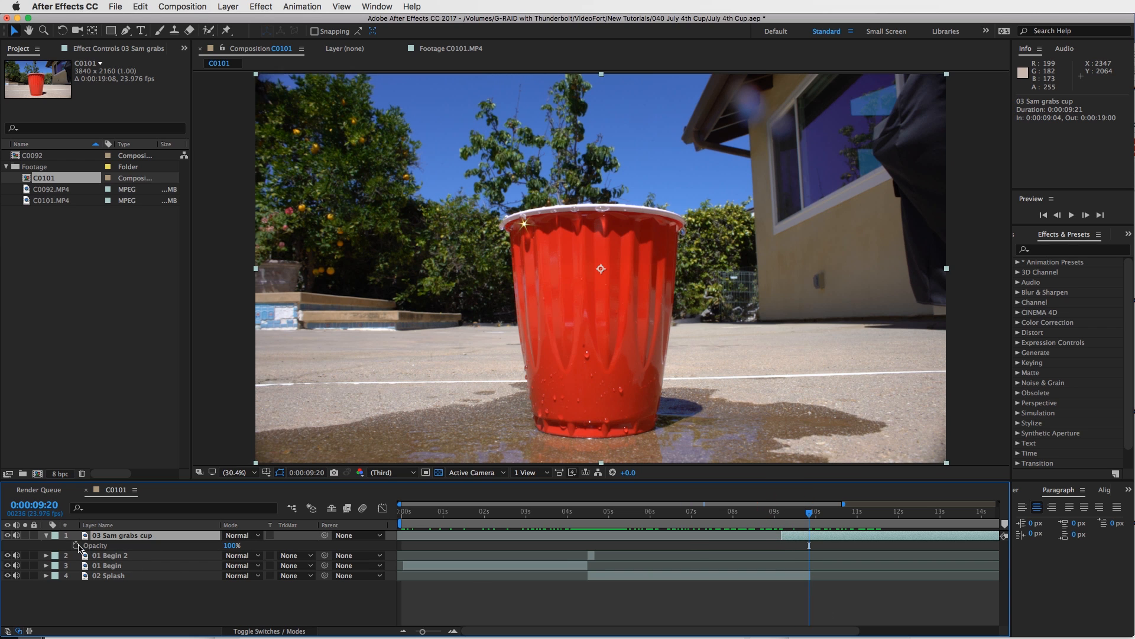
click(75, 545)
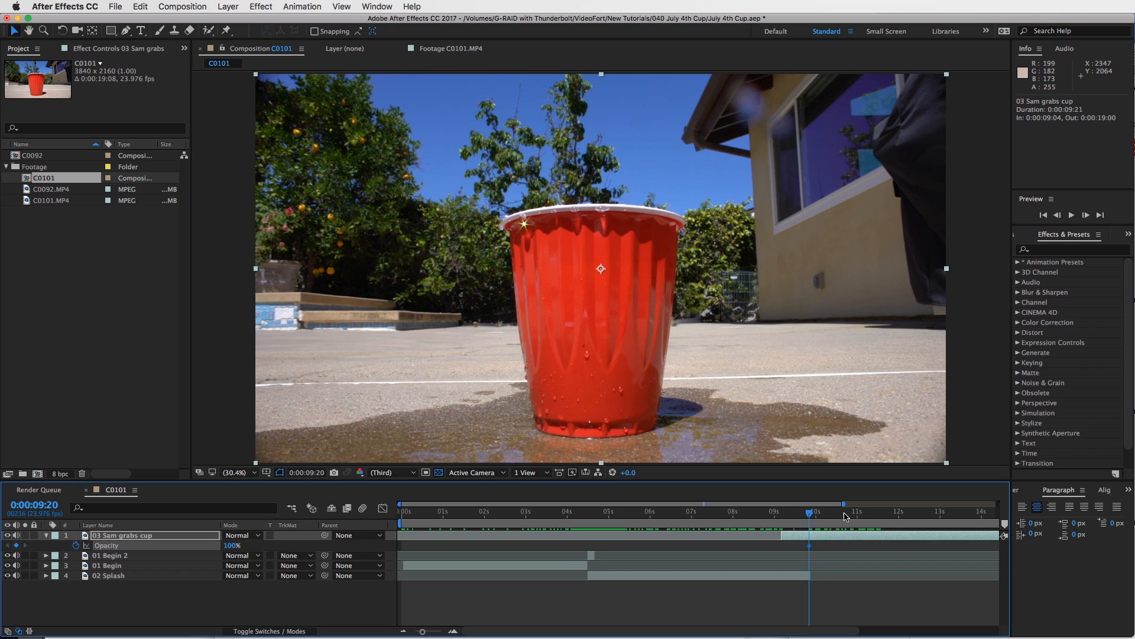
Step: Extend the start of the cup-grabbing layer back to 0:00:09:00 and set its opacity to 0% there
mouse_move(810, 518)
mouse_down()
mouse_move(775, 515)
mouse_move(783, 541)
mouse_up()
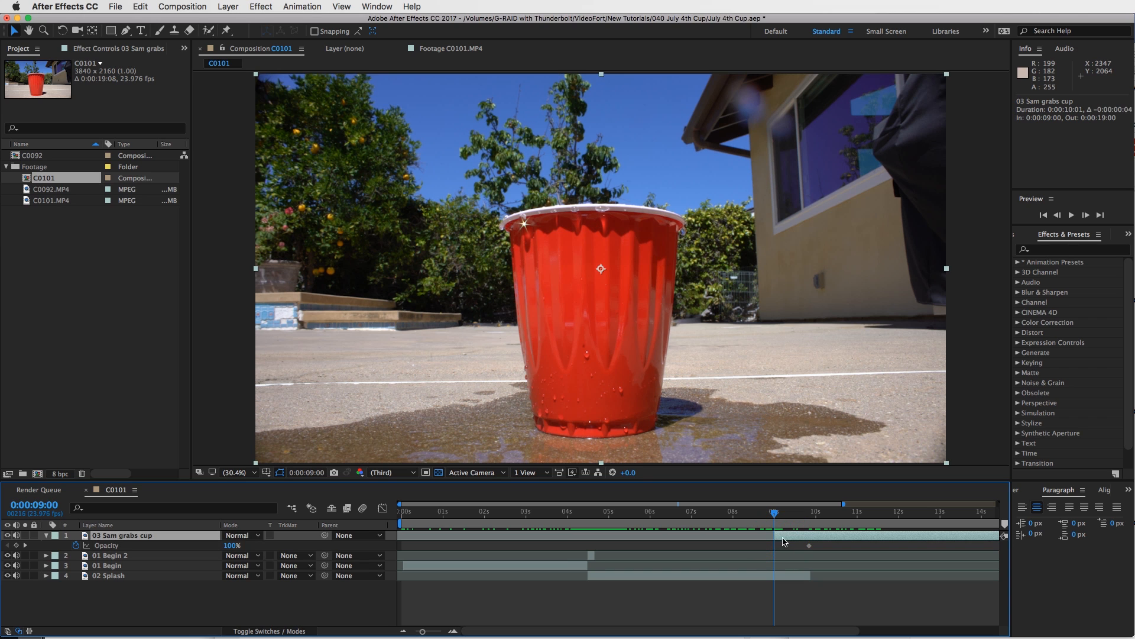
click(231, 545)
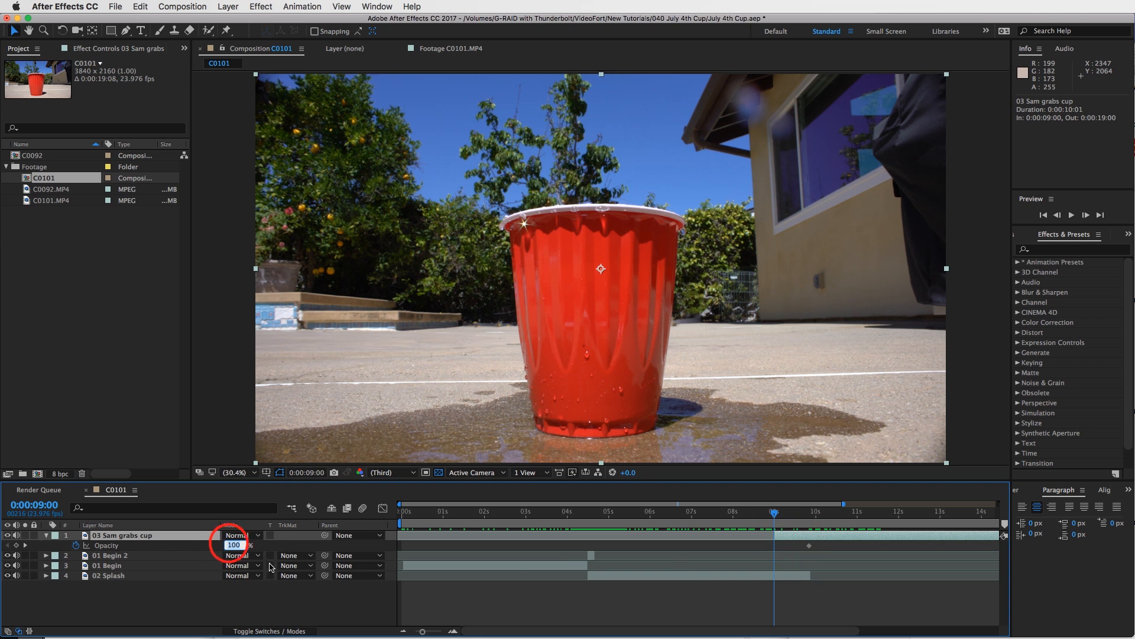
text(0)
key(Return)
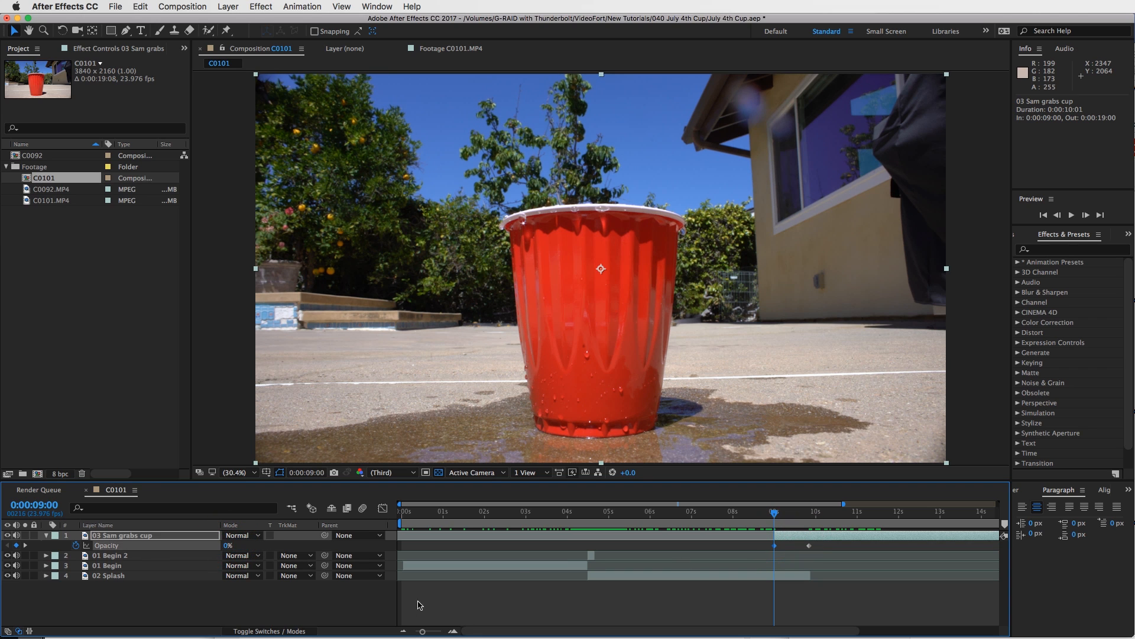
Step: Step and scrub back and forth through the opacity fade between 0:00:09:00 and 0:00:09:20 to examine how the wet ground blends
key(Page_Down)
key(Page_Down)
key(Page_Down)
key(Page_Down)
key(Page_Down)
key(Page_Down)
key(Page_Down)
key(Page_Down)
key(Page_Down)
key(Page_Down)
key(Page_Down)
key(Page_Down)
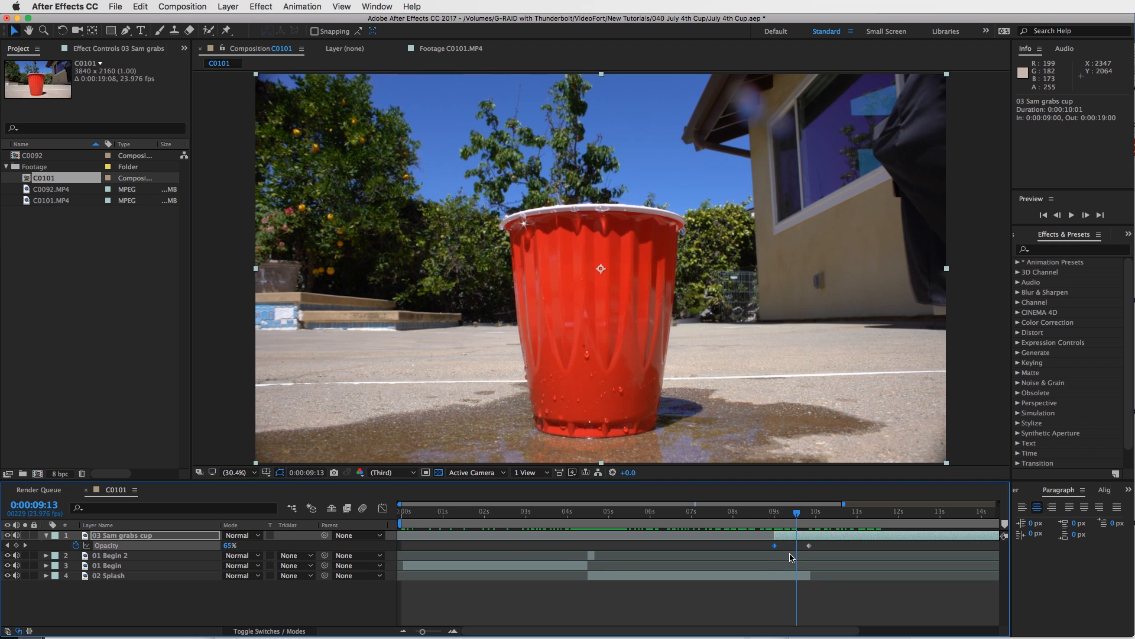
click(831, 596)
key(Page_Down)
key(Page_Down)
key(Page_Down)
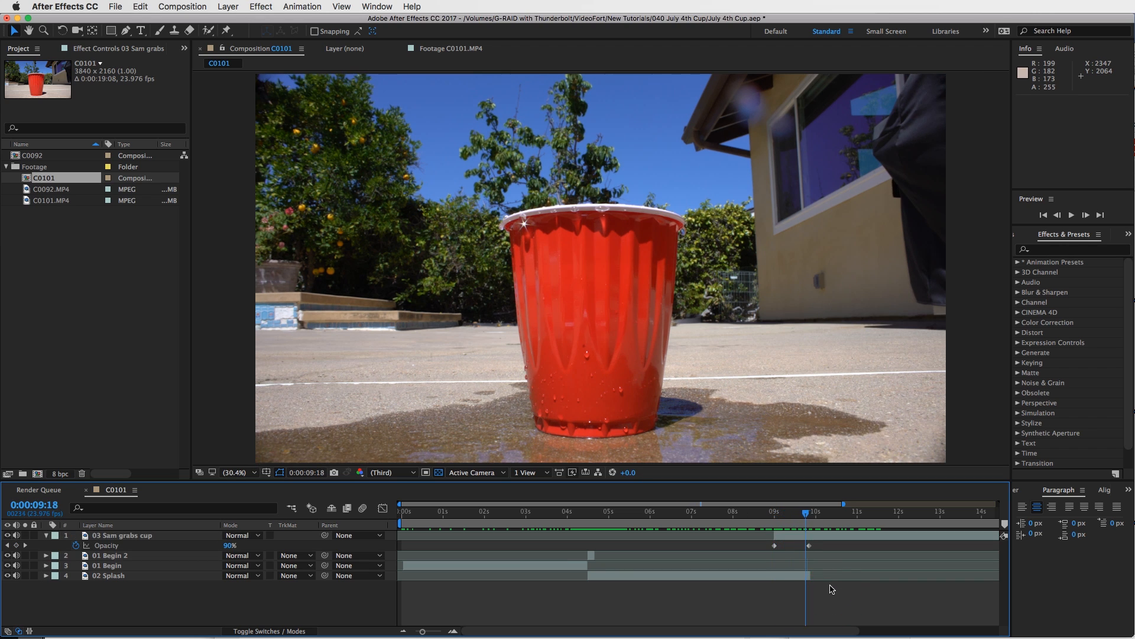
key(Page_Up)
key(Page_Up)
key(Page_Up)
key(Page_Up)
key(Page_Up)
key(Page_Up)
key(Page_Up)
key(Page_Up)
key(Page_Up)
key(Page_Up)
key(Page_Up)
key(Page_Up)
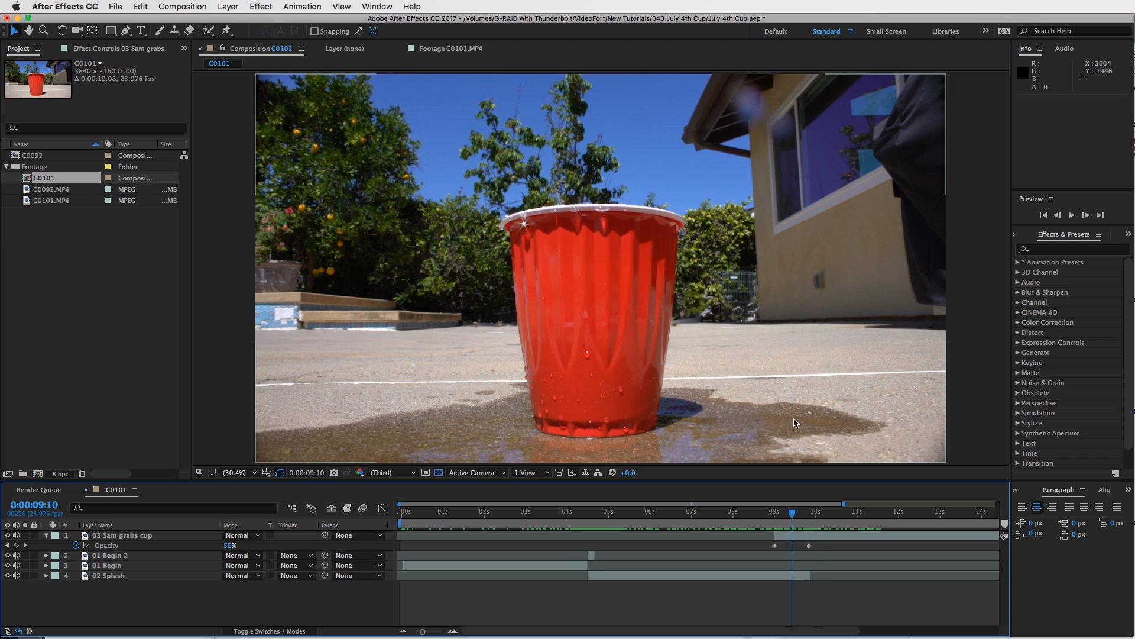
key(Page_Up)
key(Page_Up)
key(Page_Up)
key(Page_Down)
key(Page_Down)
key(Page_Down)
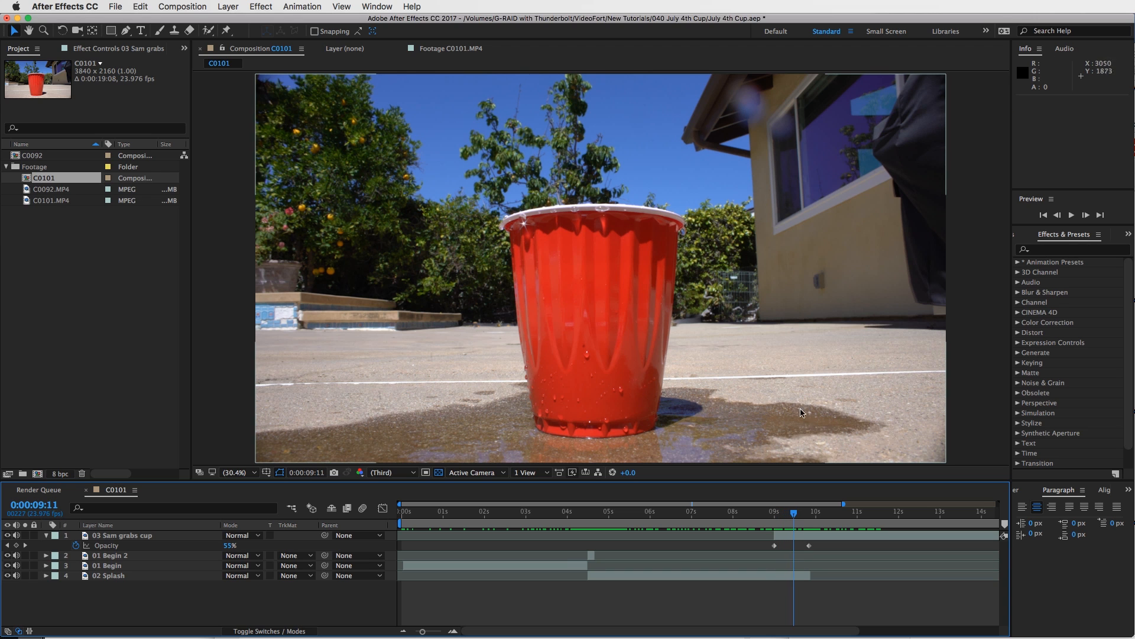
key(Page_Down)
key(Page_Down)
key(Page_Down)
key(Page_Down)
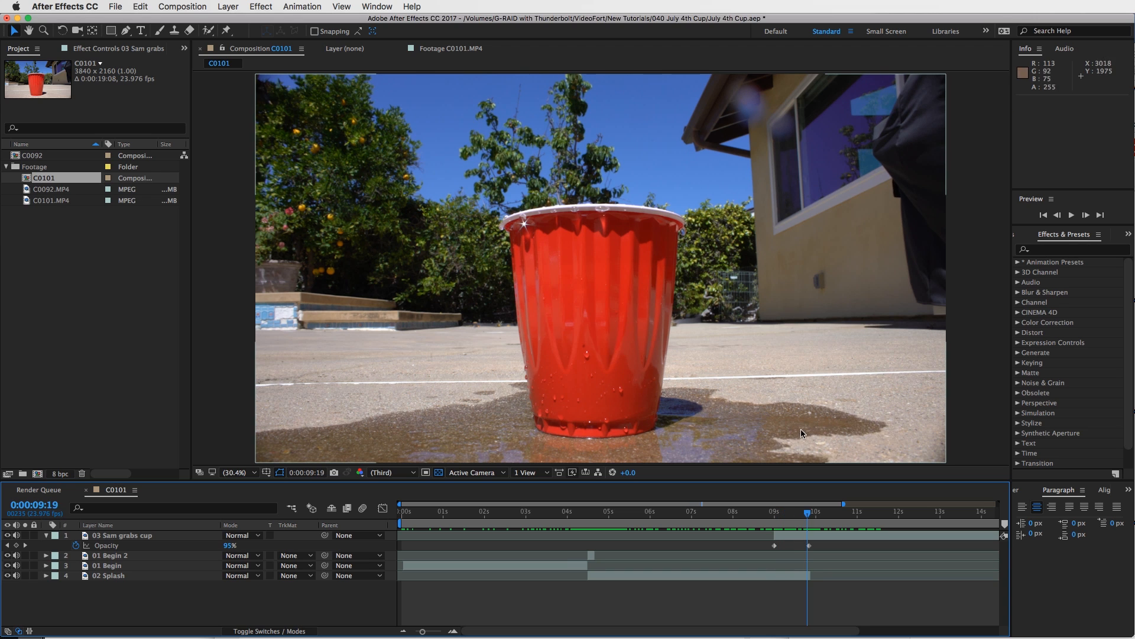
key(Page_Up)
key(Page_Up)
key(Page_Up)
key(Page_Up)
key(Page_Up)
key(Page_Up)
key(Page_Up)
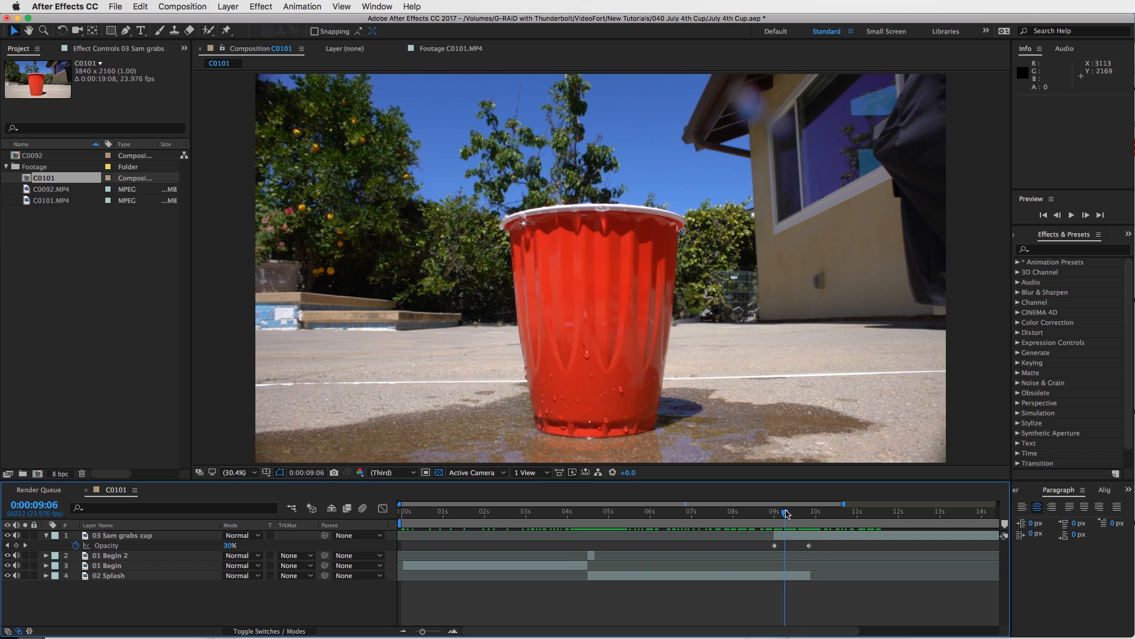
click(799, 518)
drag(799, 518, 672, 518)
Step: Set the work area from 0:00:03:09 to 0:00:10:23 and play a preview of it
drag(762, 515, 857, 520)
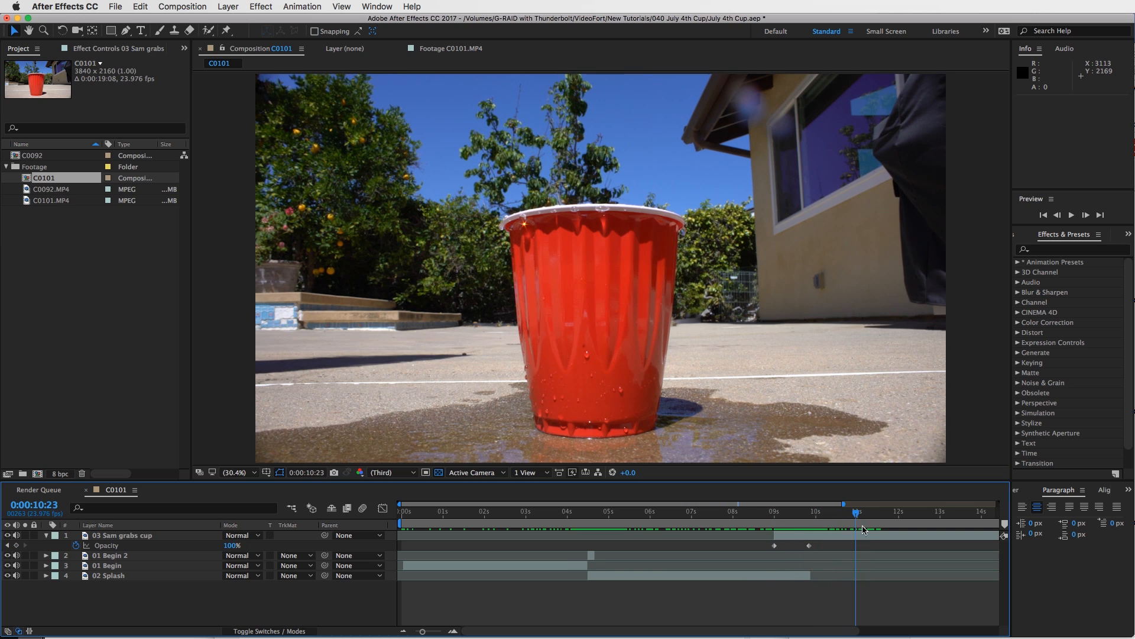
key(n)
drag(570, 514, 541, 514)
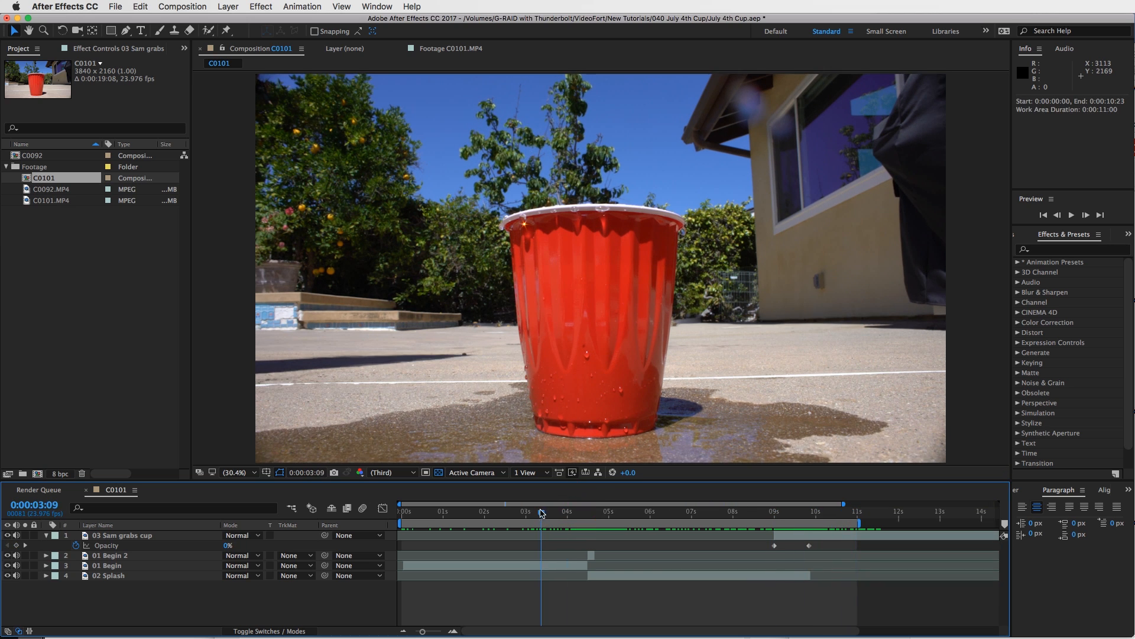
key(b)
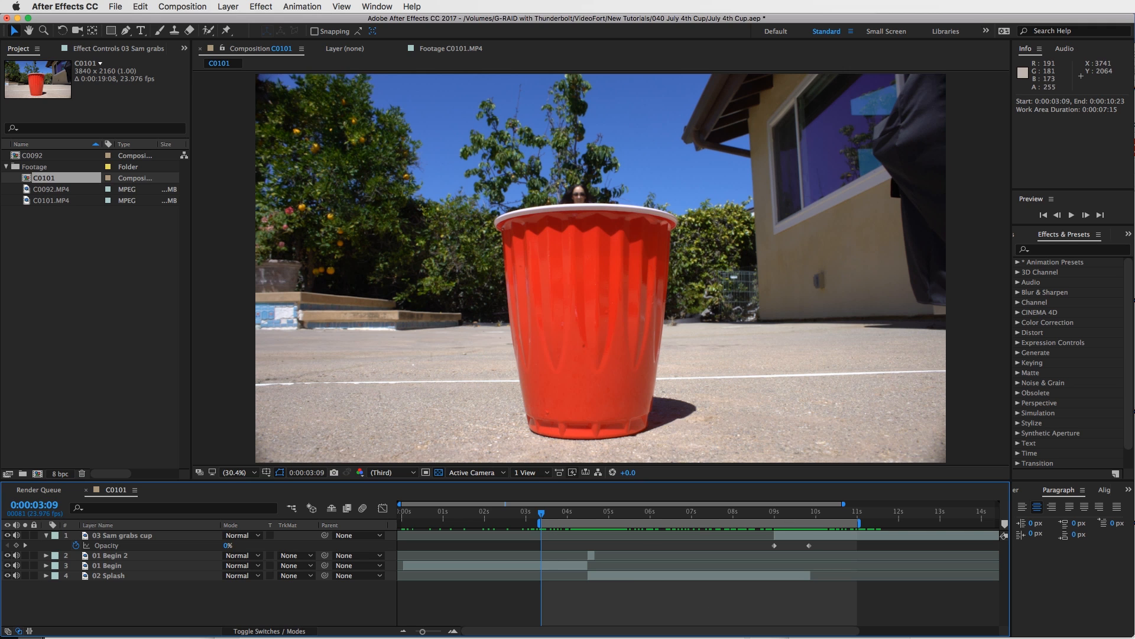
click(1071, 216)
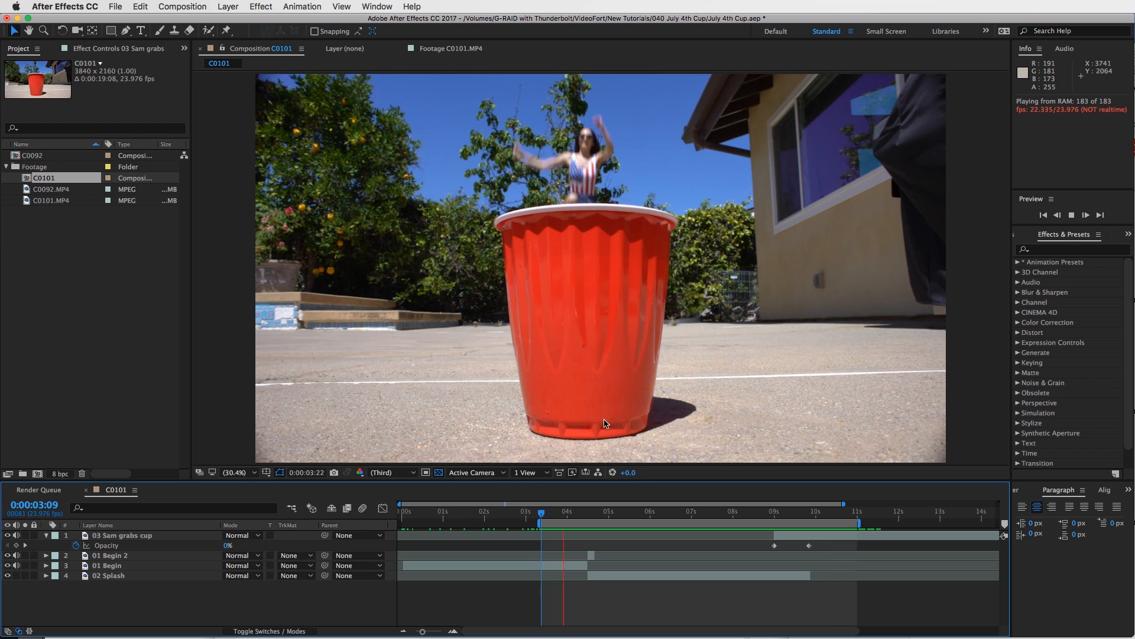
Step: Stop the preview, extend the work area from 0:00:00:00 to 0:00:19:00, and trim the composition to it
key(space)
drag(548, 520, 399, 521)
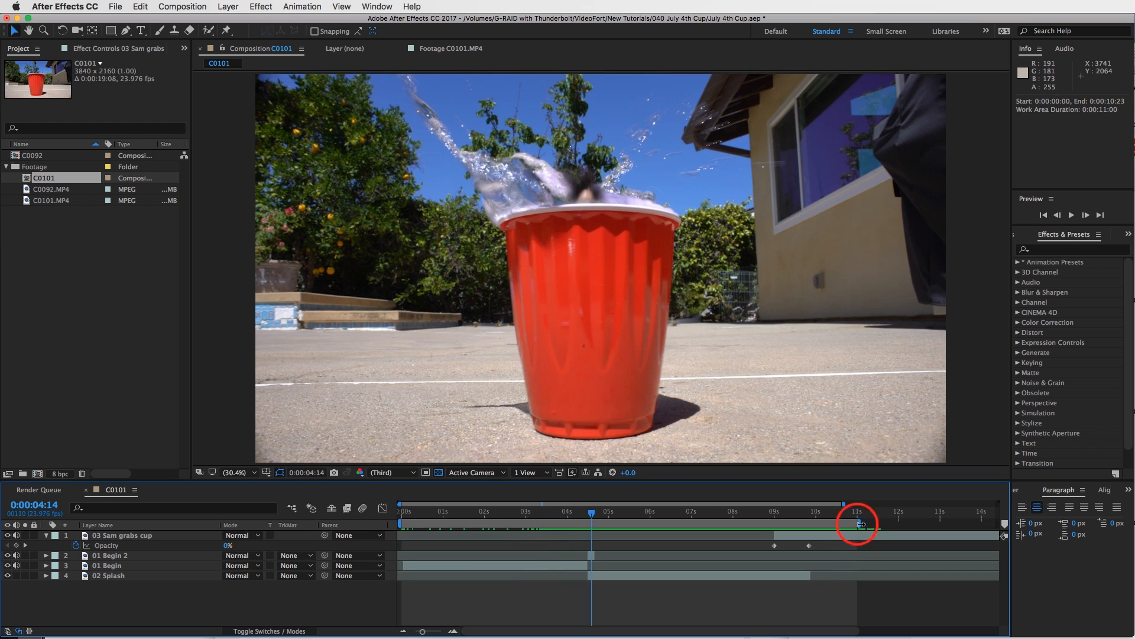
drag(861, 524, 986, 518)
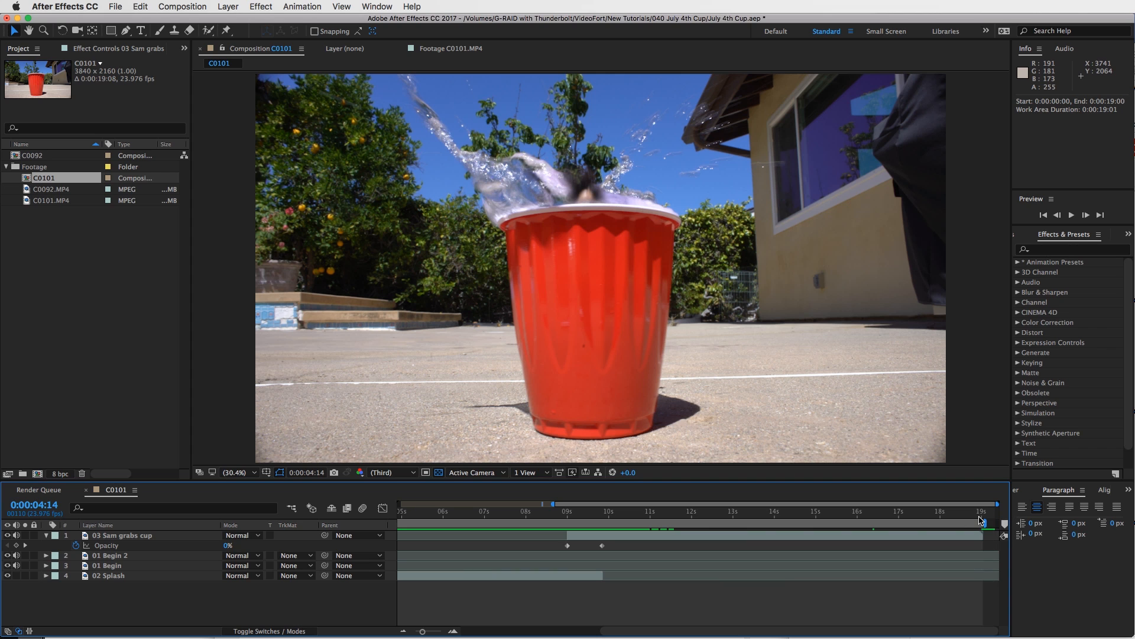
right_click(970, 528)
click(1005, 556)
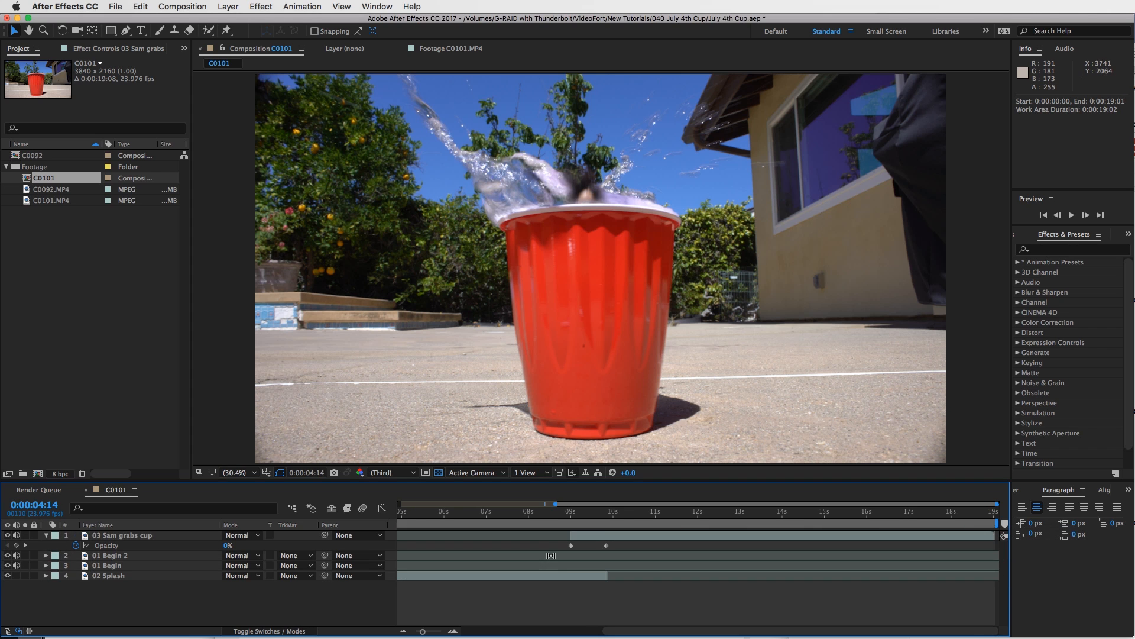
Step: Set the work area to start at 0:00:00:01 and trim the composition to it to remove the first frame
drag(419, 631, 385, 633)
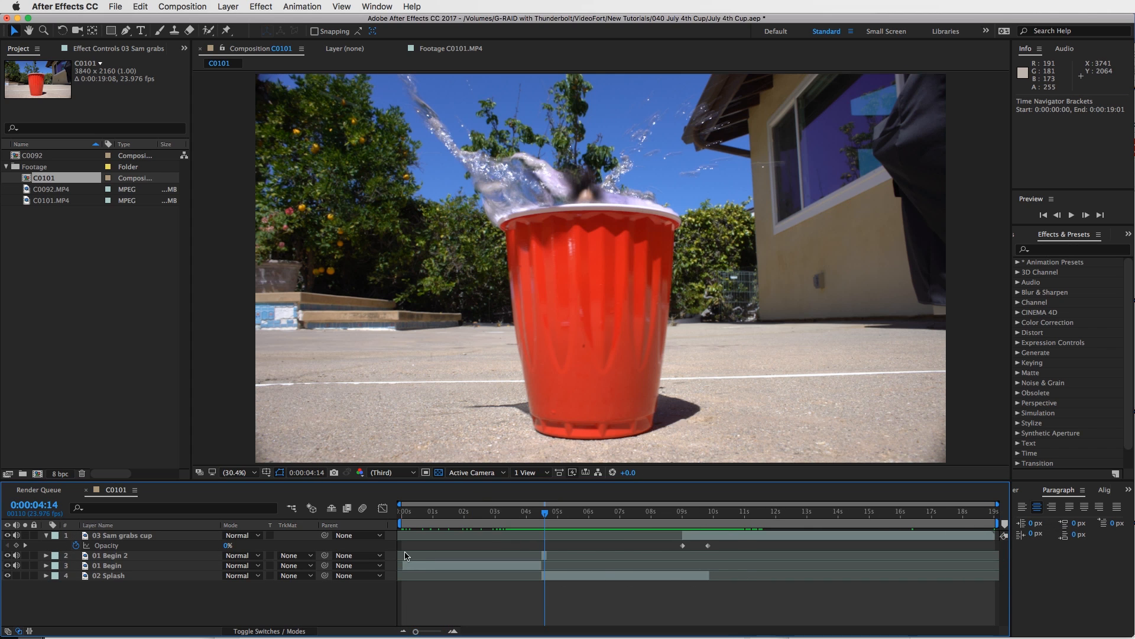
click(407, 515)
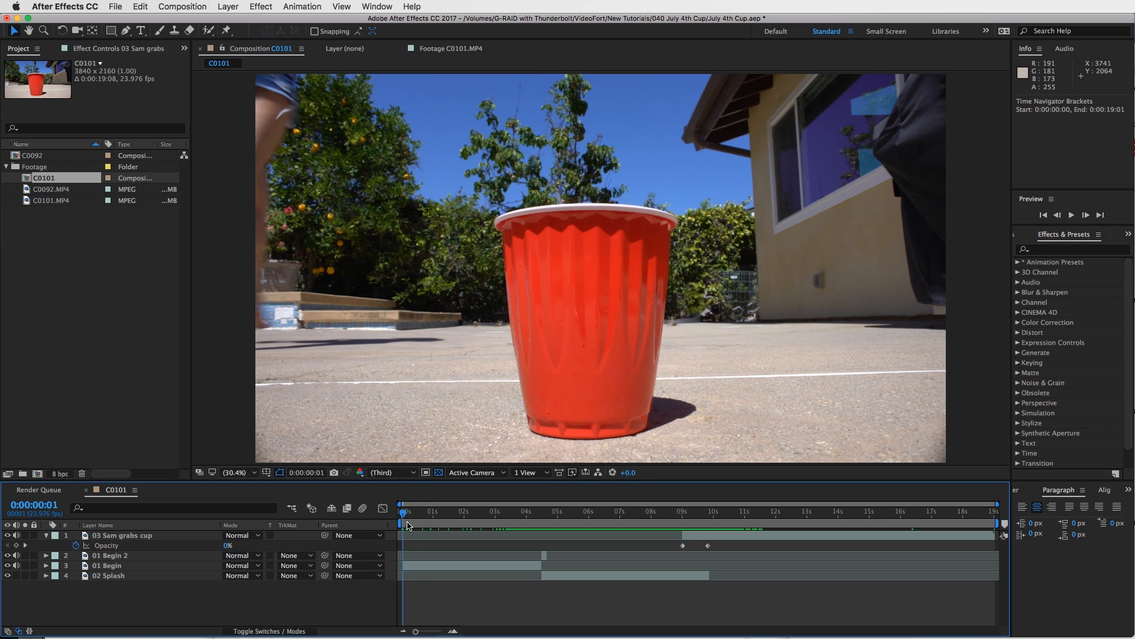
key(b)
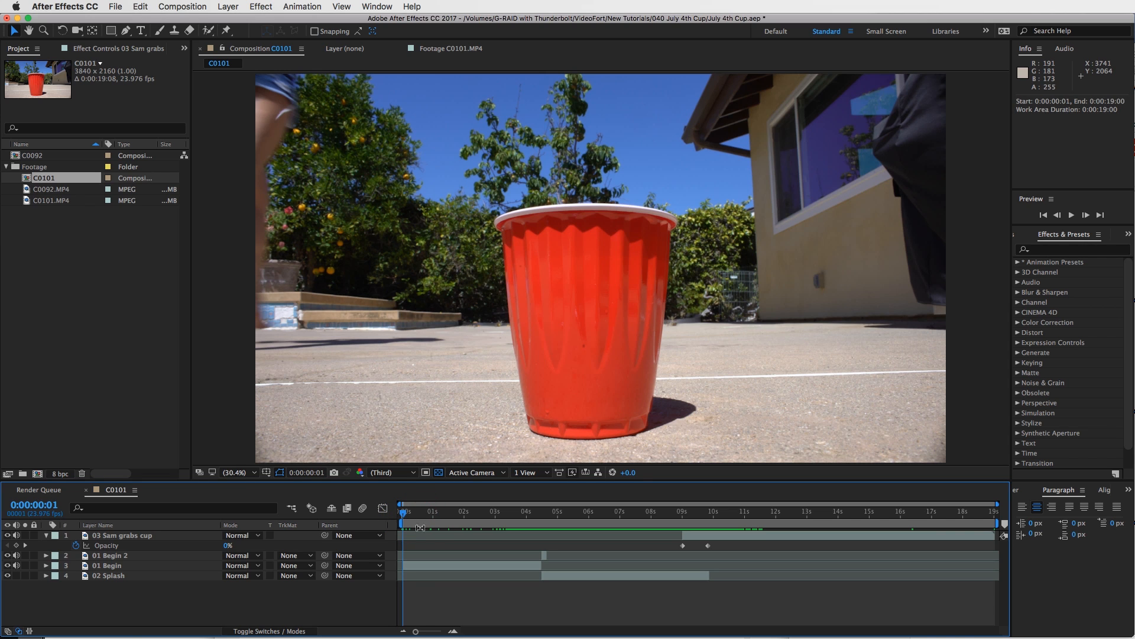
right_click(469, 524)
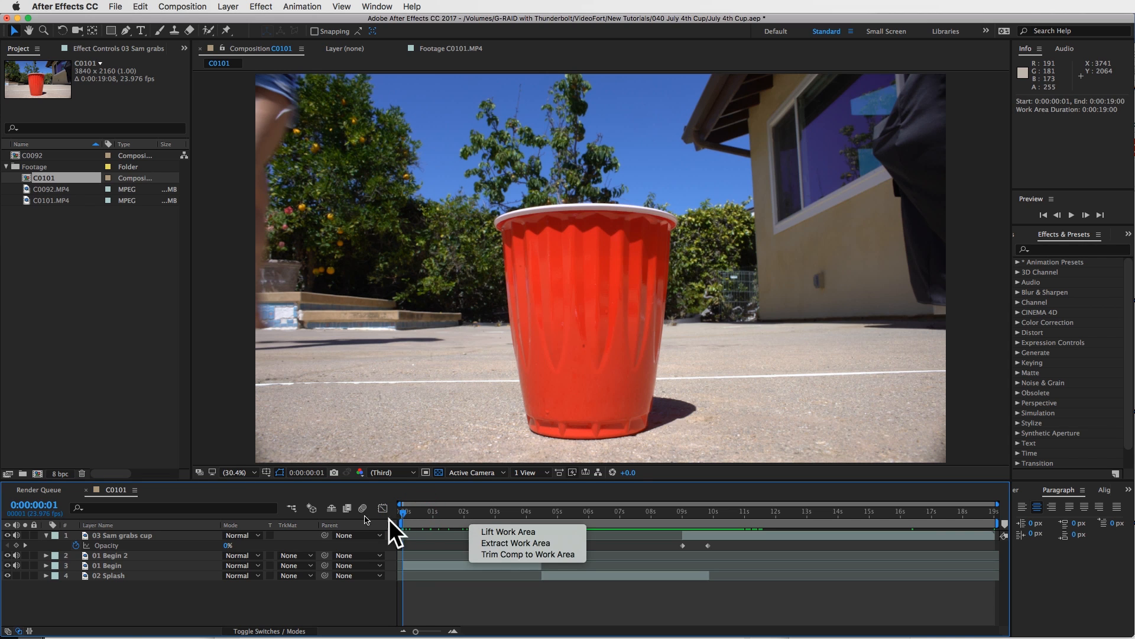
click(498, 554)
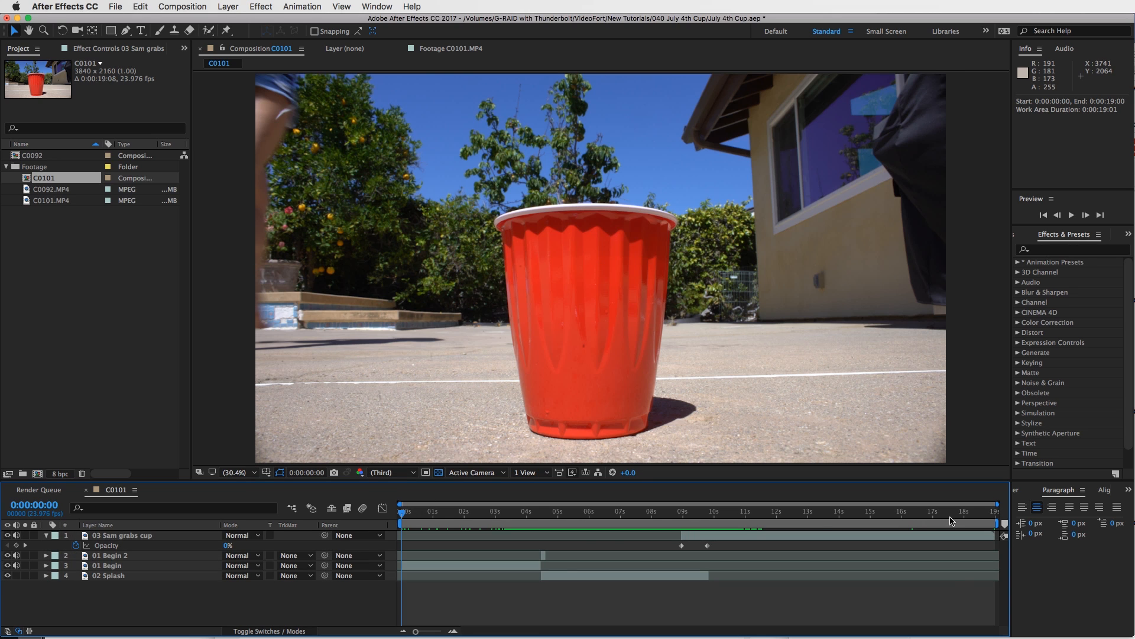
Step: Scrub through the trimmed edit and rename the C0101 composition as Edited Cup Jump
drag(423, 515, 728, 518)
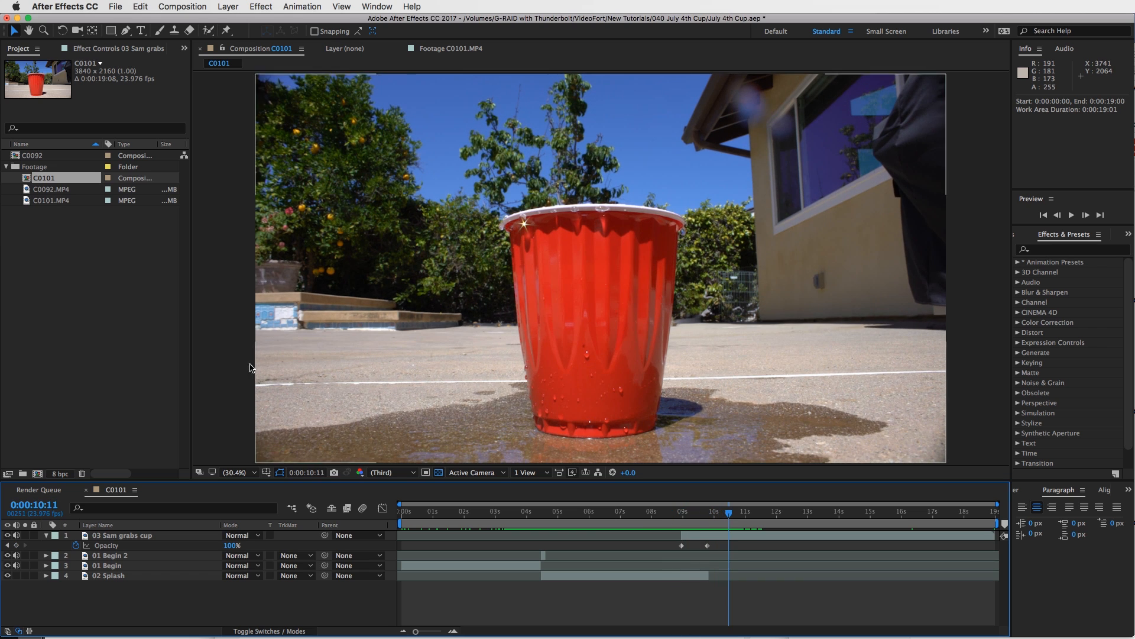
click(33, 178)
click(39, 179)
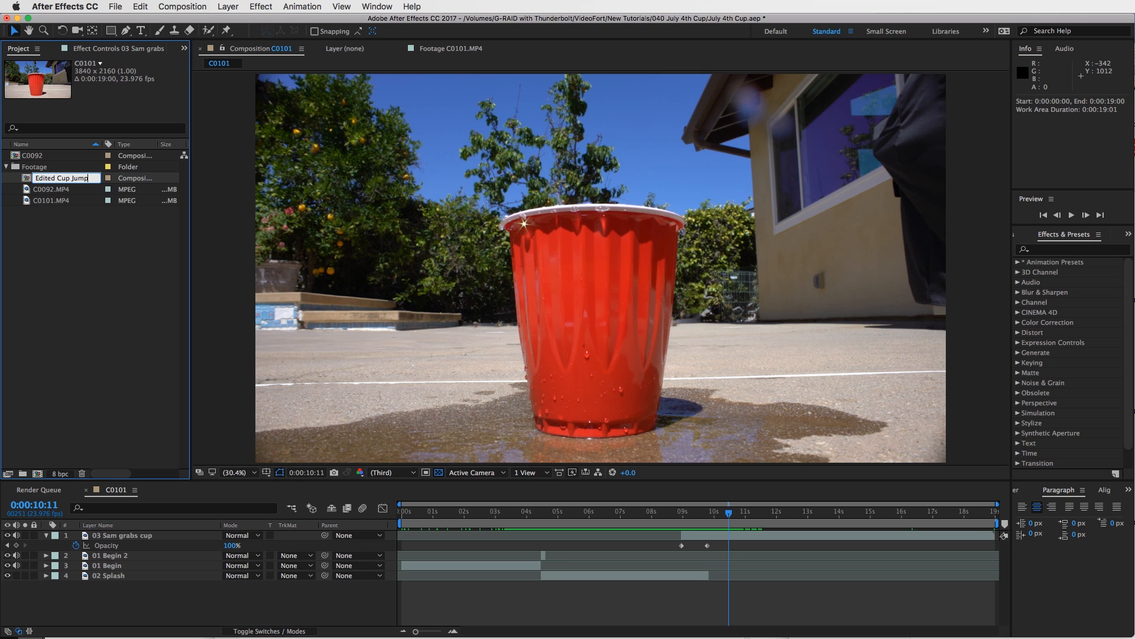
key(Return)
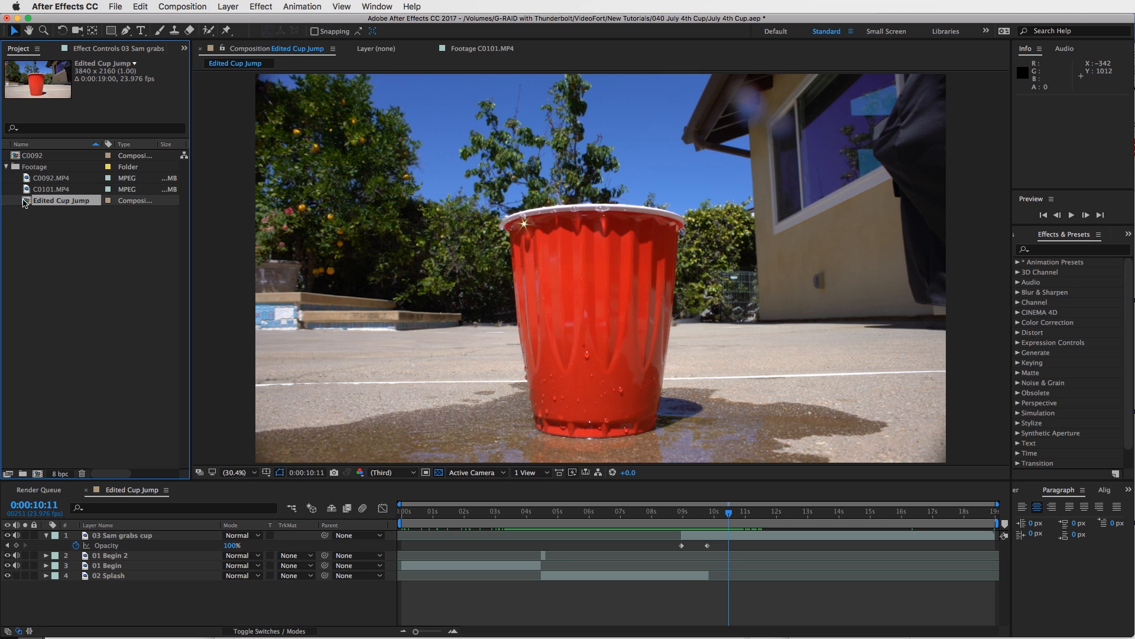
Step: Create a new composition from Edited Cup Jump so that it becomes a single nested layer, and select that layer
drag(26, 202, 51, 292)
drag(42, 452, 38, 474)
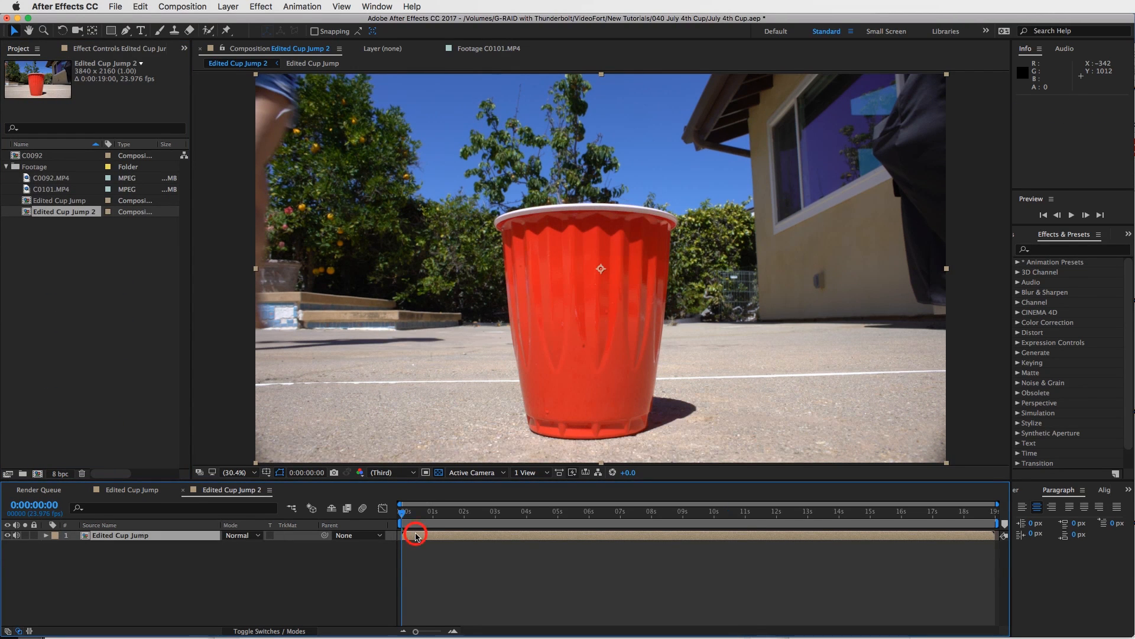
click(416, 535)
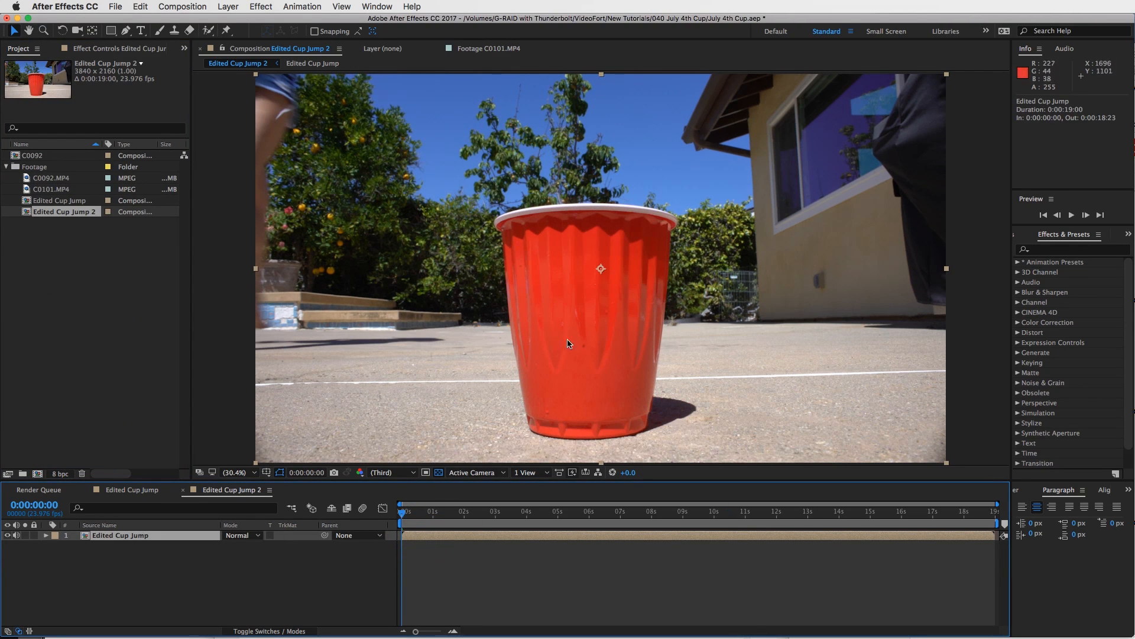
click(589, 539)
Step: Resize the Edited Cup Jump 2 composition to 1080 px wide and 1350 px high in its composition settings
click(182, 6)
mouse_move(141, 6)
mouse_move(179, 47)
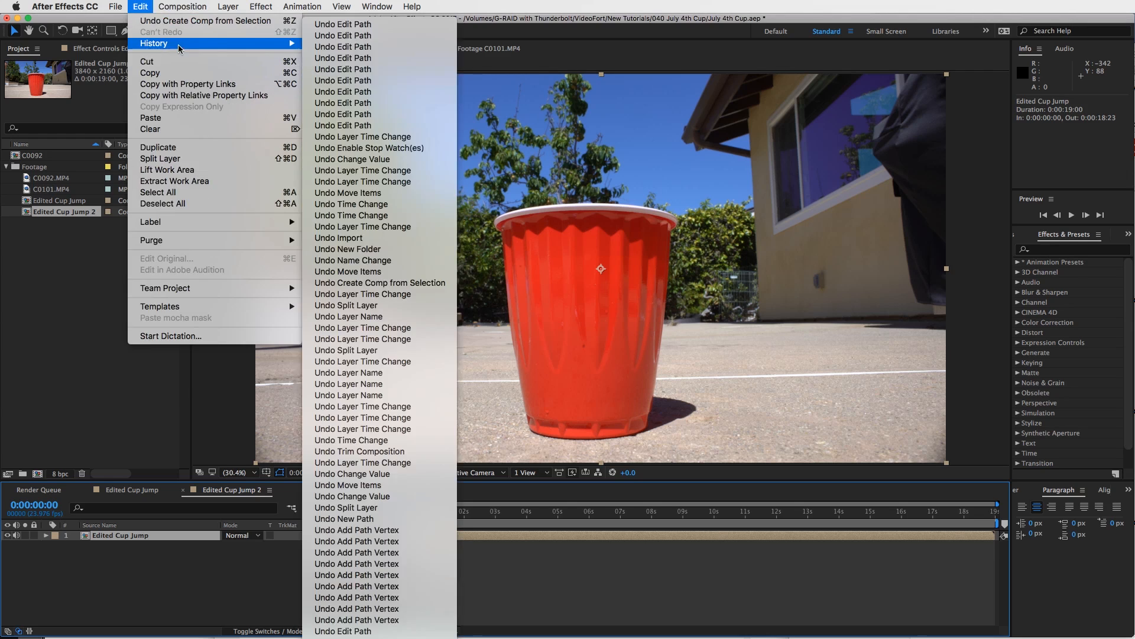
mouse_move(178, 9)
click(225, 40)
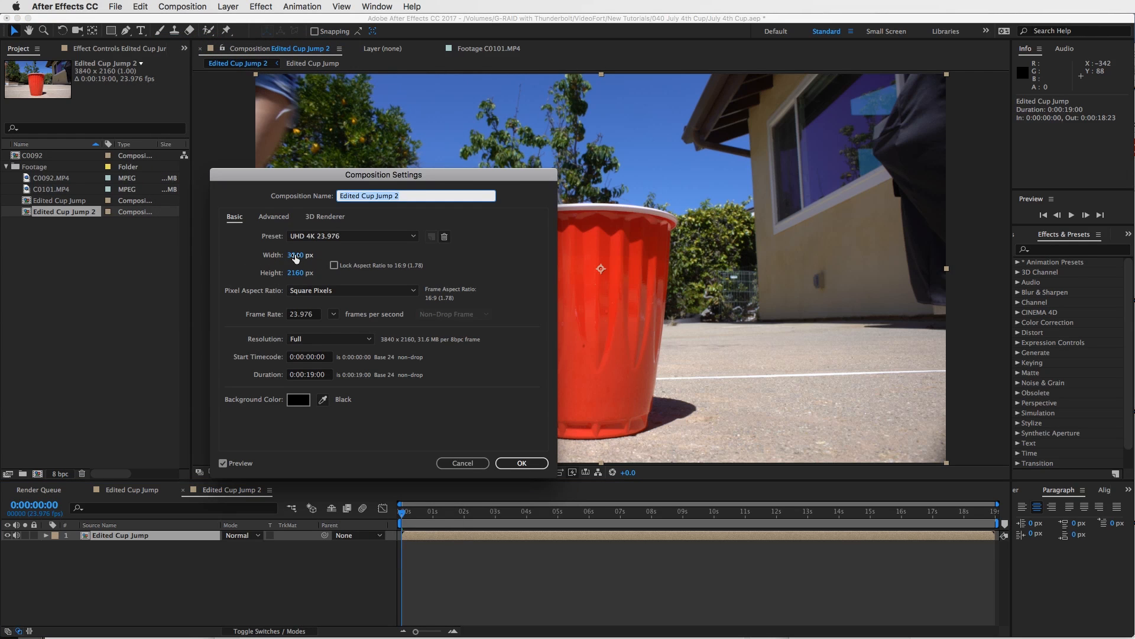
click(295, 256)
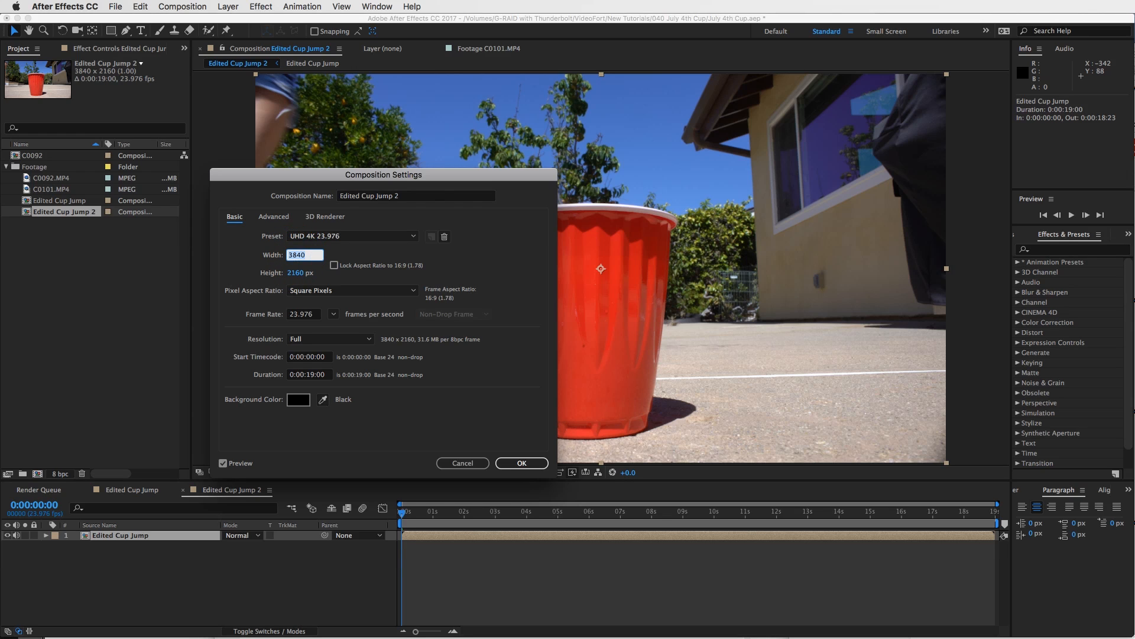
text(1080)
click(297, 273)
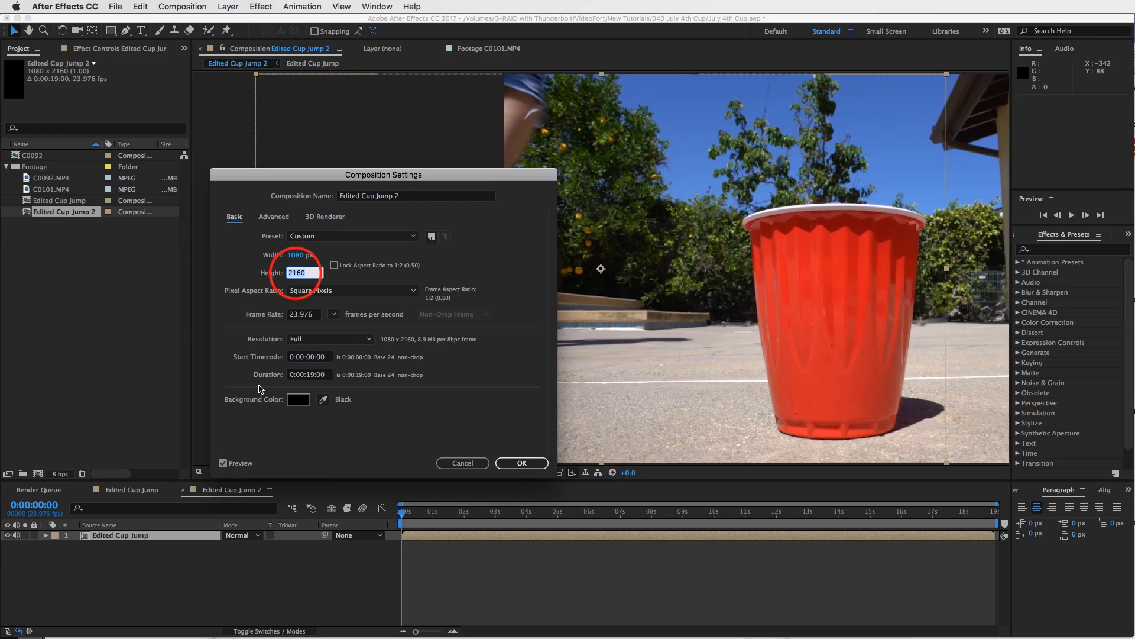
text(13)
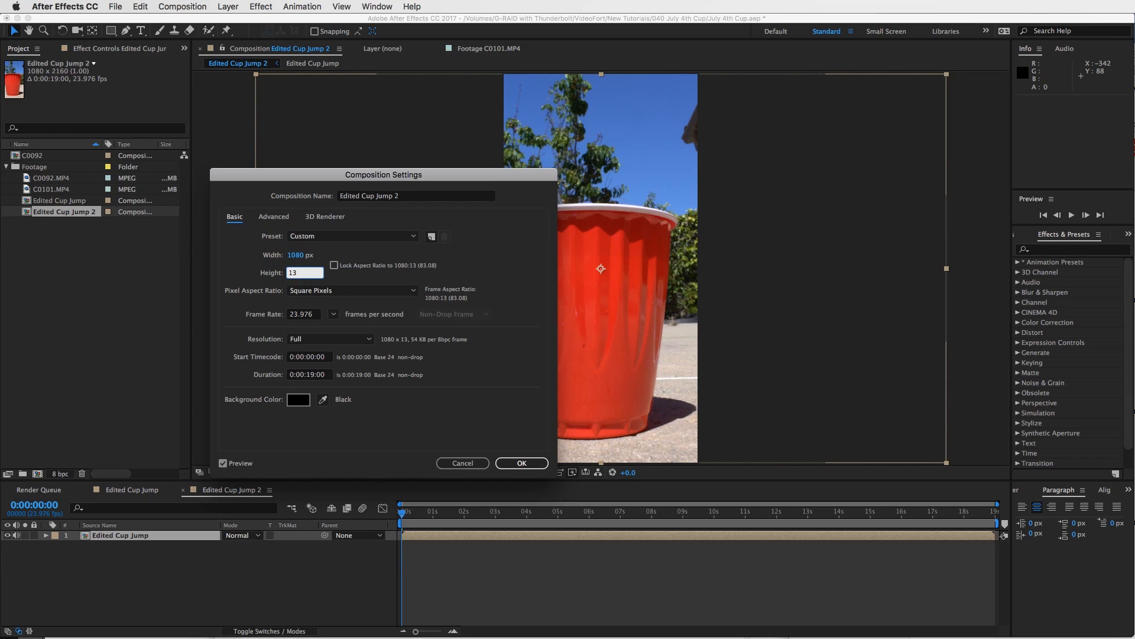
text(50)
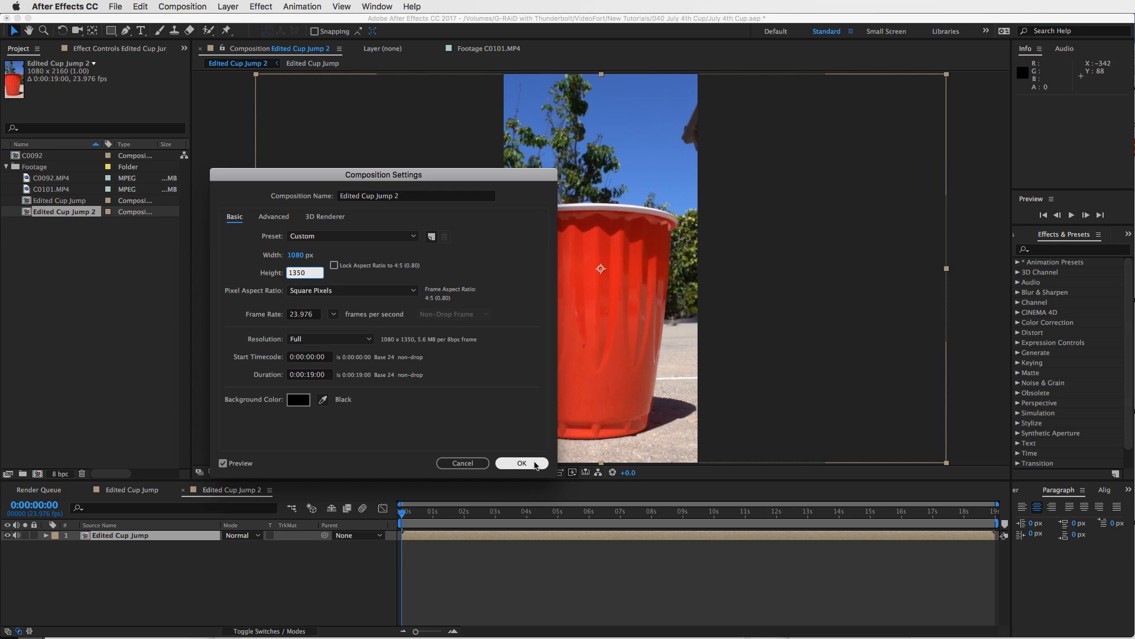
click(535, 464)
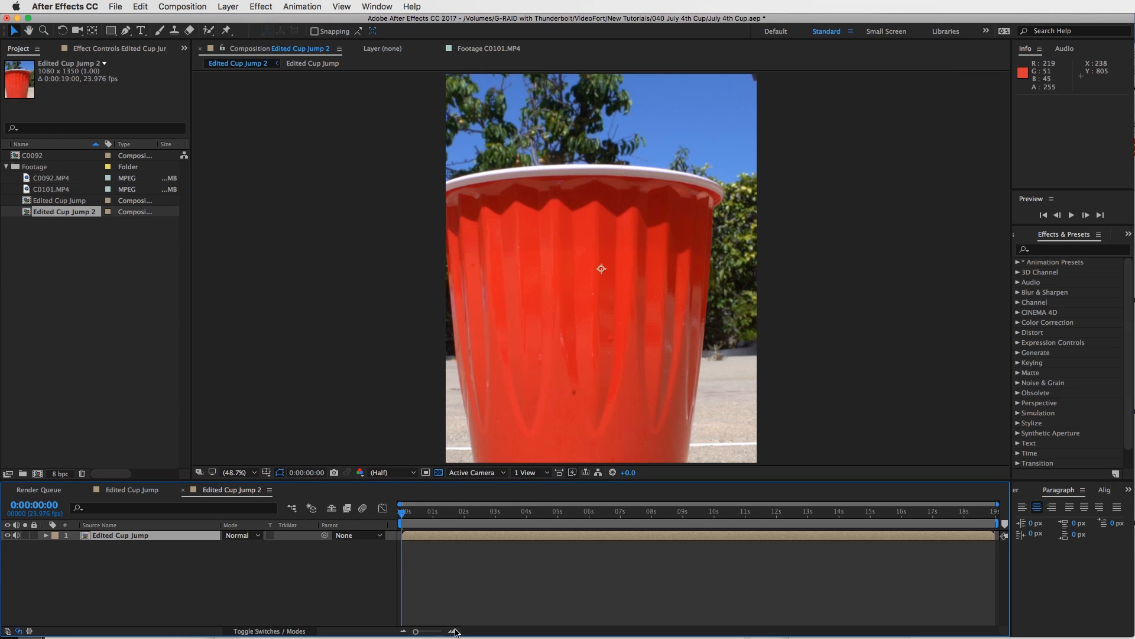
Step: Scale the nested Edited Cup Jump layer to 63% and shift it horizontally to position 607.8, 675.0
click(459, 535)
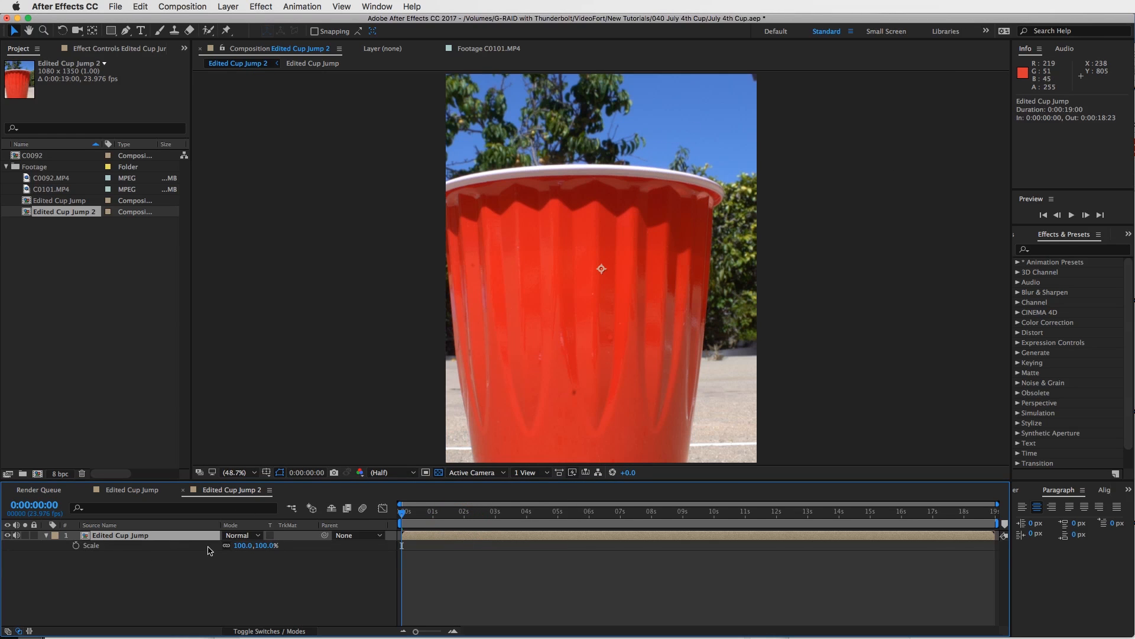
drag(243, 546, 227, 545)
drag(214, 544, 389, 523)
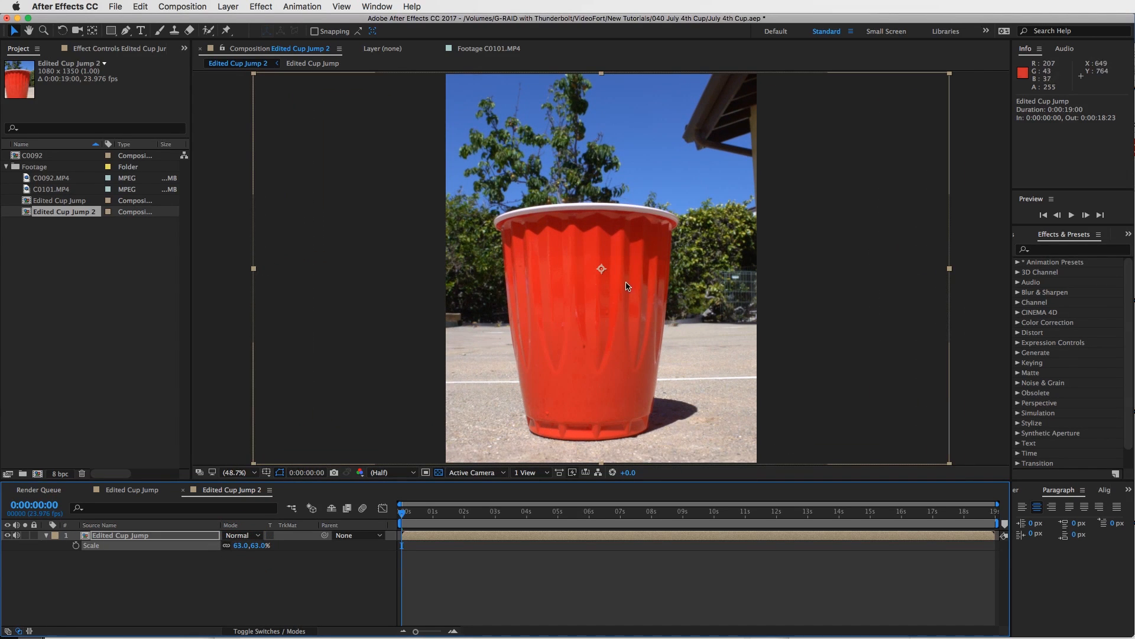
drag(615, 291, 635, 289)
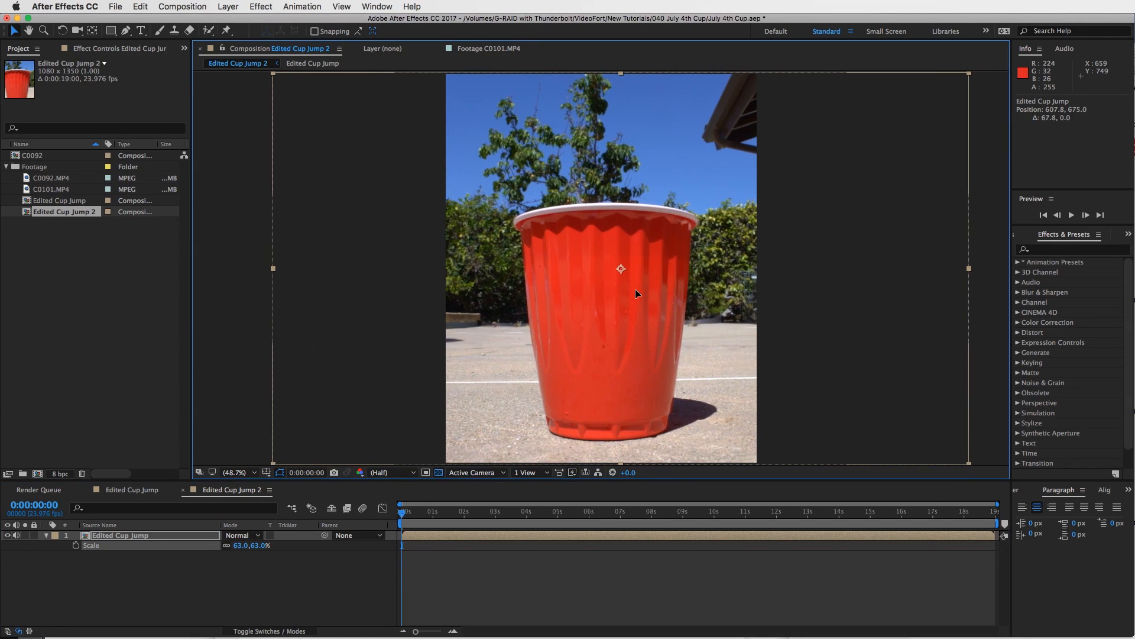
click(490, 586)
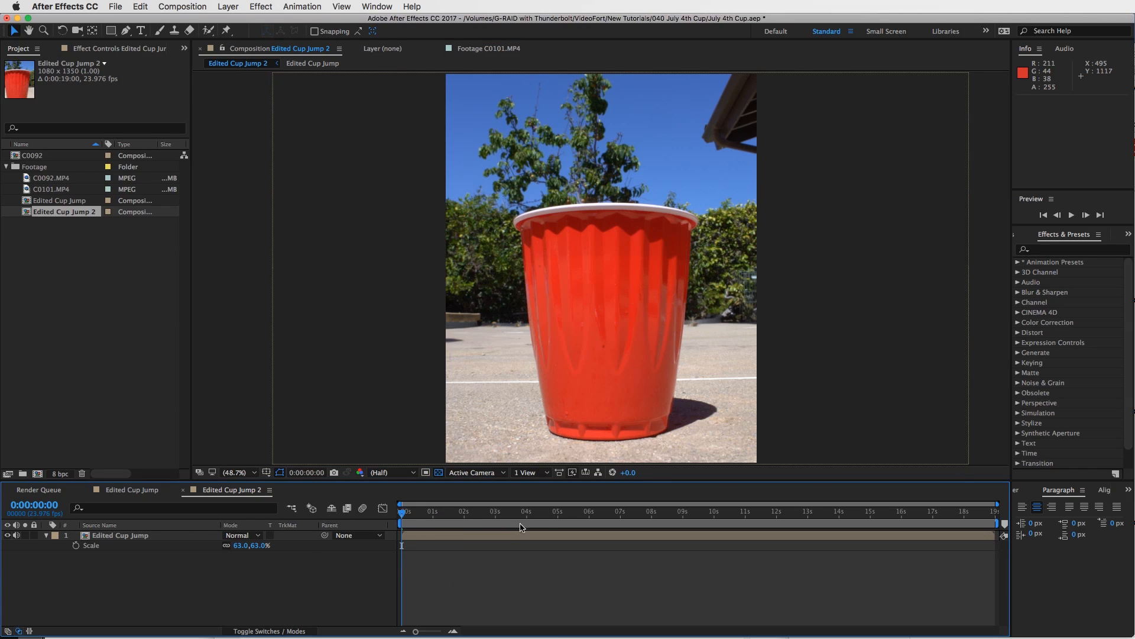
Step: Add the expression wiggle(1.5,15) to the nested layer's position and scrub through the jump to check the camera movement
click(441, 535)
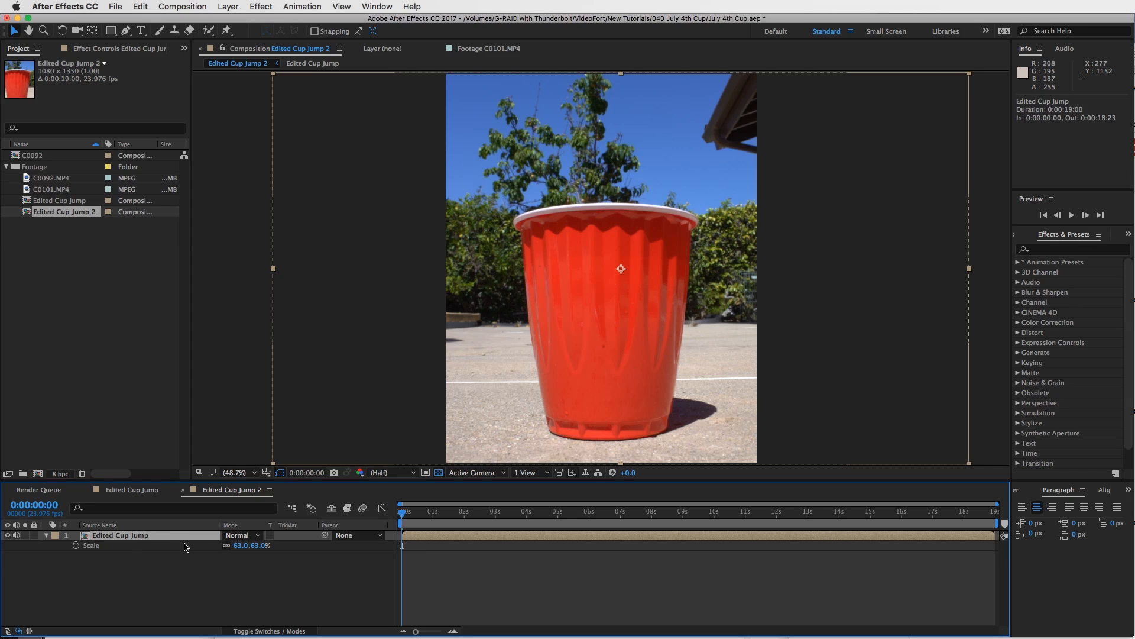
key(p)
alt+click(76, 546)
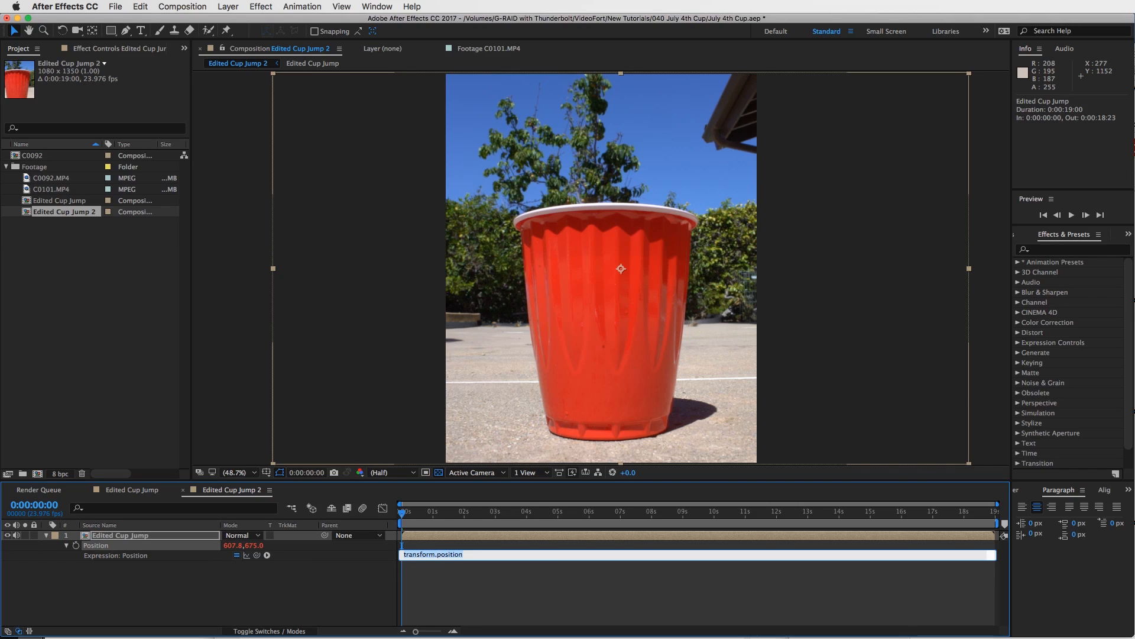
text(wiggle(1.5,15)
key(KP_Enter)
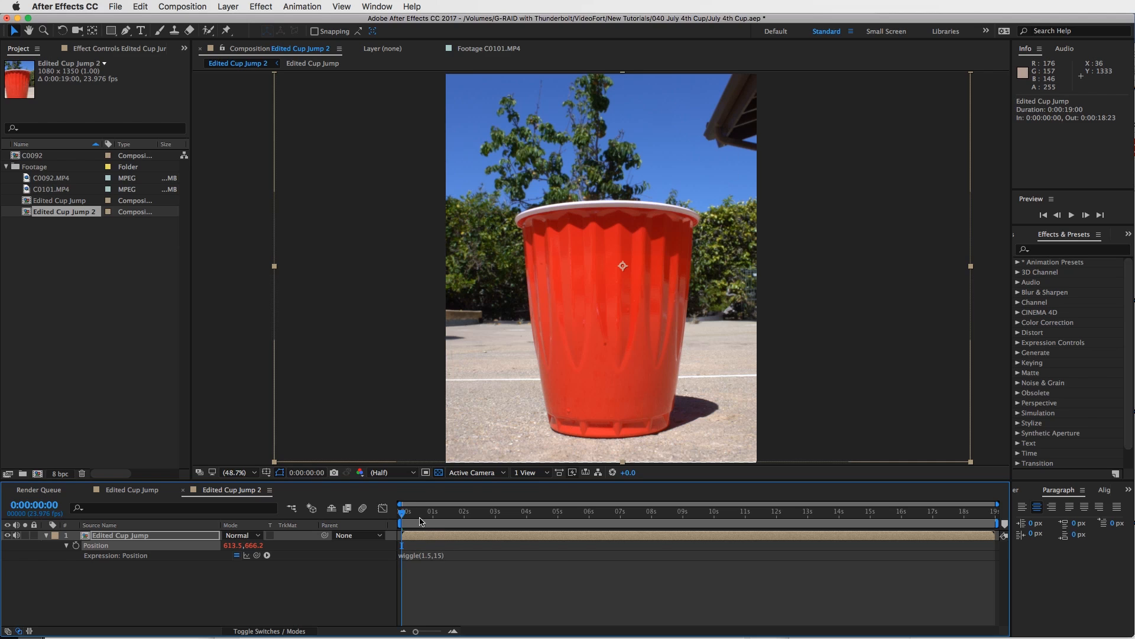
drag(403, 512, 547, 514)
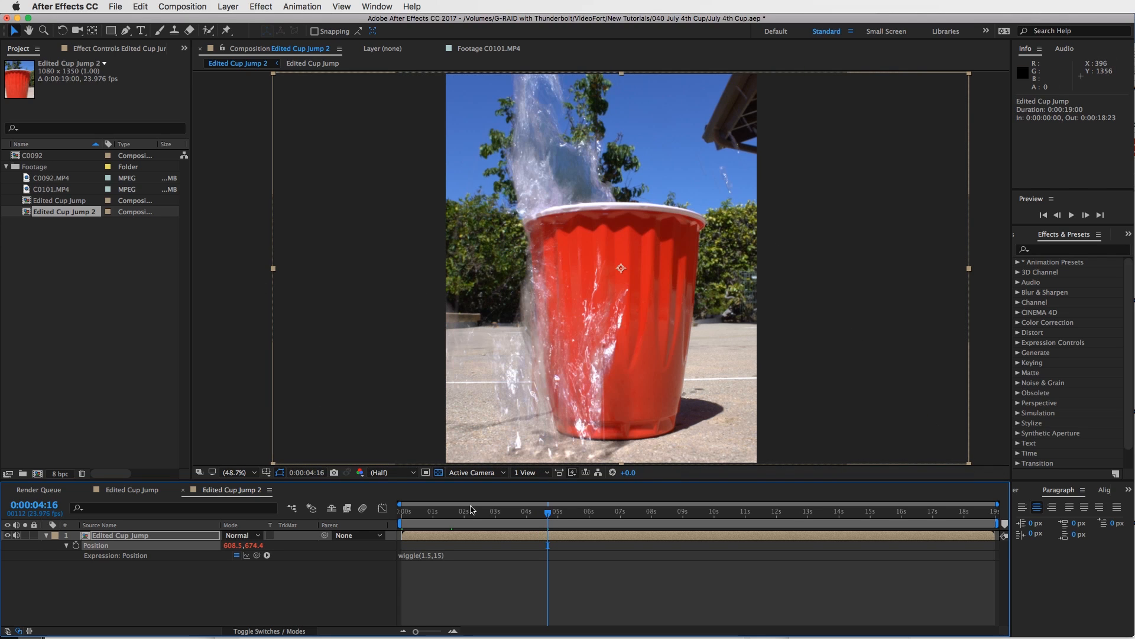
Step: Set the nested layer's scale to 66% and scrub ahead to the cup-grab shot to check the frame coverage
key(s)
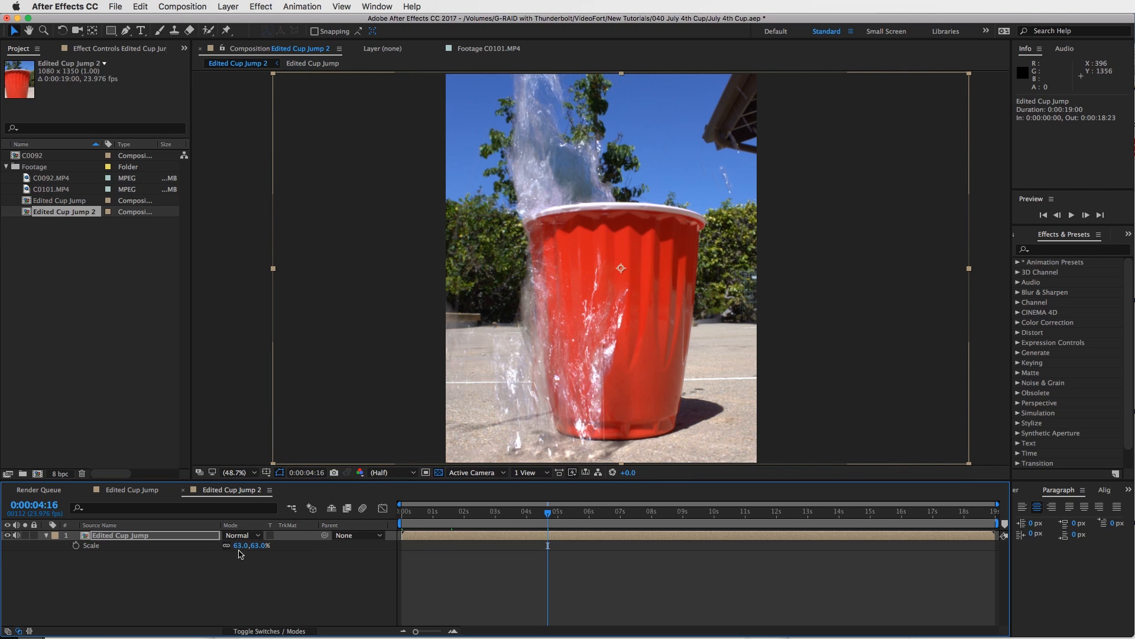
drag(239, 548, 246, 551)
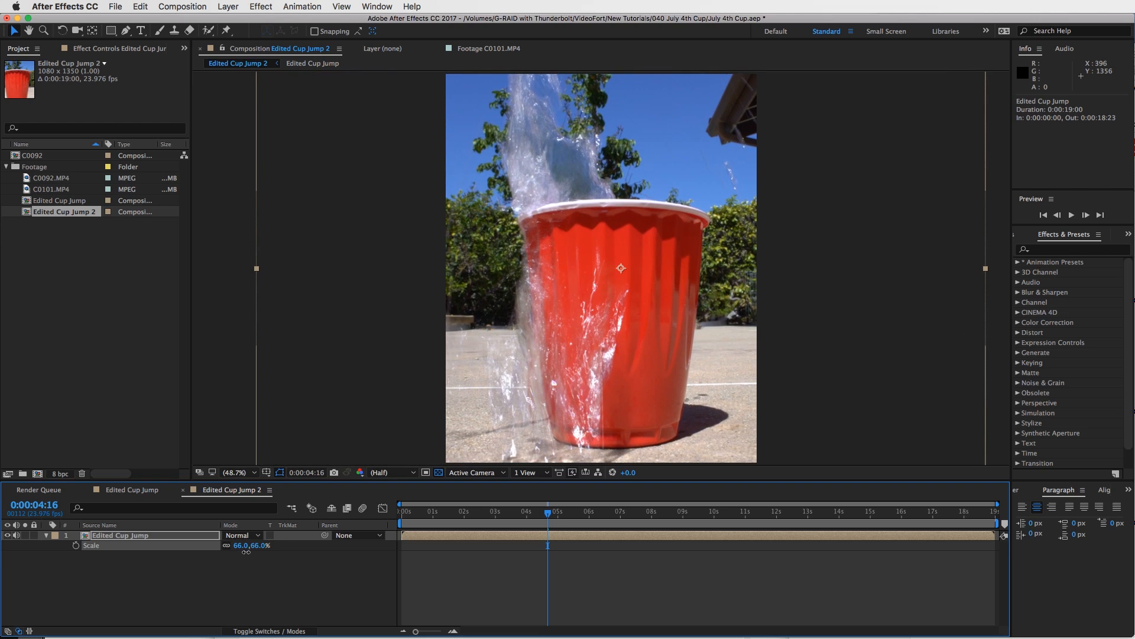
drag(580, 517, 782, 513)
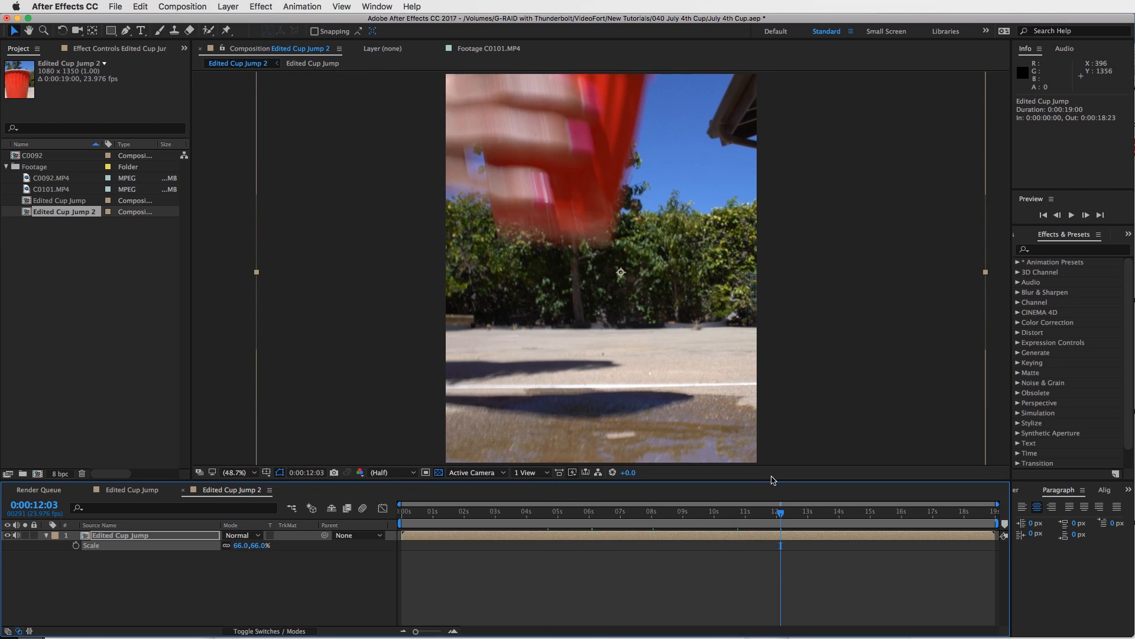
Step: Preview with the work area ending at 0:00:16:11, and scrub through the jump and splash after restoring it to full length
key(n)
drag(786, 520, 921, 520)
drag(843, 513, 897, 513)
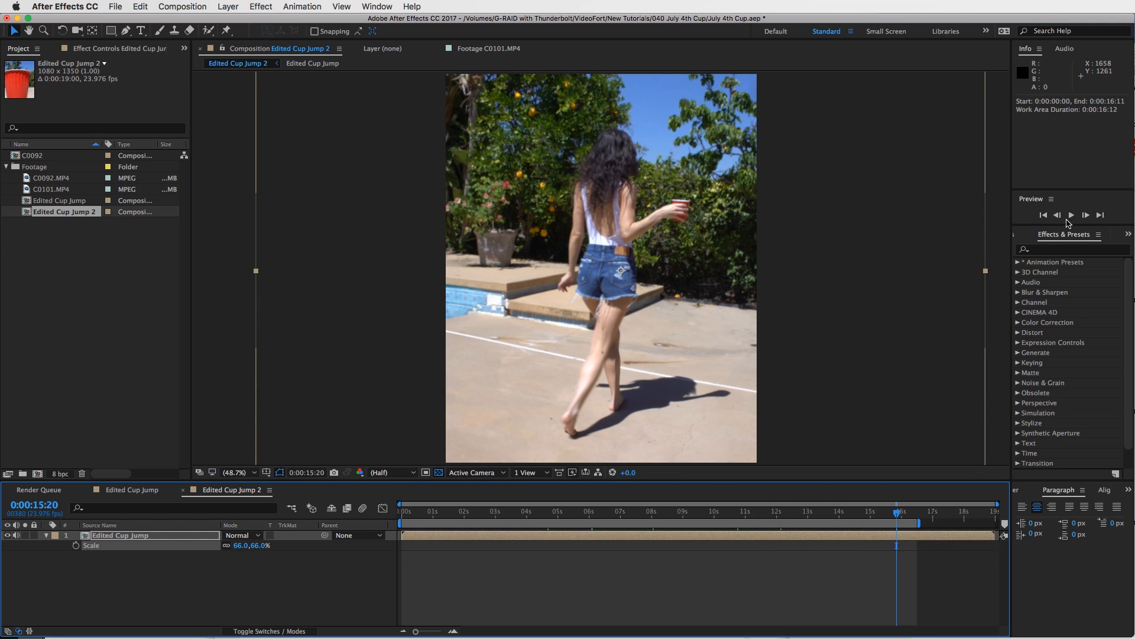
click(1072, 215)
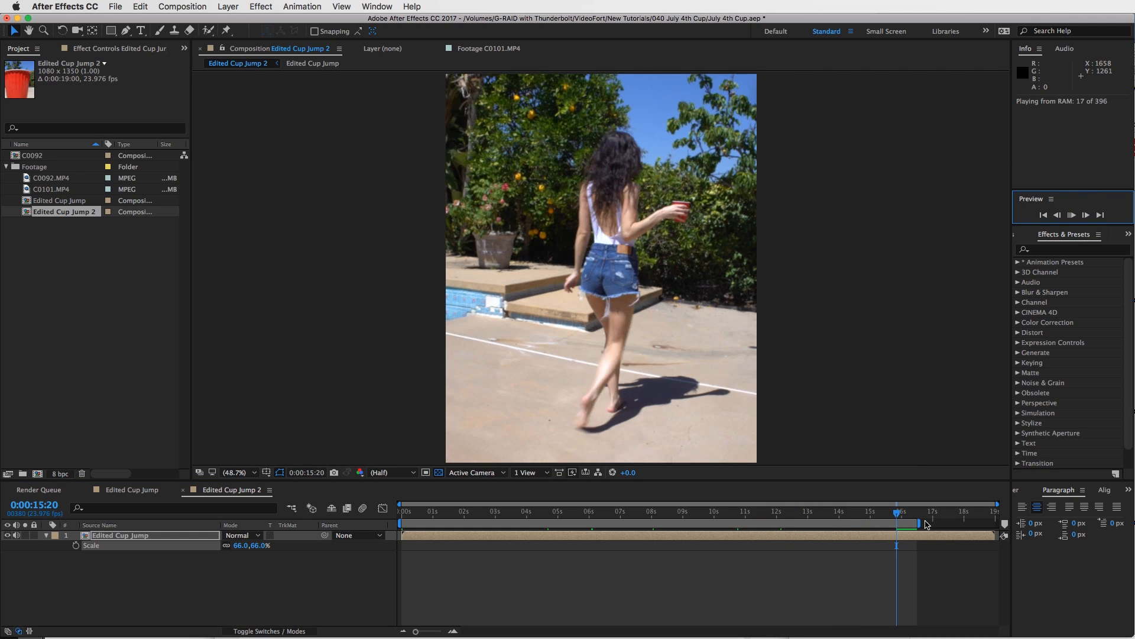
drag(921, 523, 920, 523)
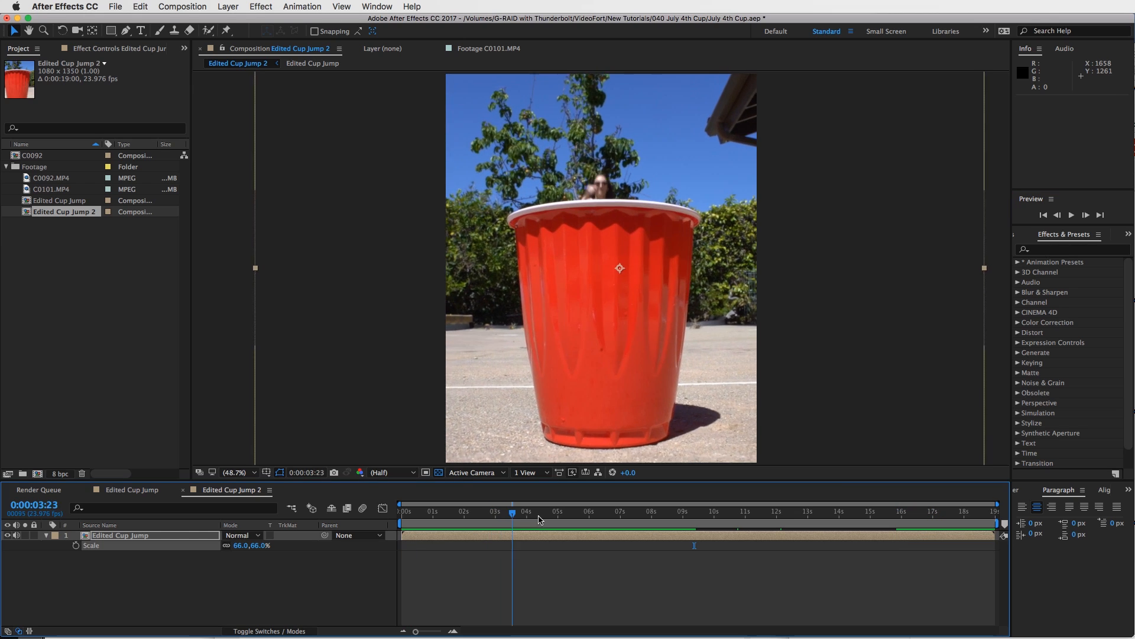
drag(538, 516, 606, 518)
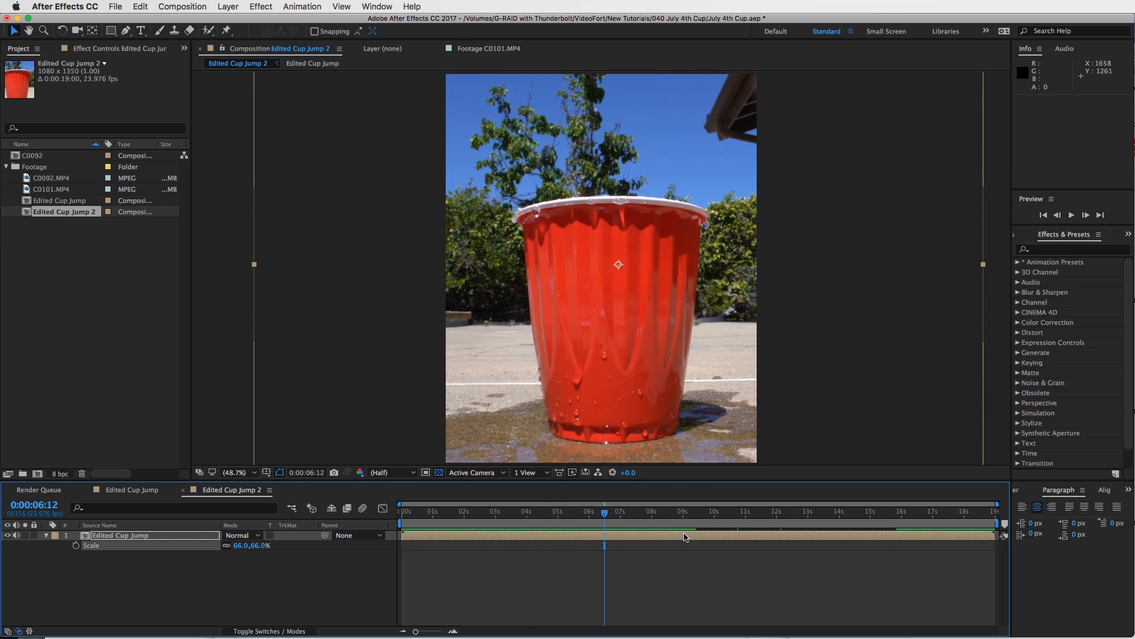
Step: Add a null object to Edited Cup Jump 2 and parent the nested Edited Cup Jump layer to it
click(685, 536)
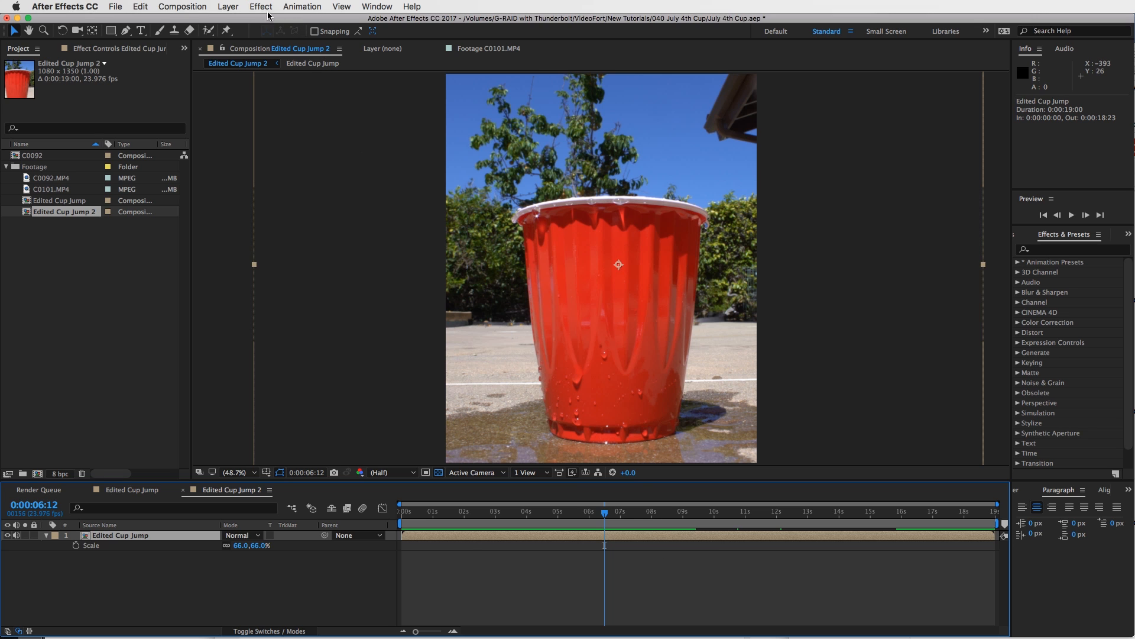
click(231, 6)
mouse_move(248, 21)
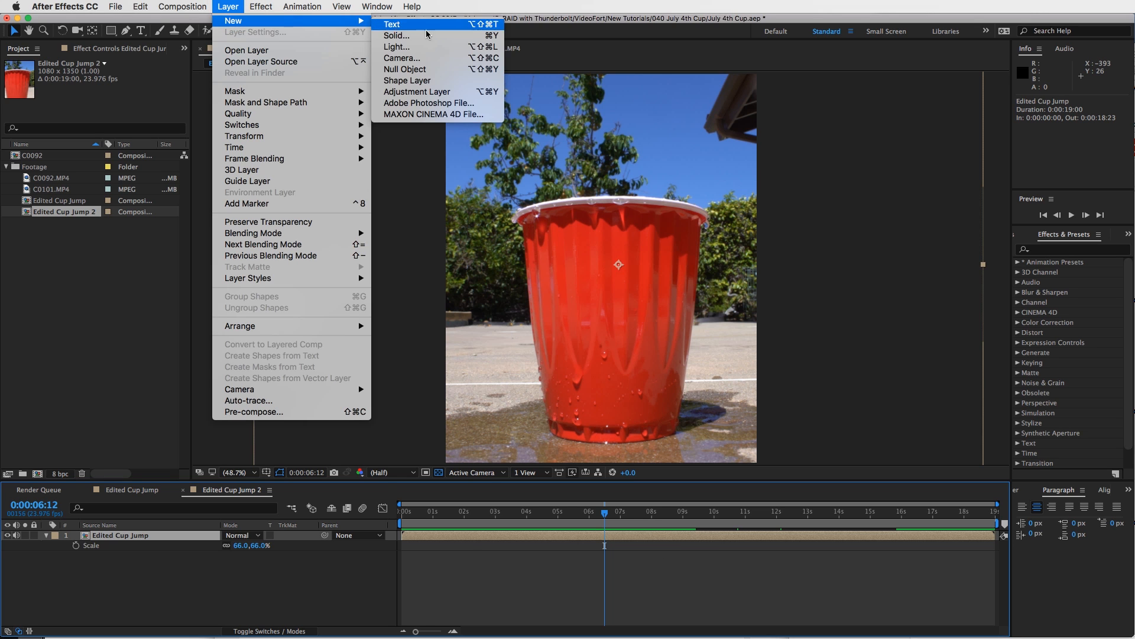
click(446, 69)
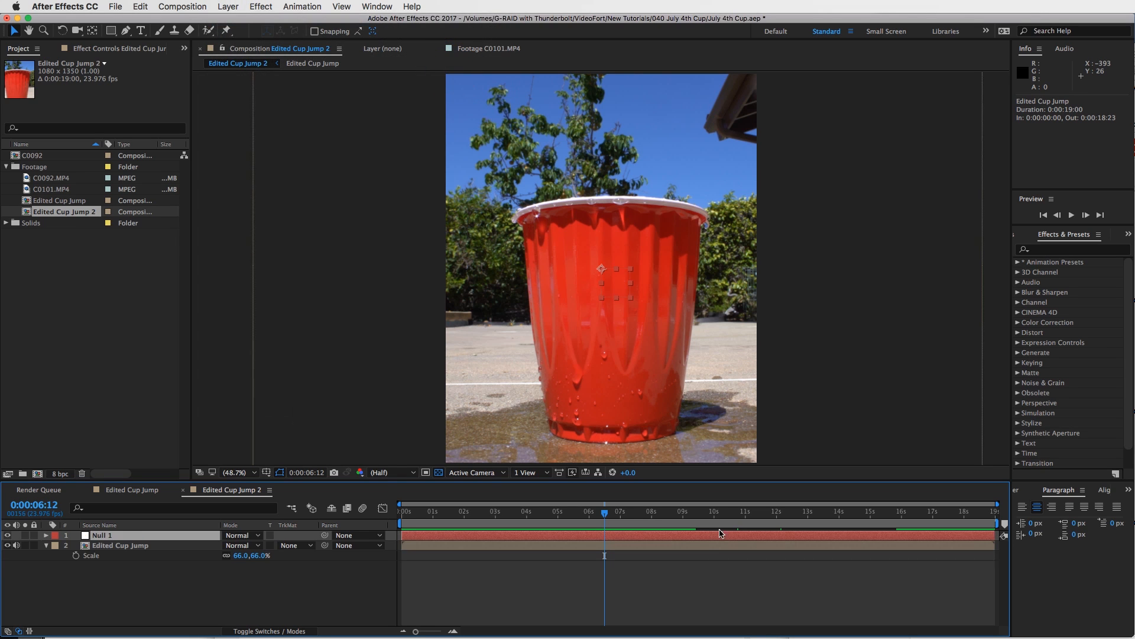
click(676, 545)
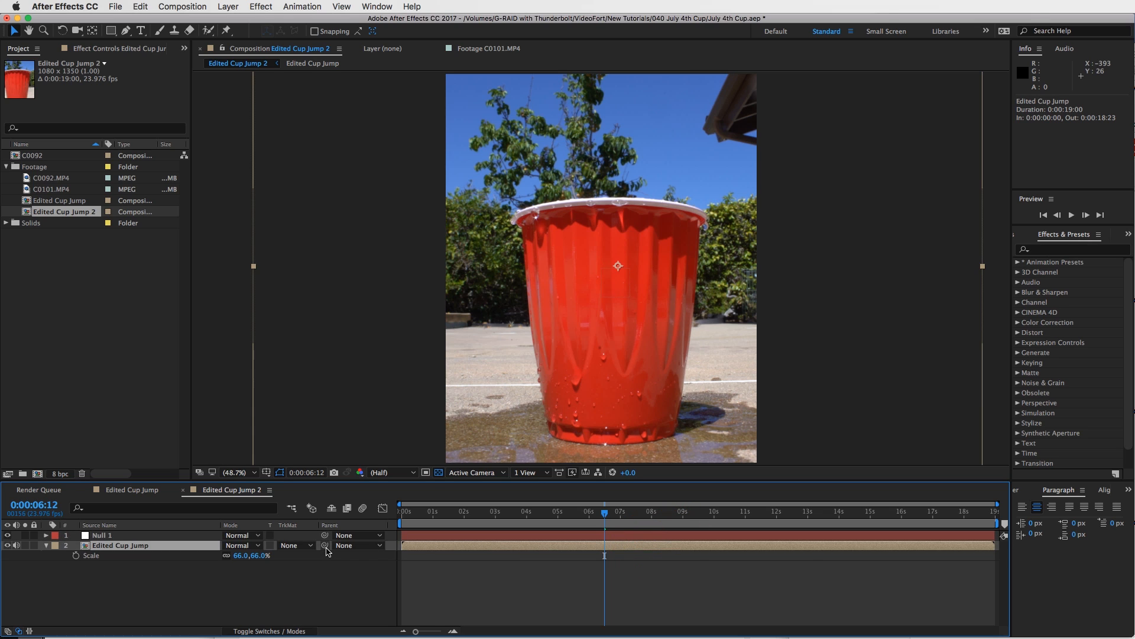
drag(325, 544, 113, 536)
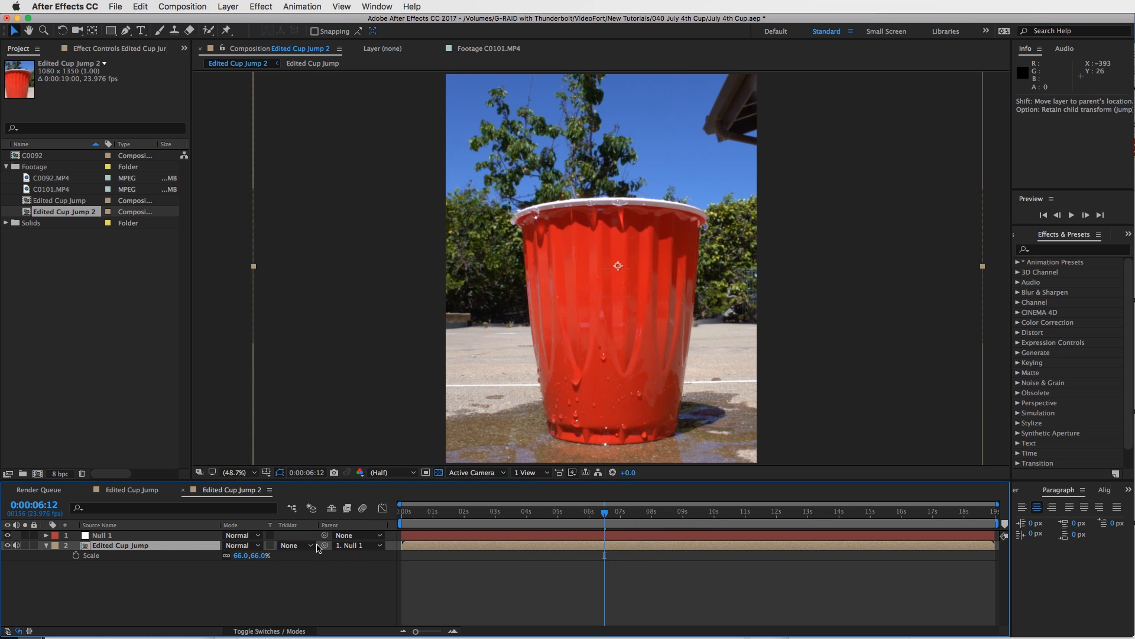
Step: Keyframe the null's position at 0:00:00:00, shifting it horizontally to 1188.0, 675.0
click(426, 535)
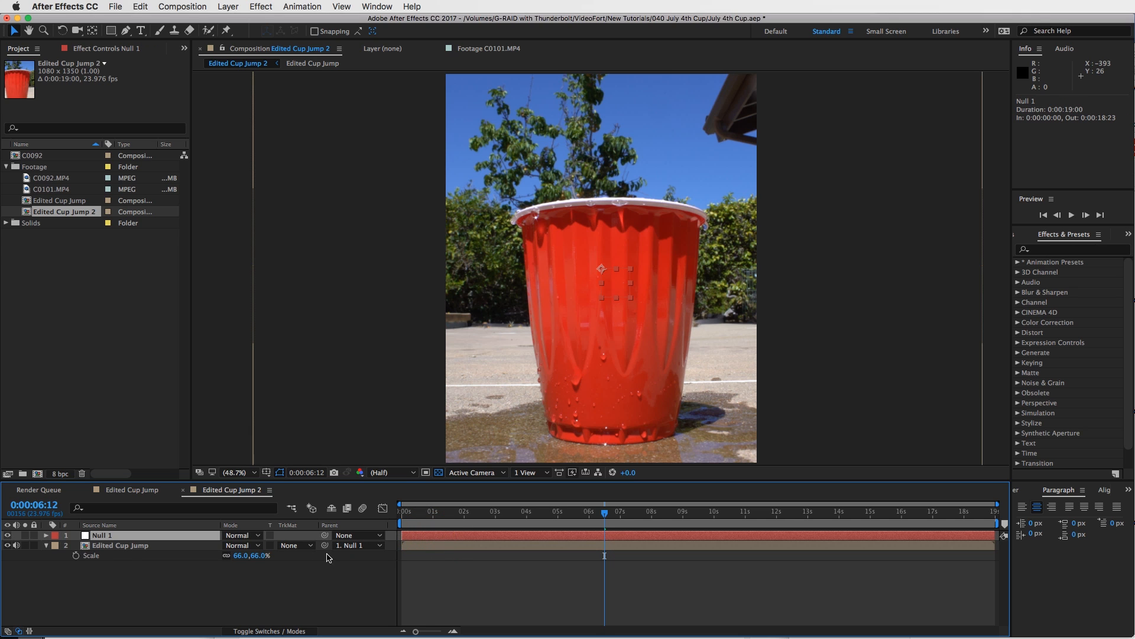
key(p)
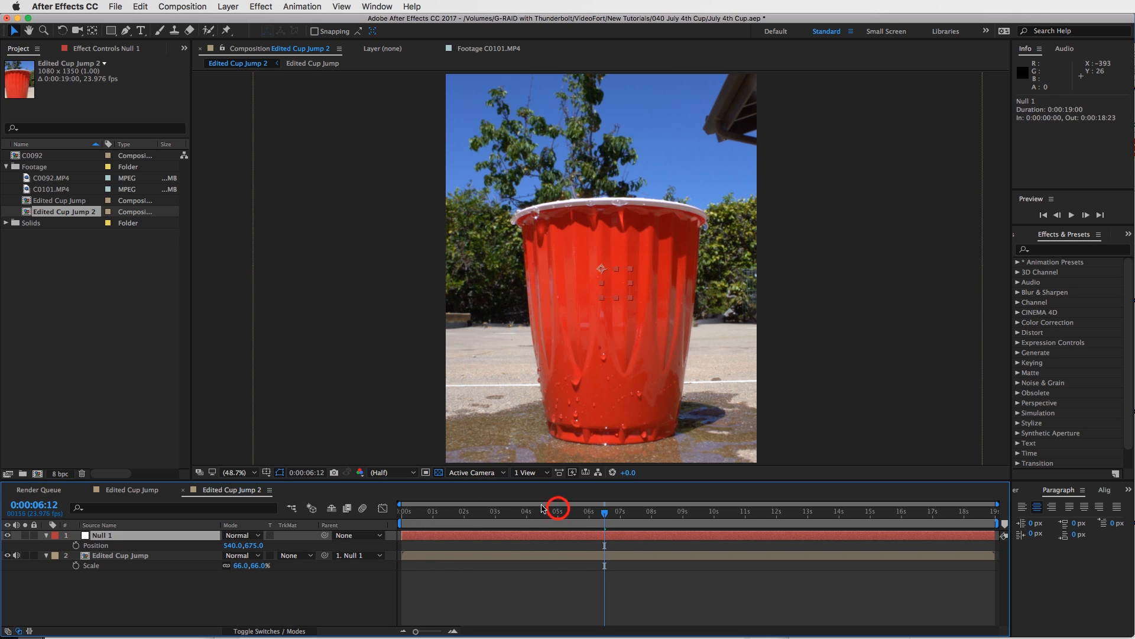
key(Home)
drag(234, 547, 630, 551)
click(76, 545)
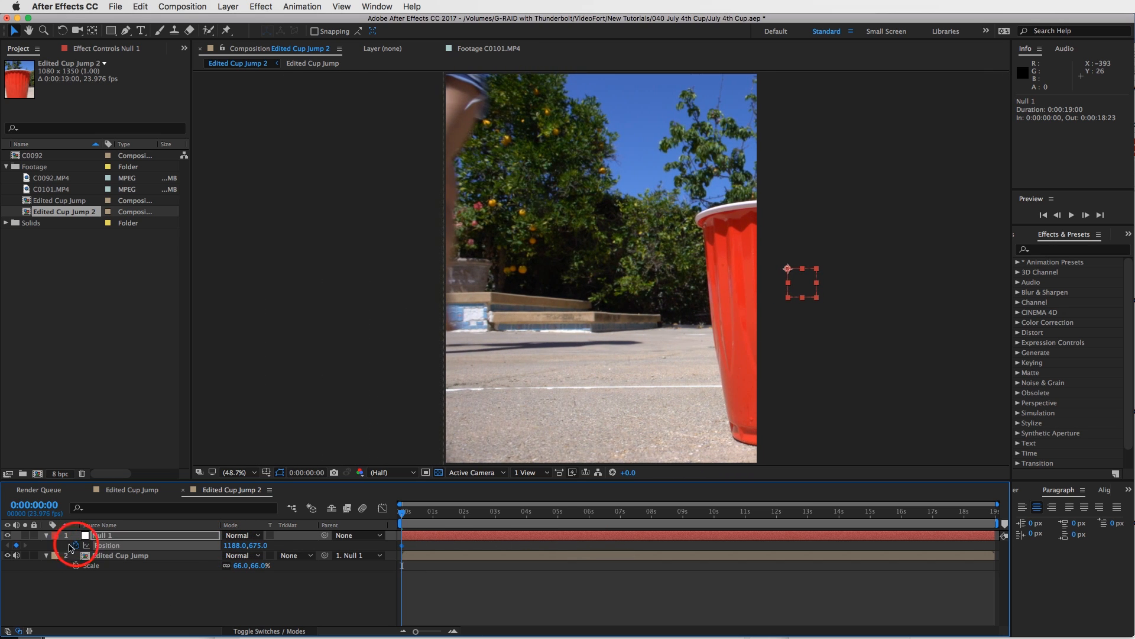
Step: Keyframe the null's position to bring the cup into frame at 0:00:02:05 and reach 553.0, 675.0 at 0:00:04:00
drag(402, 512, 470, 511)
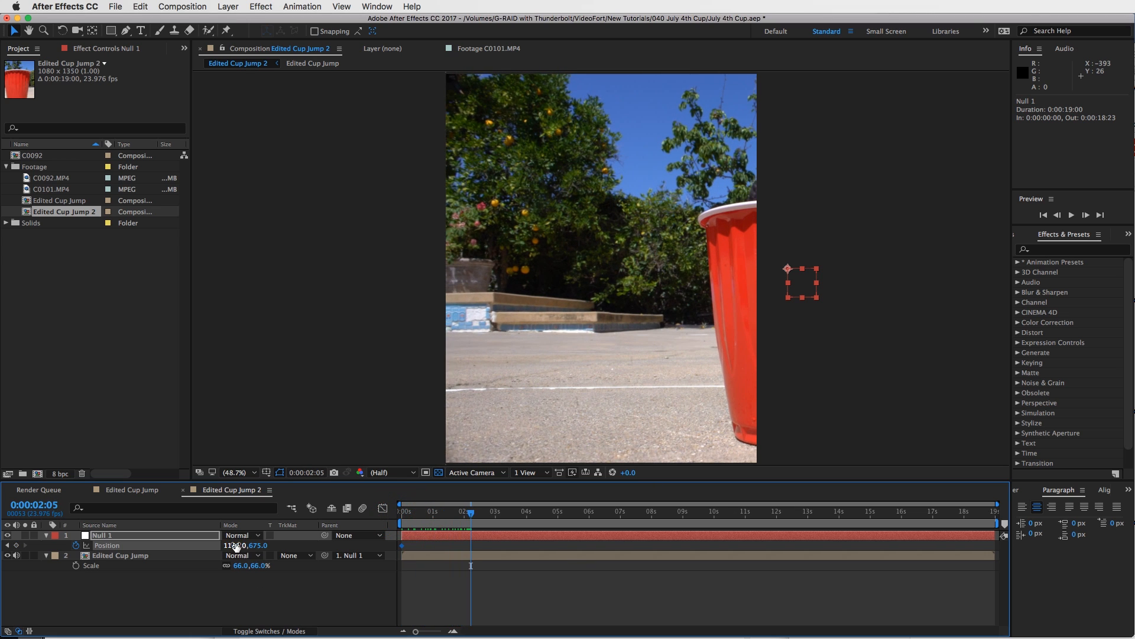
drag(235, 545, 72, 545)
drag(461, 512, 526, 526)
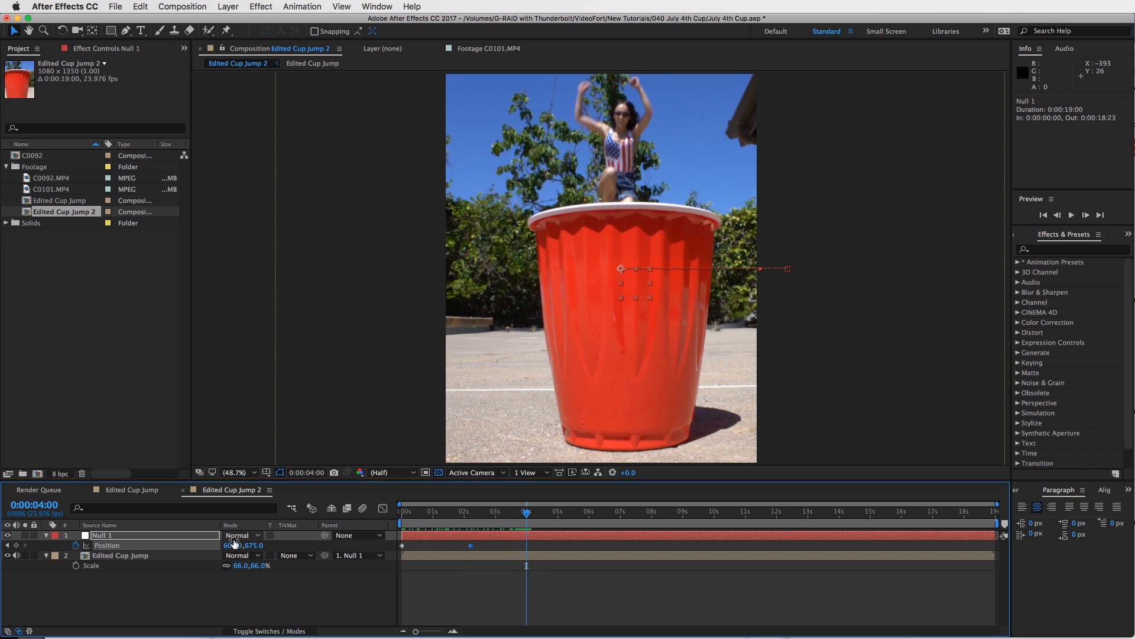
drag(234, 543, 196, 543)
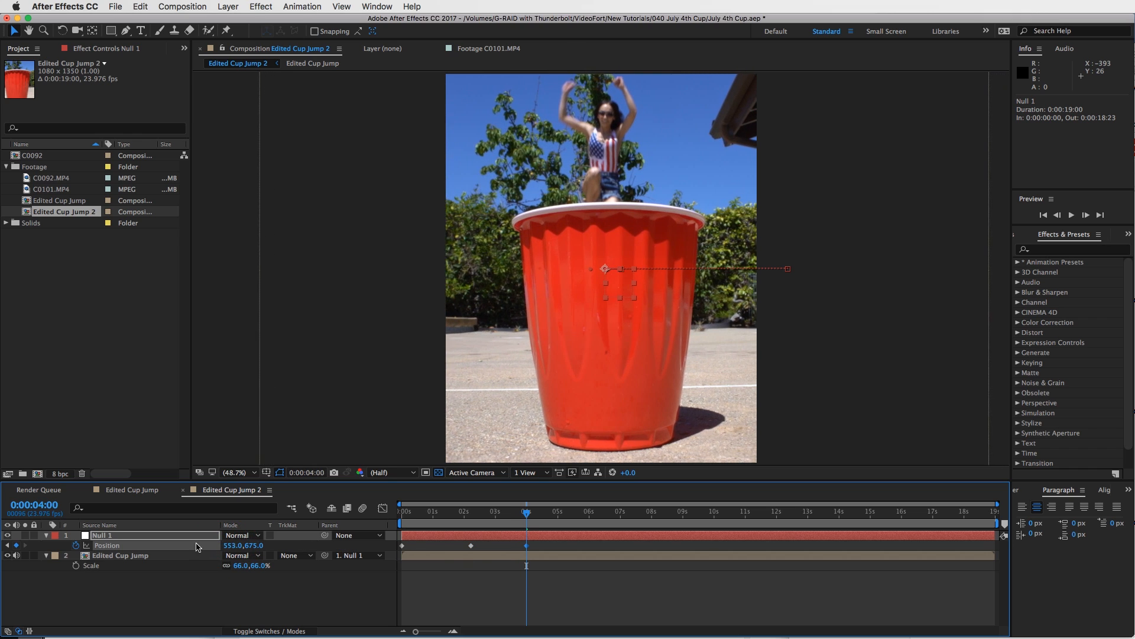
Step: Keyframe the null's scale to zoom in on the jumper at 0:00:03:17, and keyframe its position there at 545.6, 810.0
key(s)
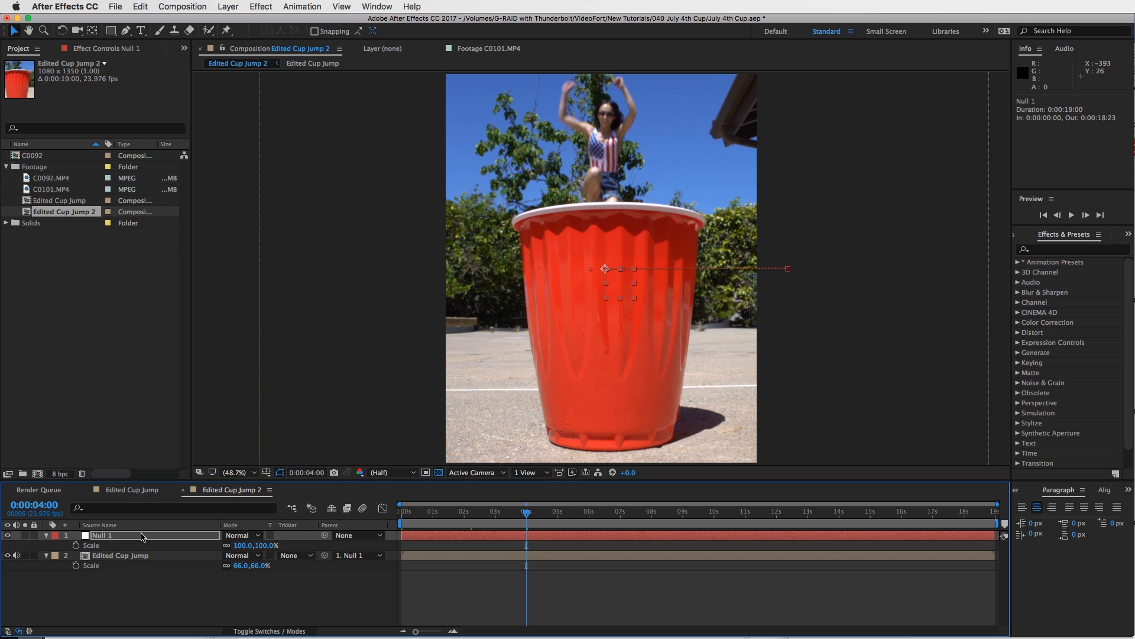
mouse_move(528, 516)
mouse_down()
mouse_move(482, 514)
mouse_move(519, 514)
mouse_up()
click(75, 545)
drag(242, 545, 336, 543)
key(p)
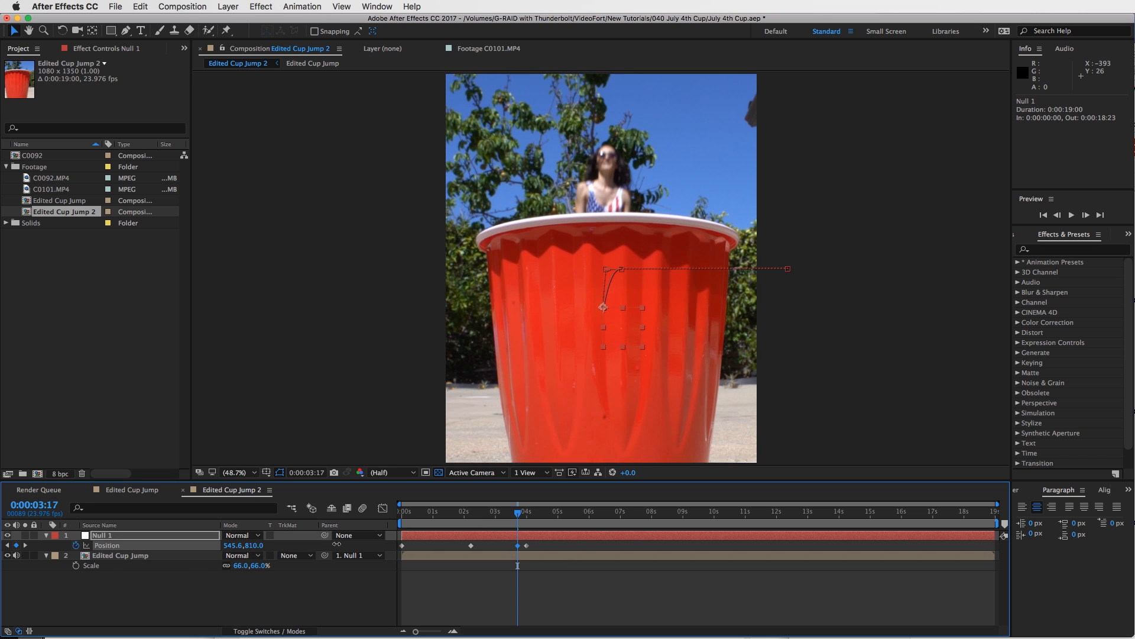
Step: Scrub through the zoomed-in jump and delete the null's position keyframe at 0:00:04:00
mouse_move(519, 520)
mouse_down()
mouse_move(494, 521)
mouse_move(536, 524)
mouse_up()
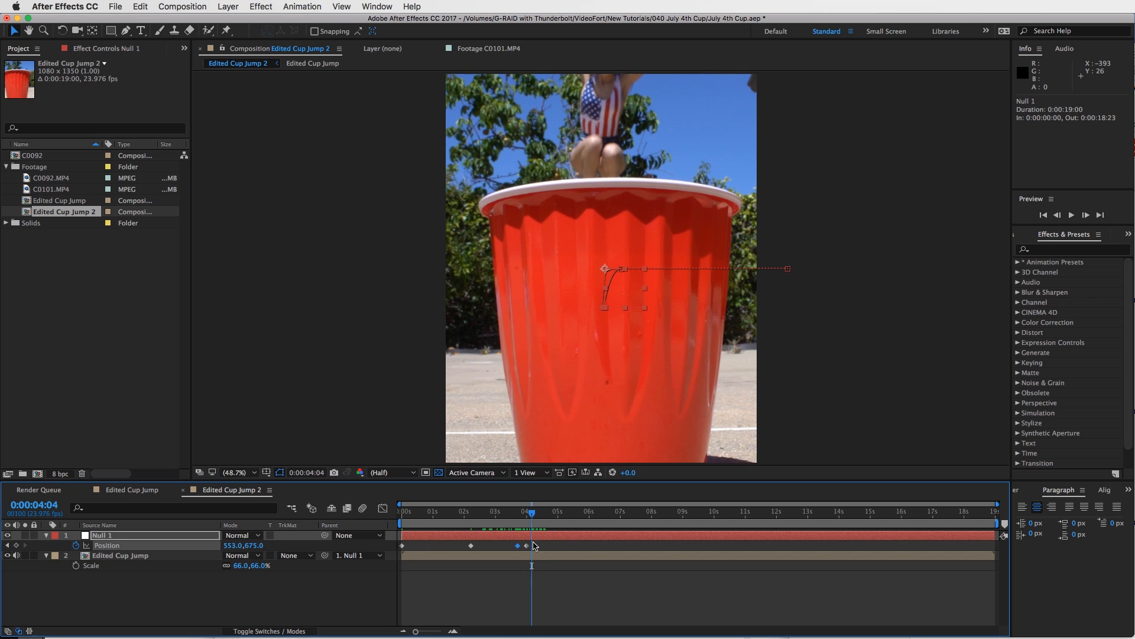
click(527, 546)
key(Delete)
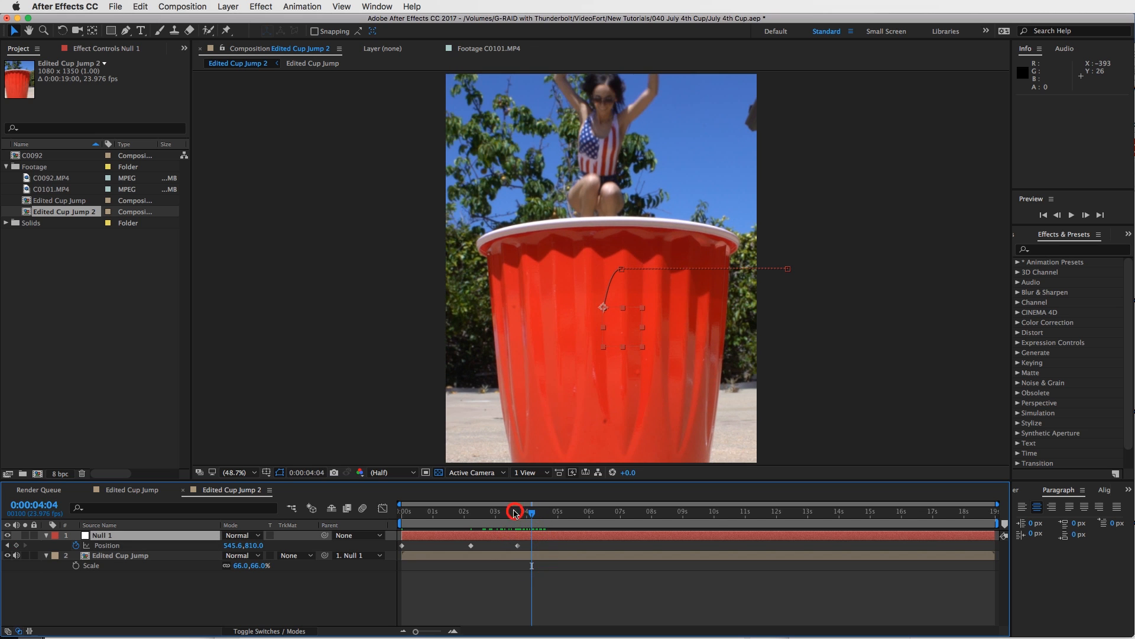
Step: At 0:00:05:00, scale the null down to zoom out and keyframe its position at 545.6, 696.0, then scrub ahead to the cup grab
drag(515, 512, 558, 519)
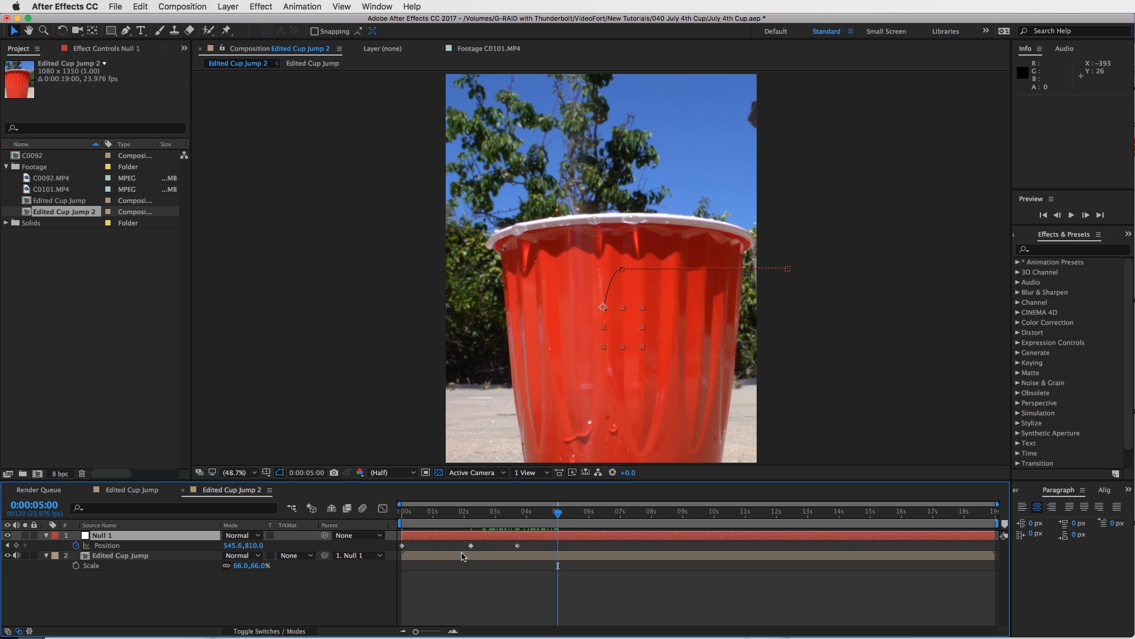
key(s)
drag(242, 546, 196, 543)
key(p)
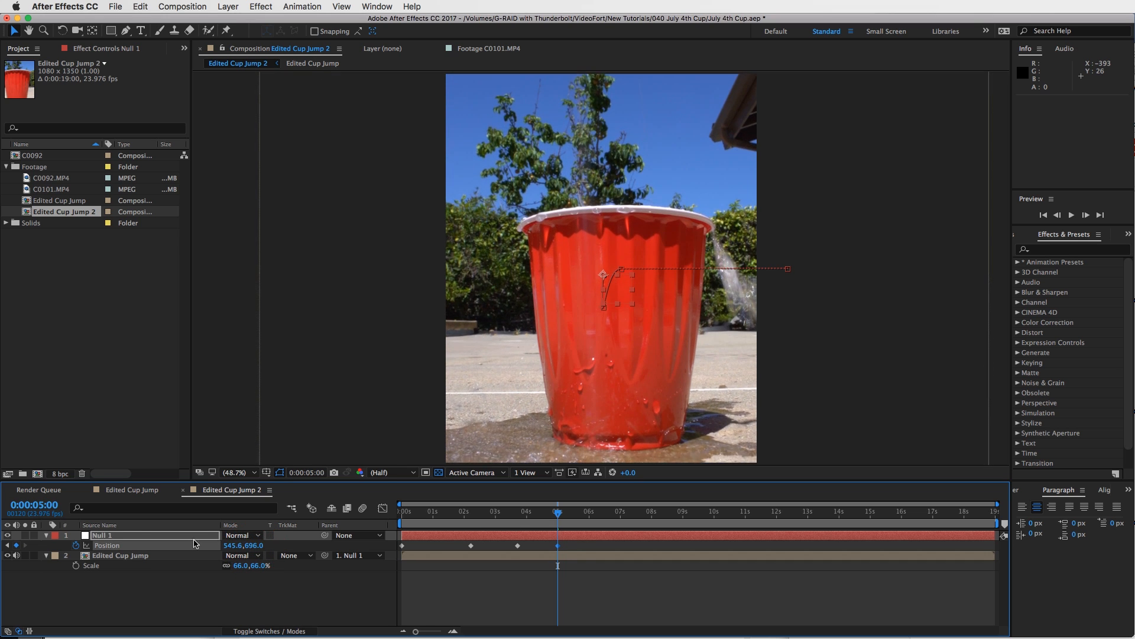
drag(550, 520, 781, 532)
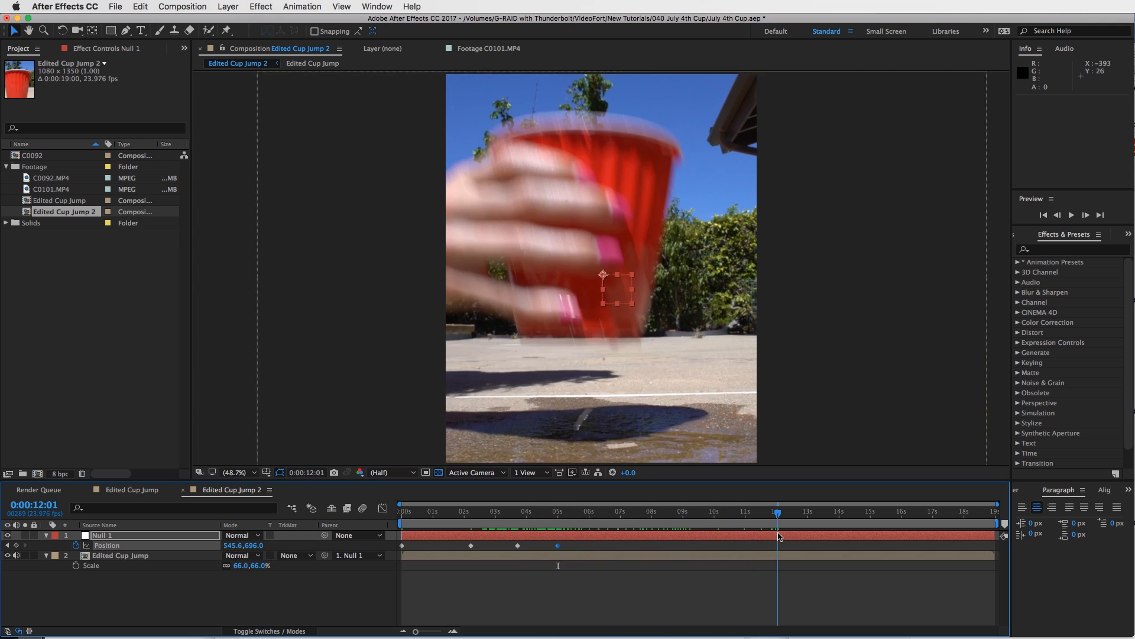